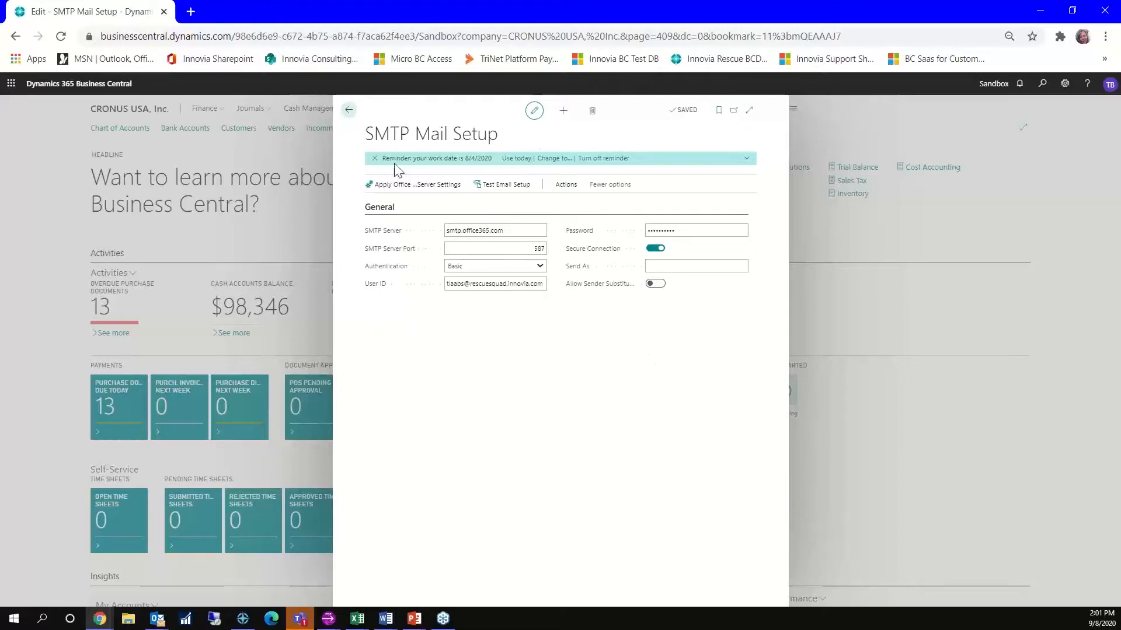
Leave the SMTP mail setup and open the customer card for Trey Research from the customer list
click(348, 111)
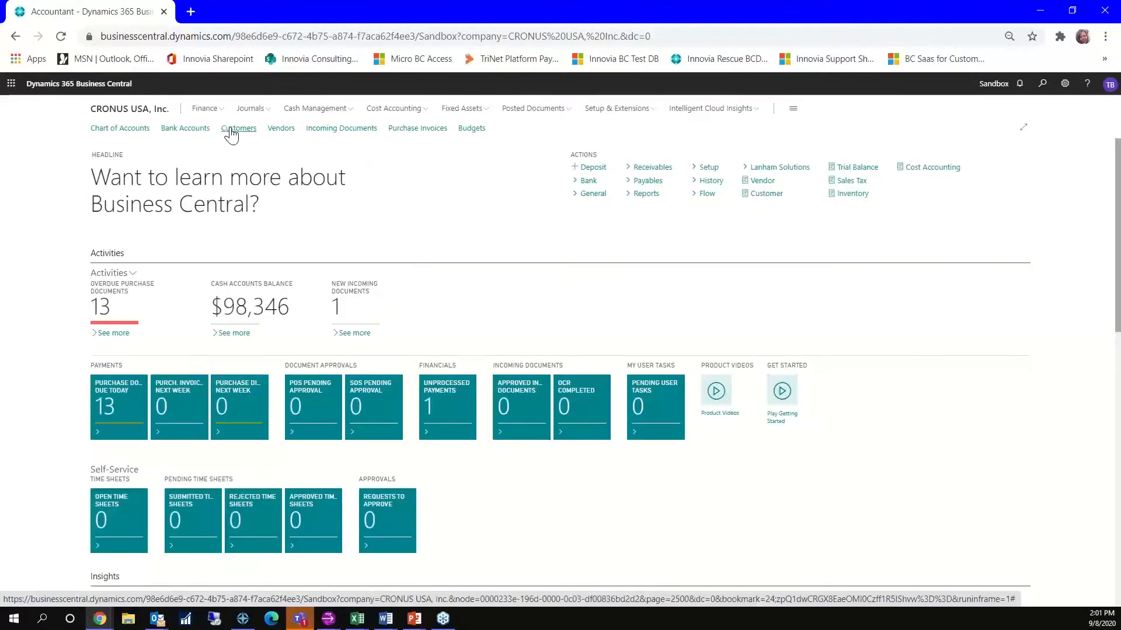
click(231, 131)
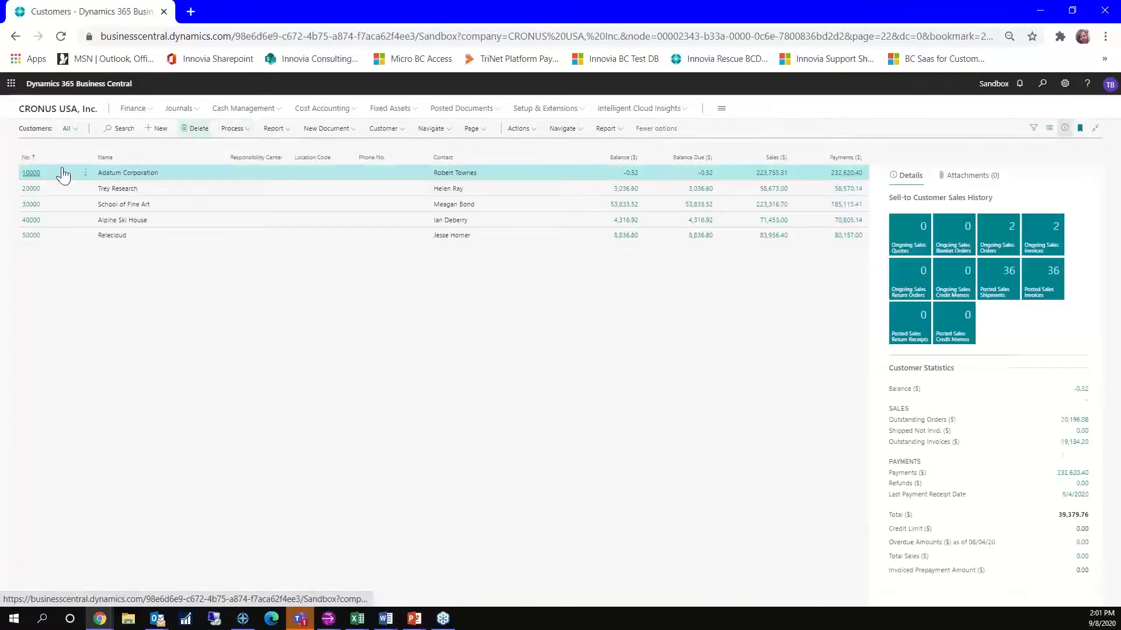
click(36, 201)
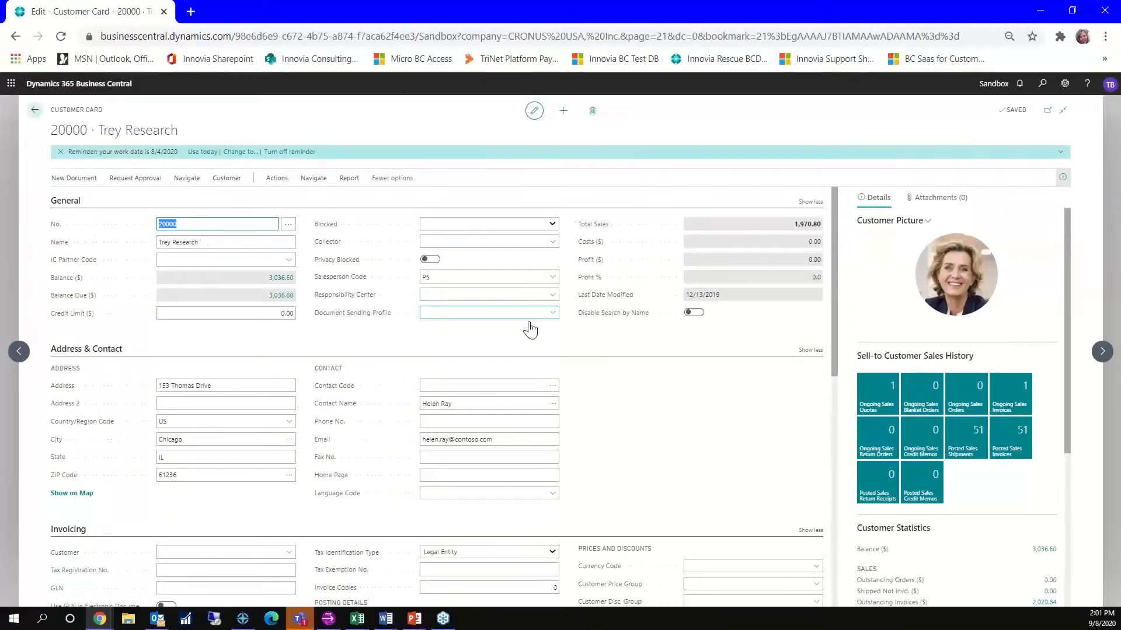
Open the EMAIL document sending profile for editing from the customer's full list of sending profiles
click(553, 314)
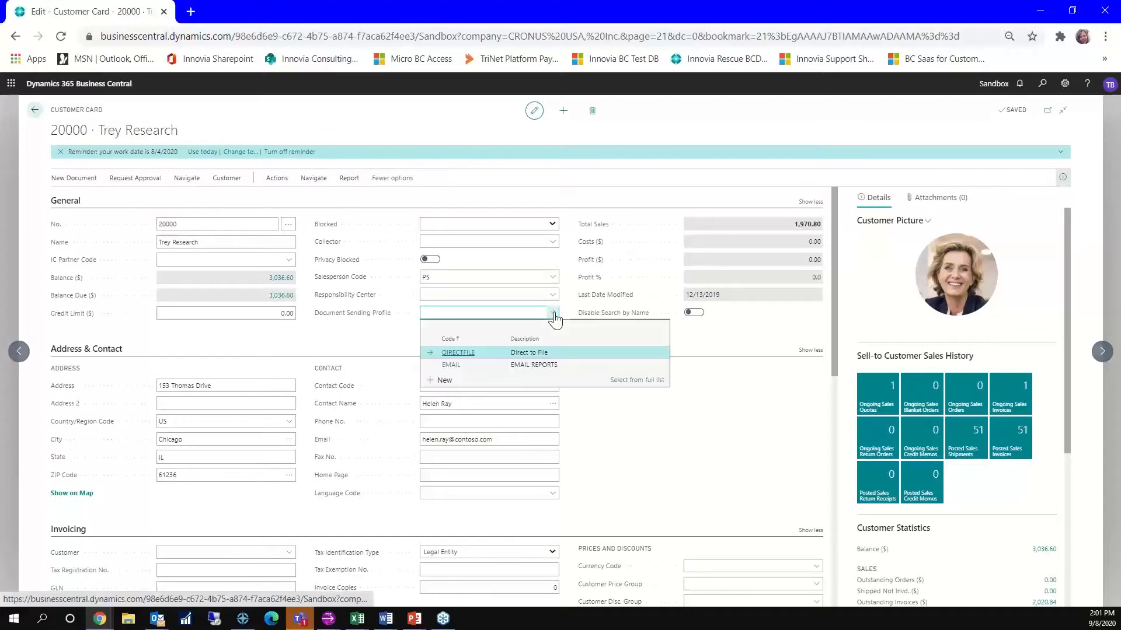
click(630, 380)
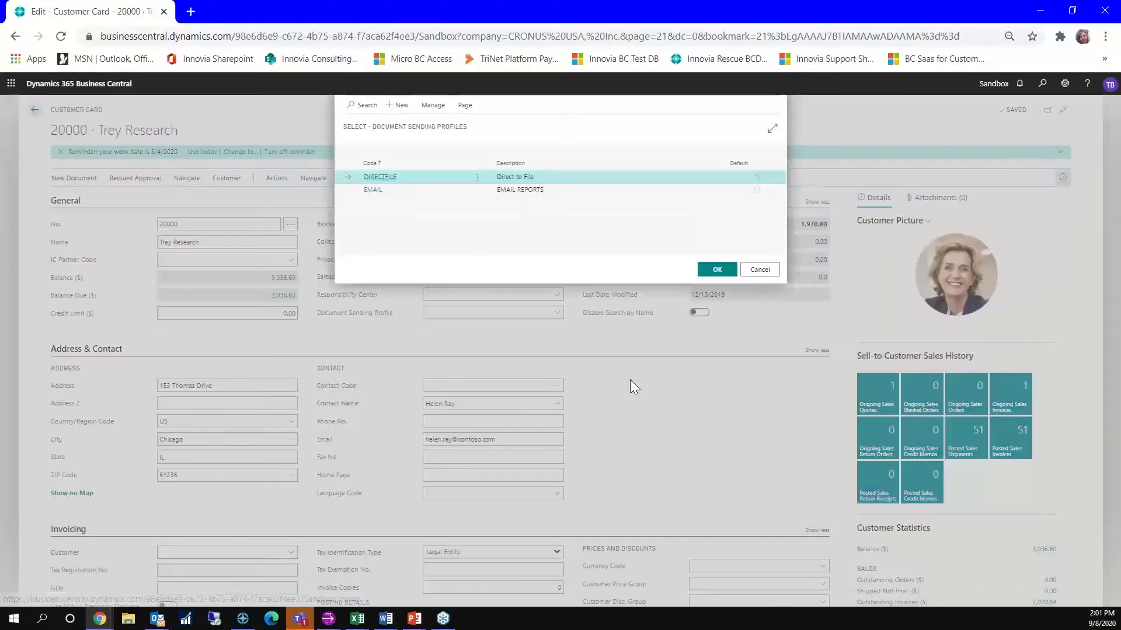
click(348, 214)
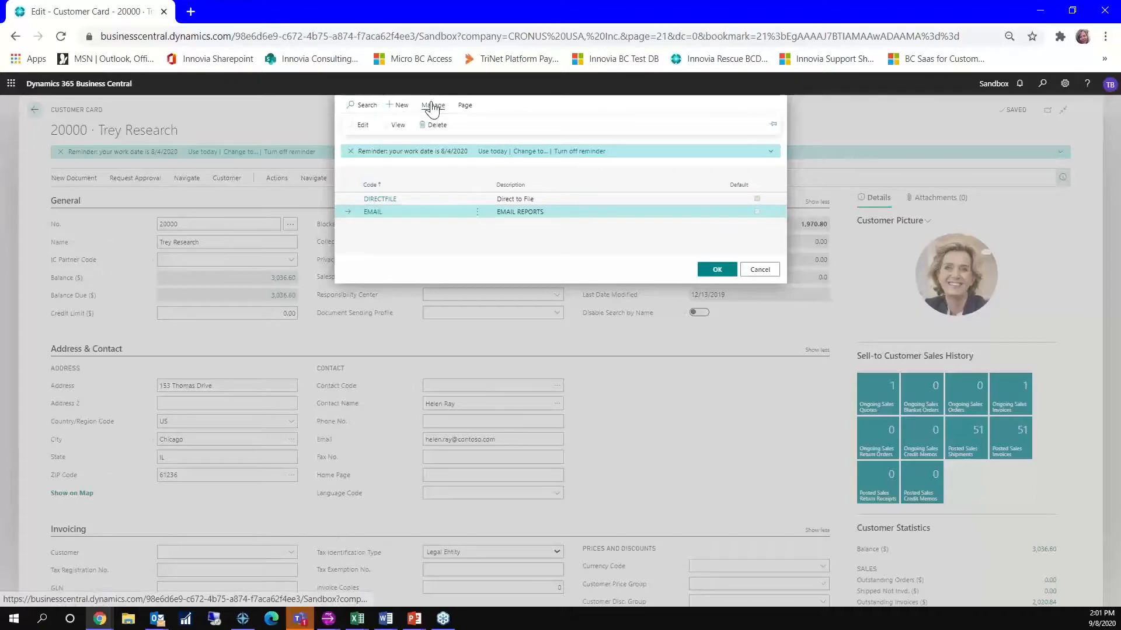
click(358, 132)
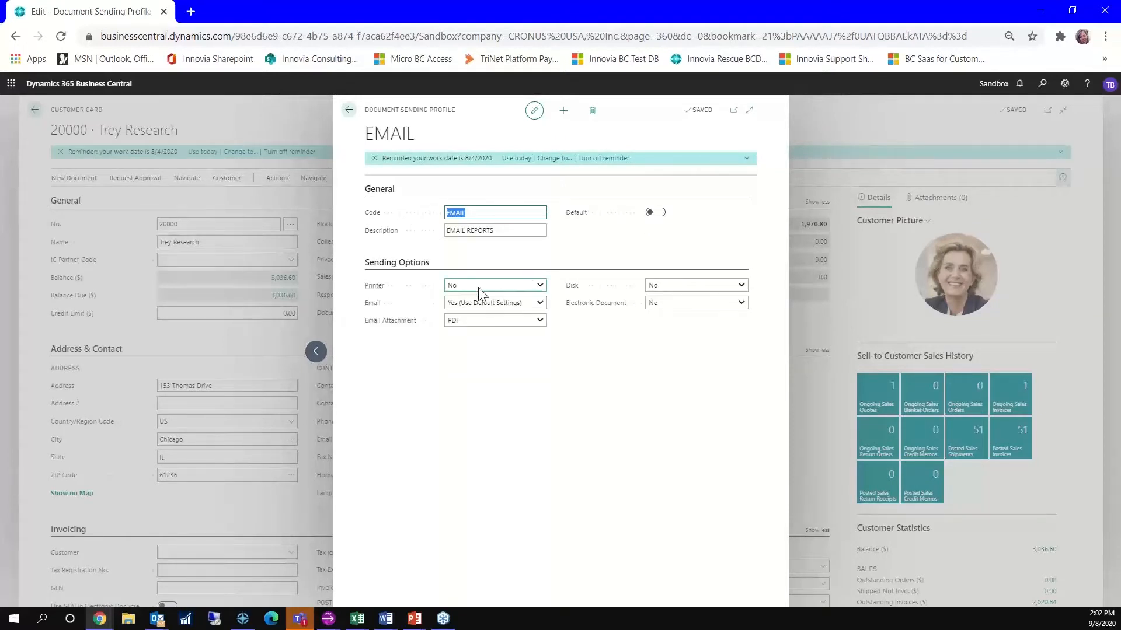
Set the EMAIL profile's Email sending option to Yes (Use Default Settings)
mouse_move(379, 314)
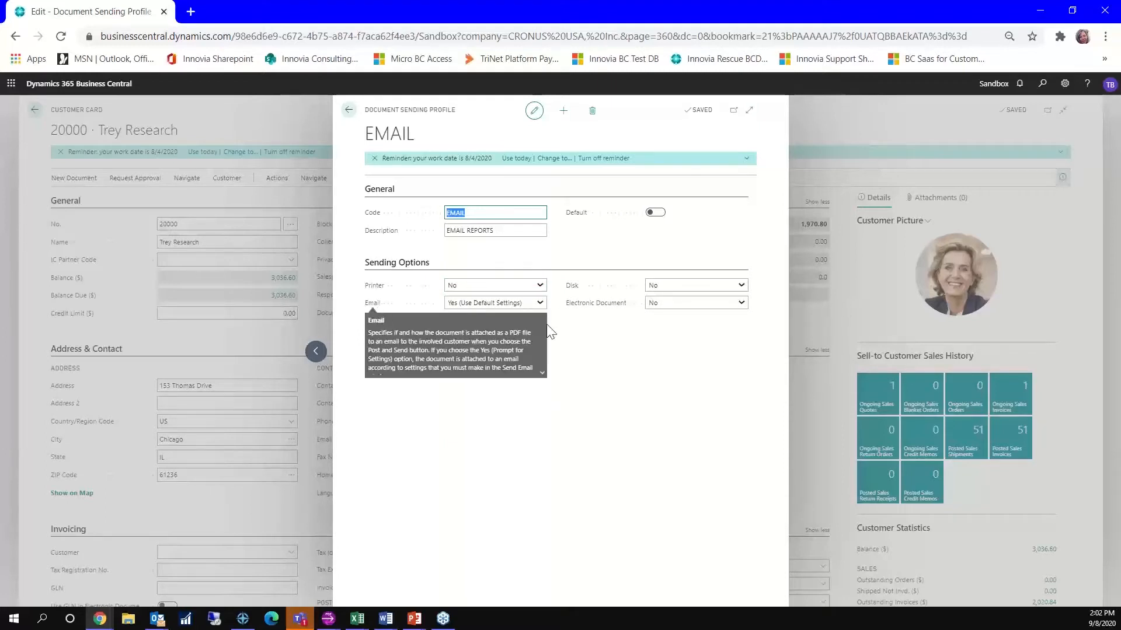
click(539, 304)
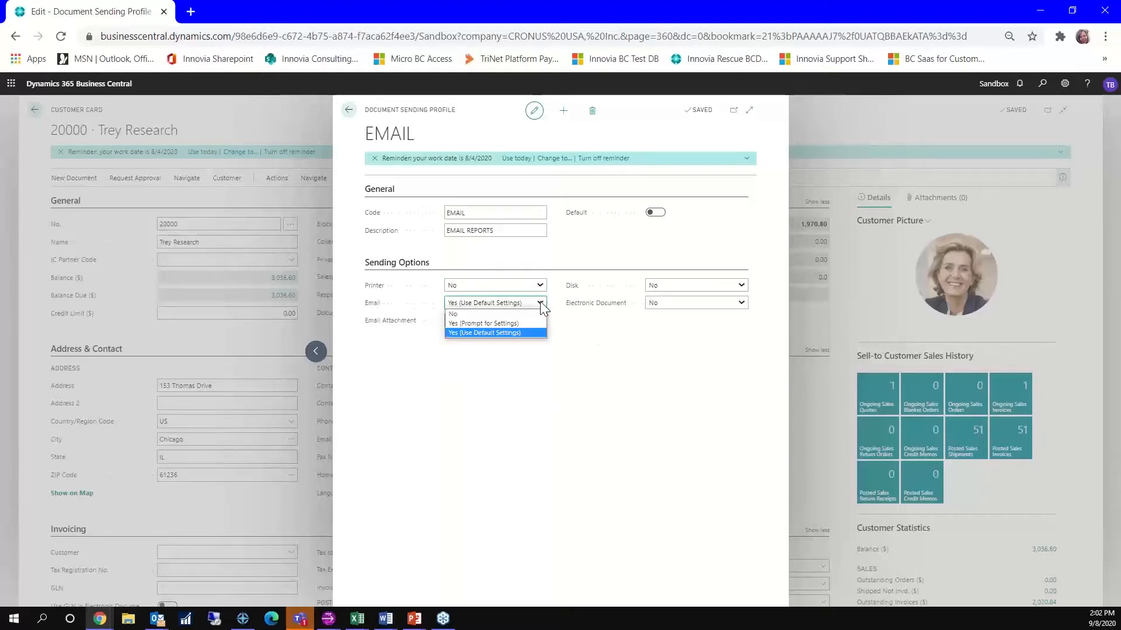
click(527, 333)
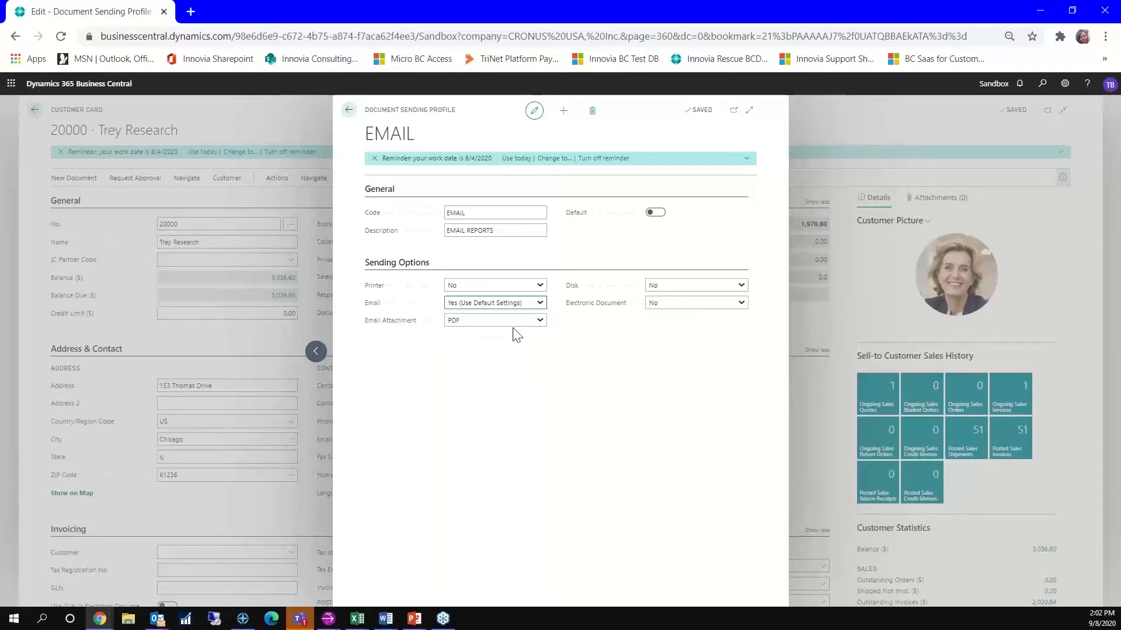
Try PDF & Electronic Document as the profile's email attachment type, and switch it back to PDF
click(540, 320)
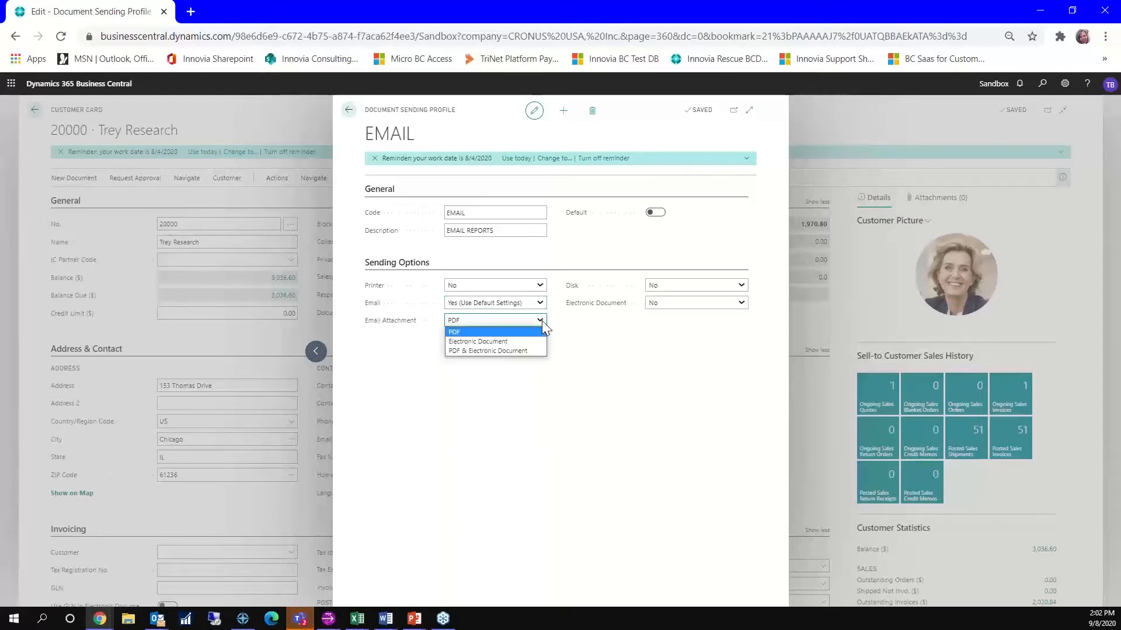
click(509, 350)
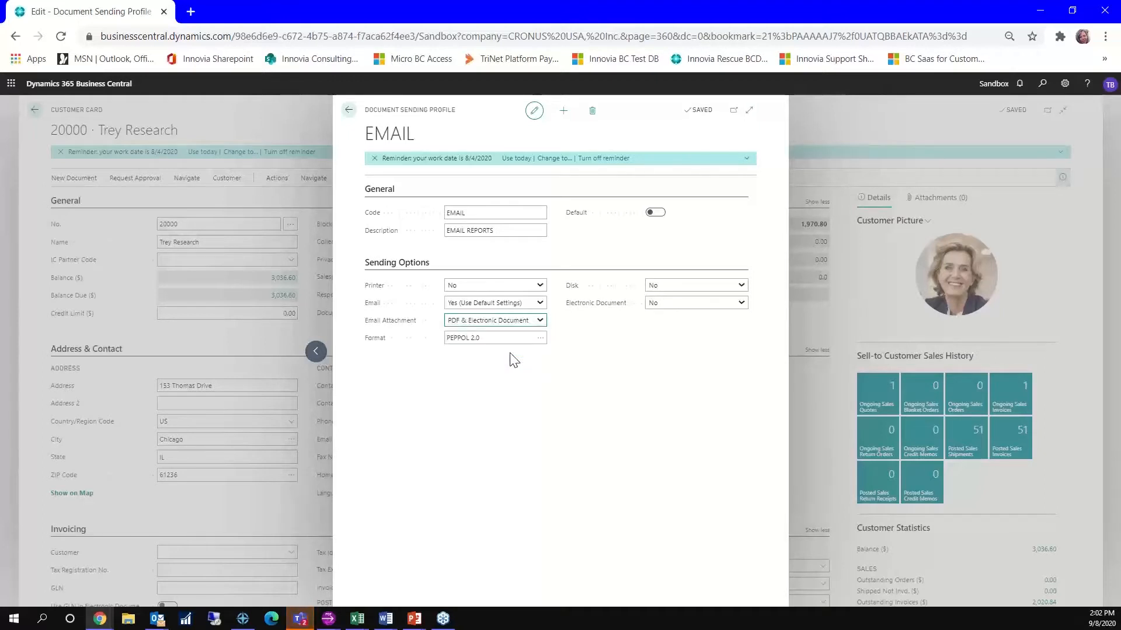
click(543, 321)
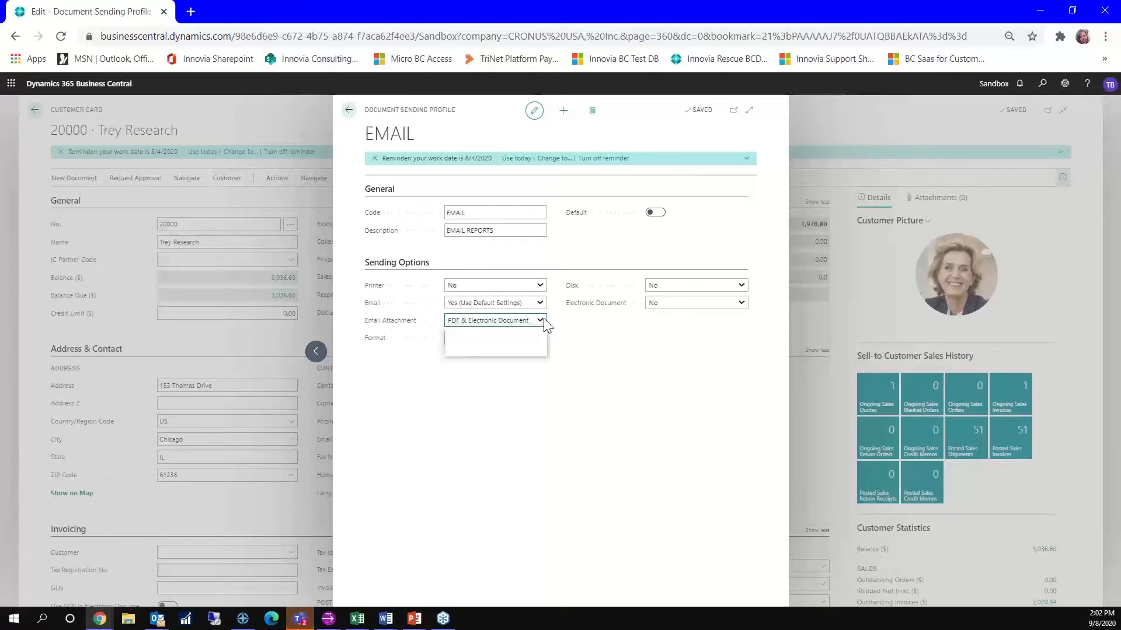
click(471, 336)
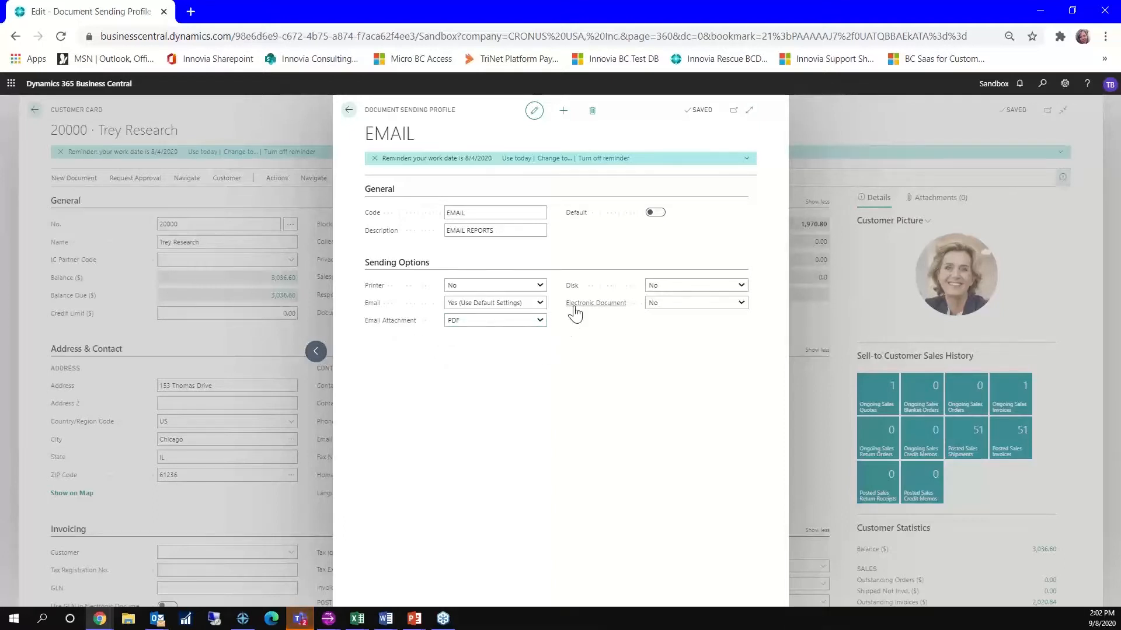
Set the profile's Electronic Document option to Through Document Exchange Service with the PEPPOL 2.0 format
click(742, 303)
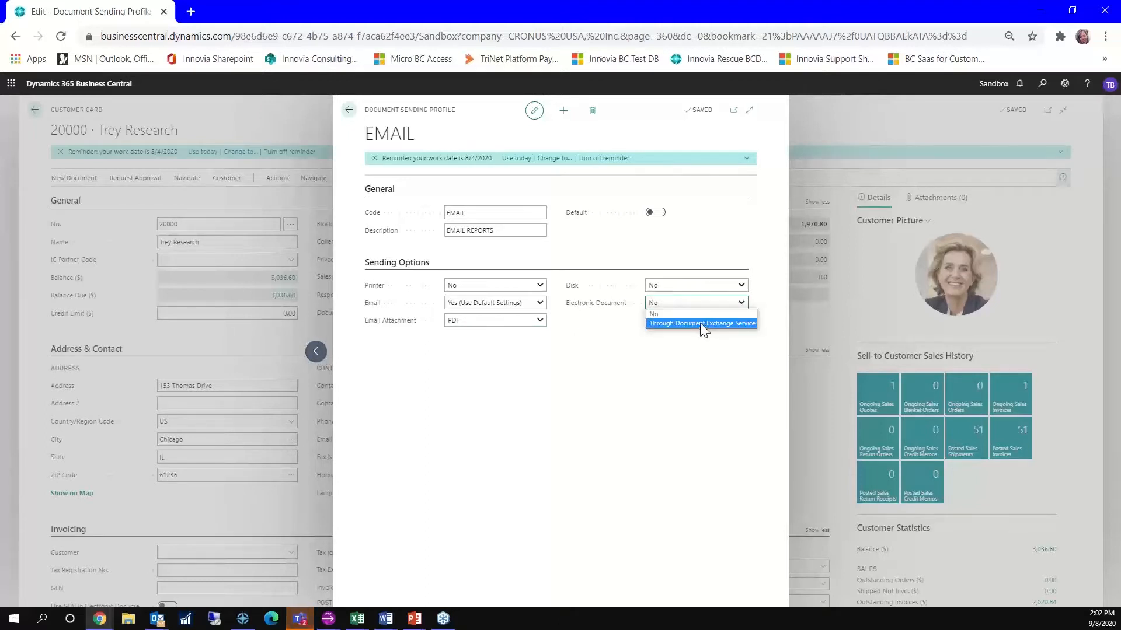
click(699, 323)
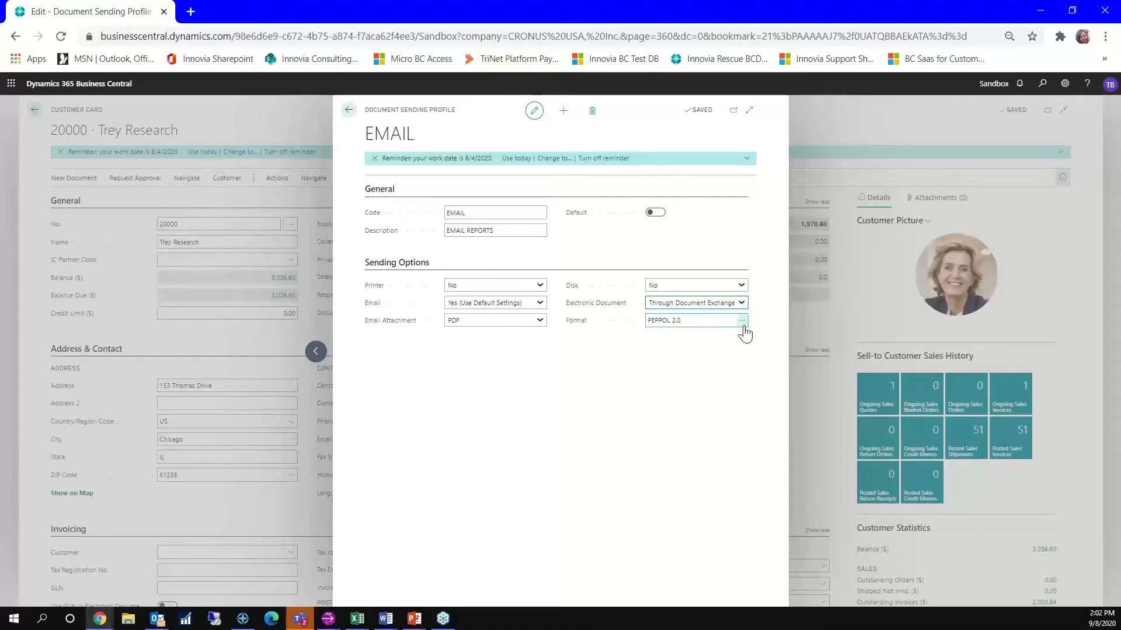
click(694, 320)
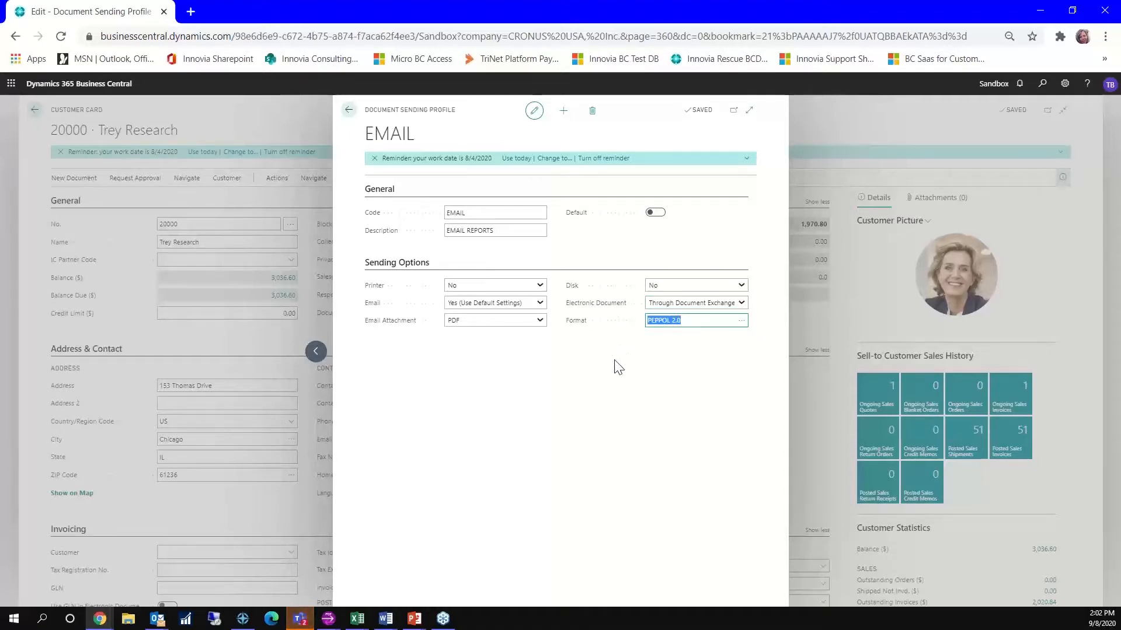
Close the profile and assign EMAIL as the customer's document sending profile
click(349, 111)
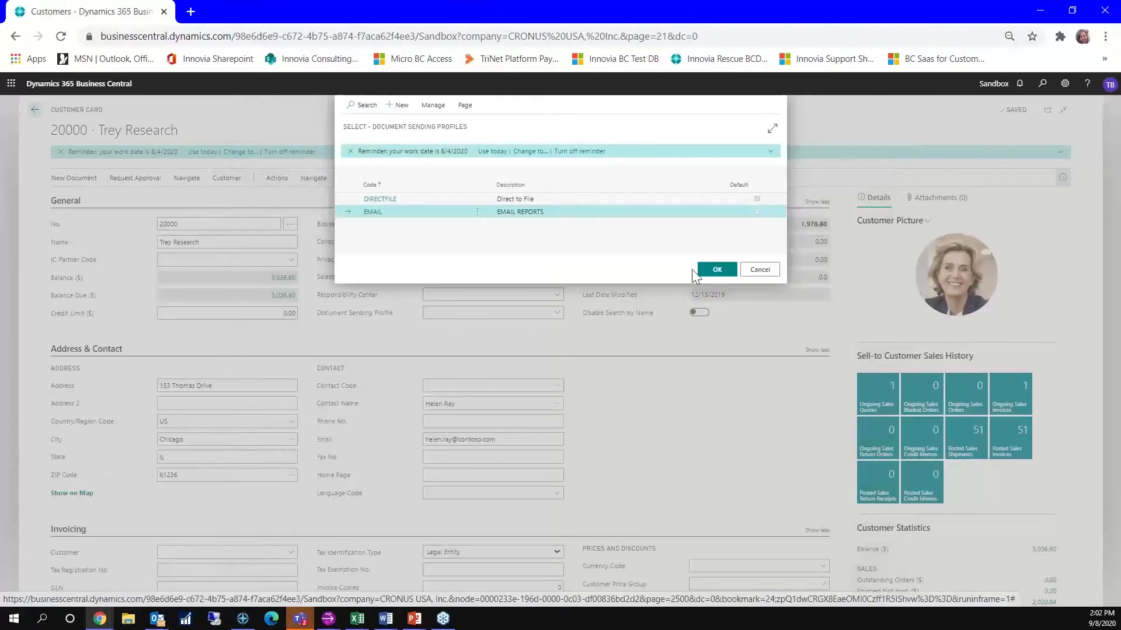
click(716, 269)
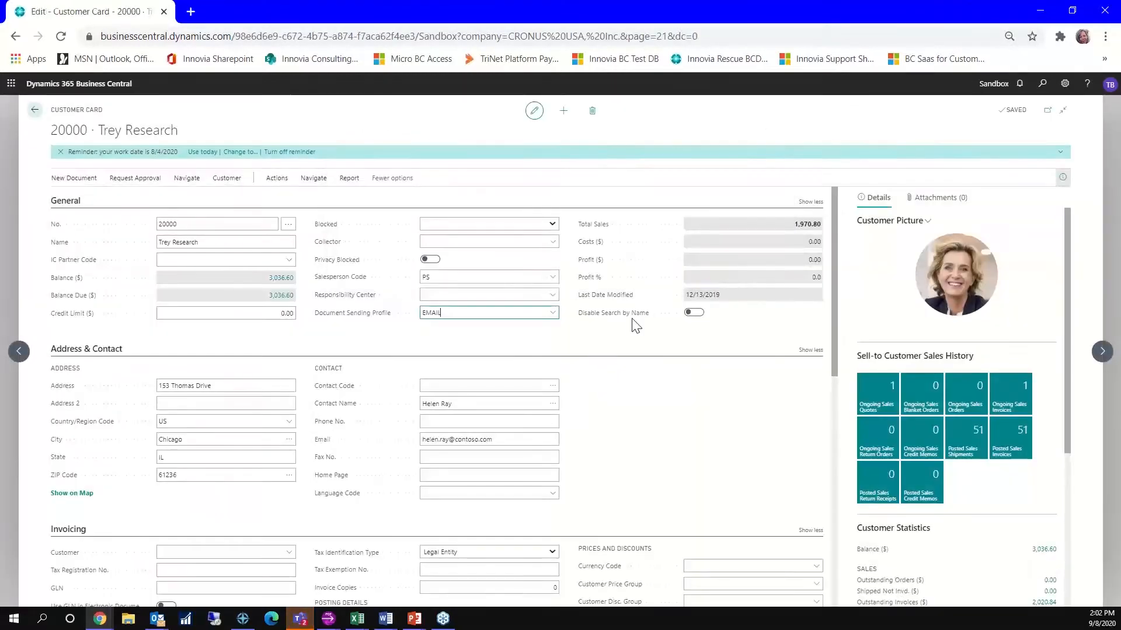
Add a document layout for the customer with usage Invoice, report ID 1306 and the recipient's e-mail as the send-to address
click(313, 179)
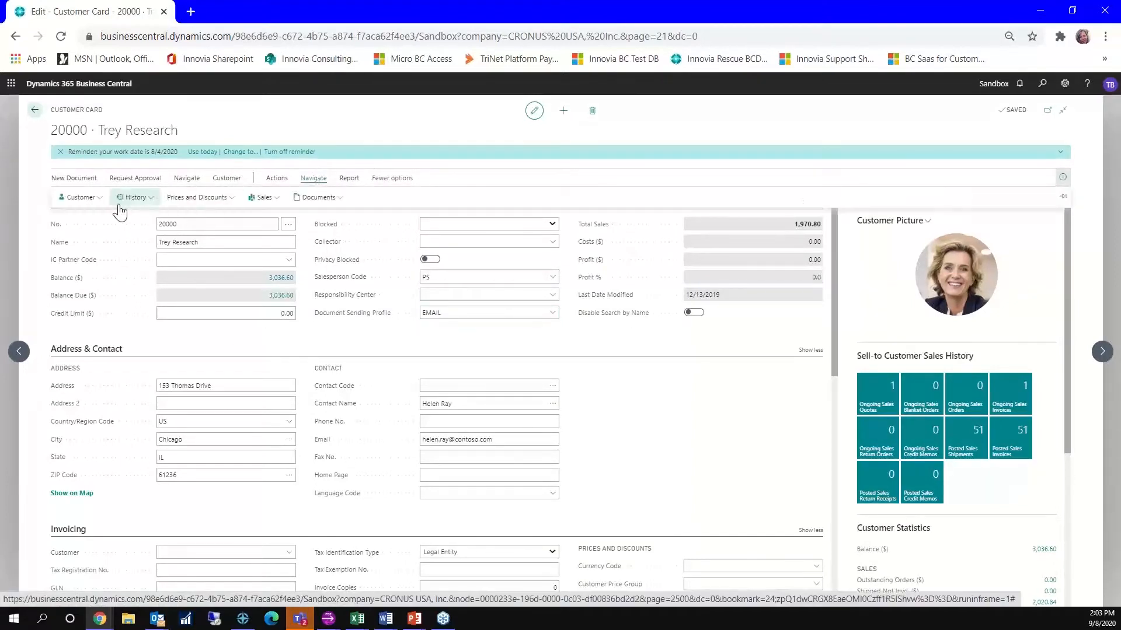
click(81, 198)
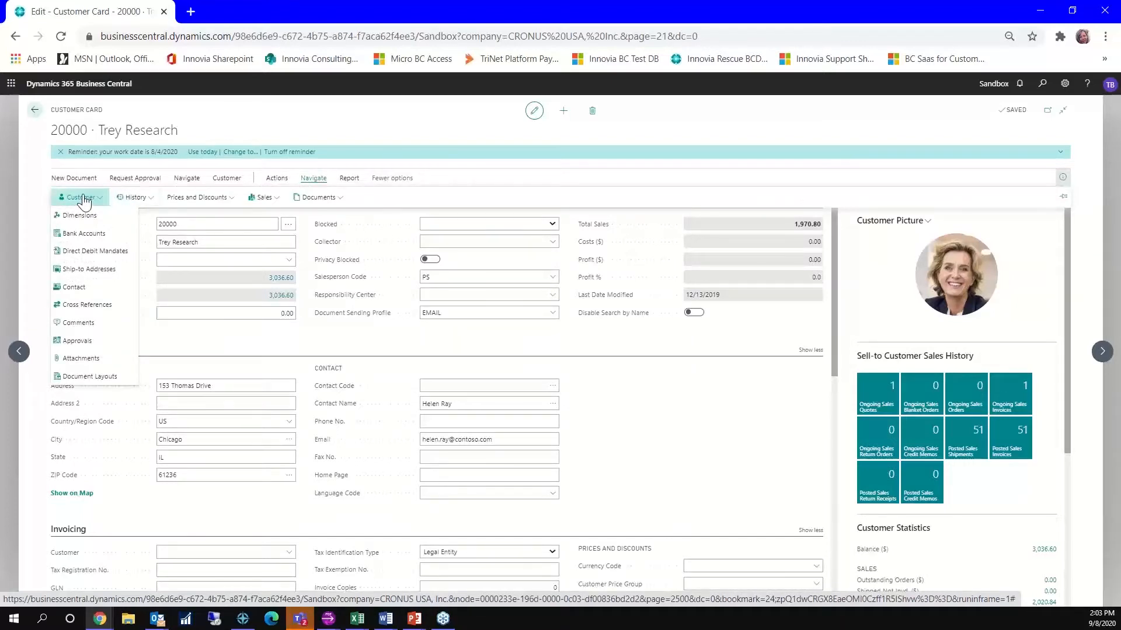
click(96, 376)
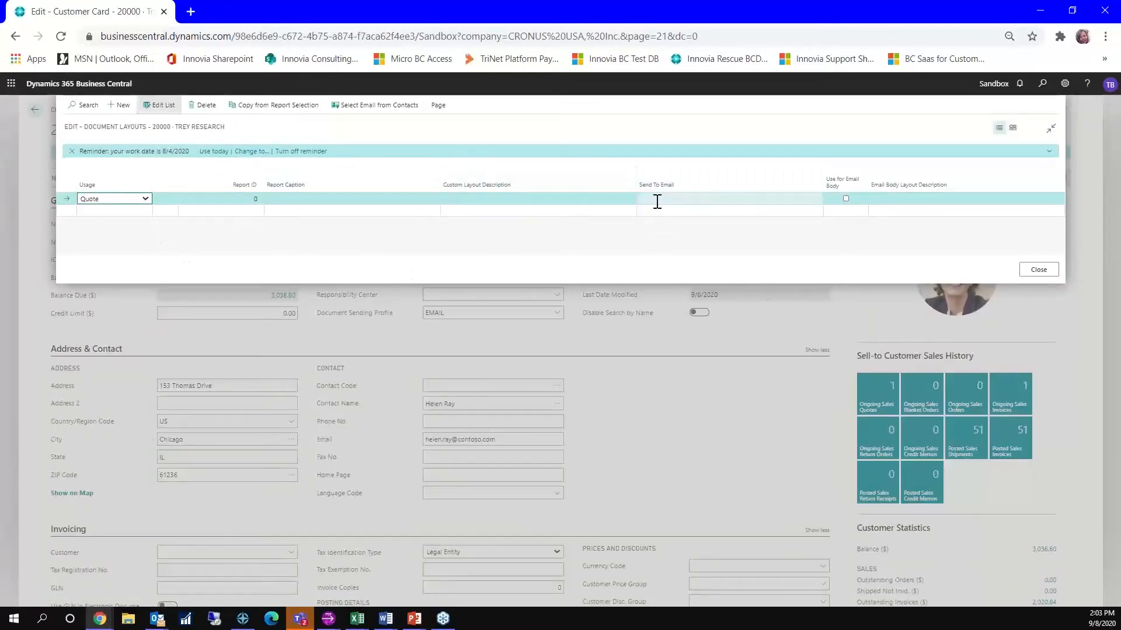
click(145, 199)
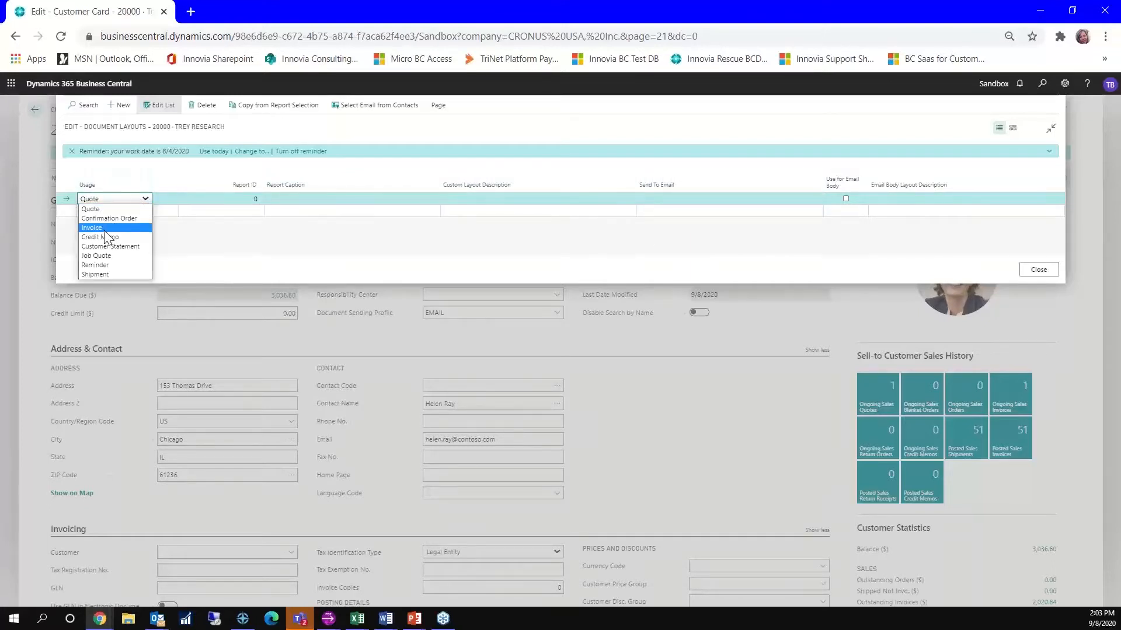
click(104, 228)
click(220, 198)
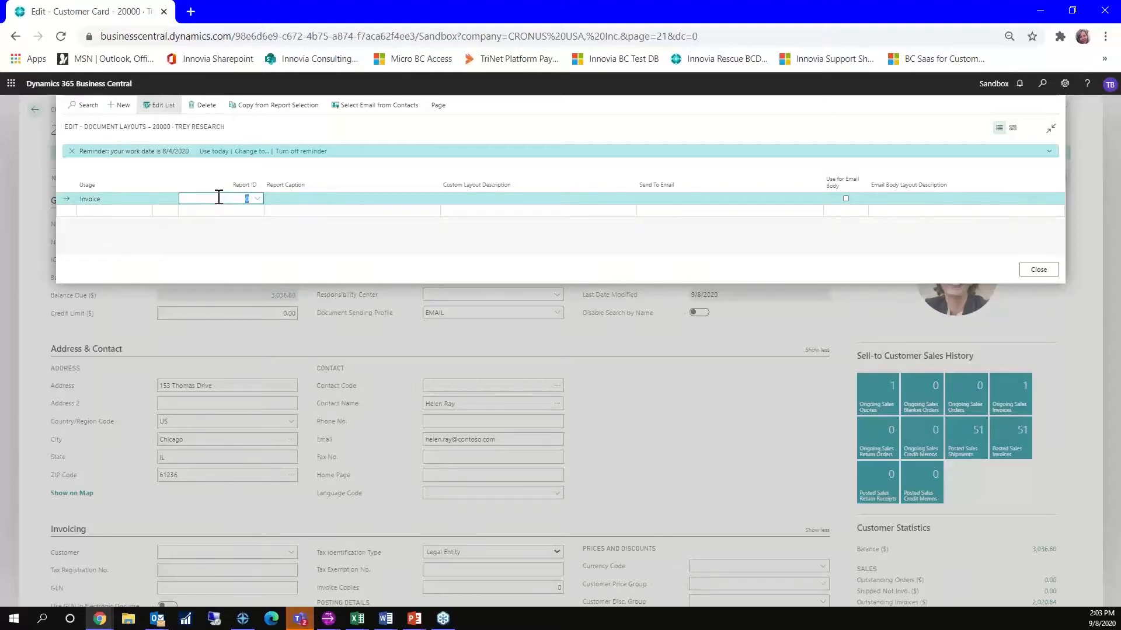
text(1306)
key(Tab)
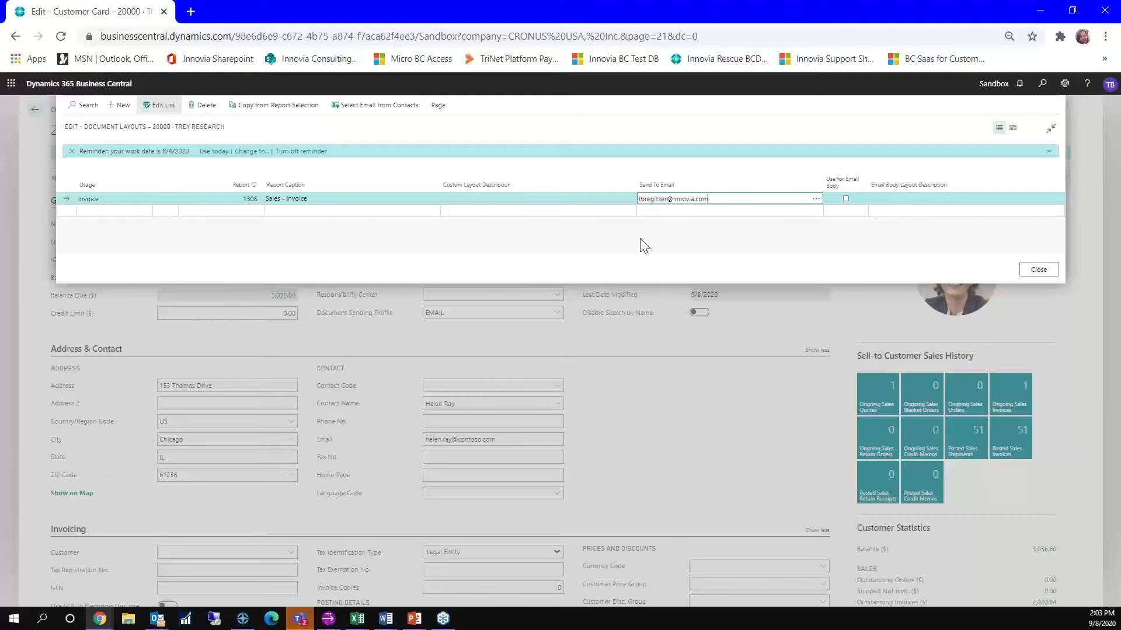
key(Tab)
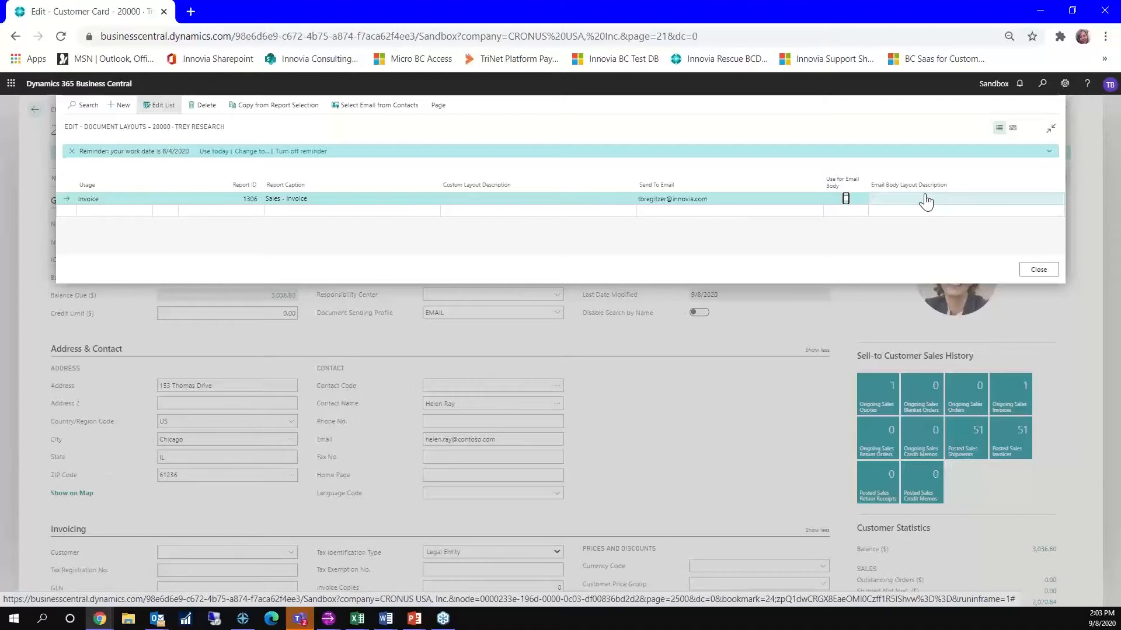
click(1038, 270)
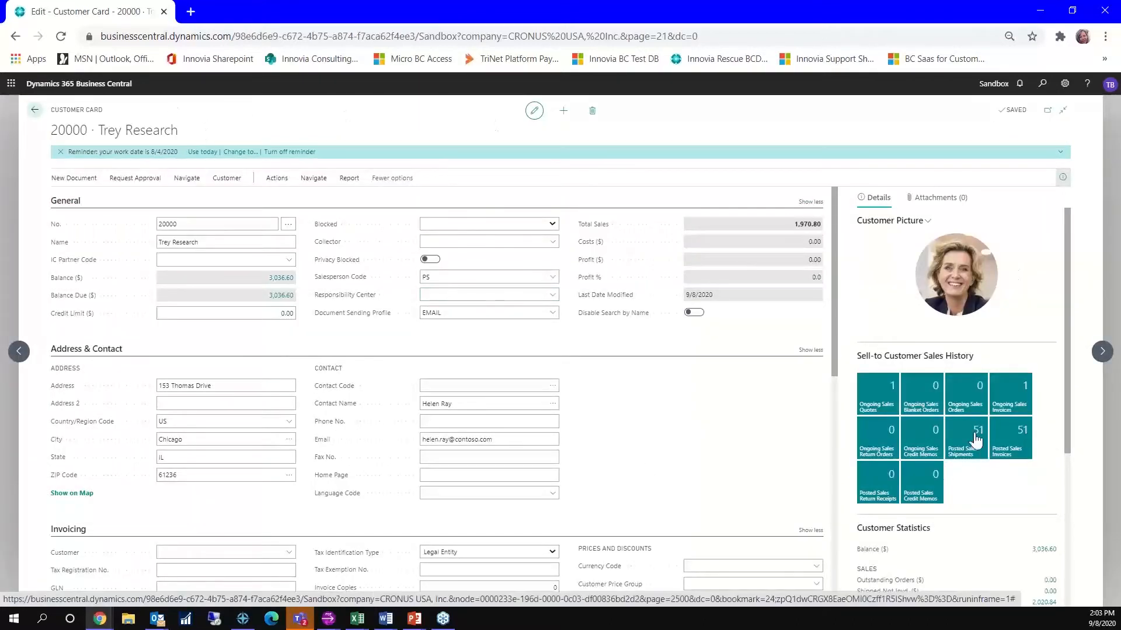
Open the customer's first posted sales invoice and show the page inspection details for it
click(1012, 446)
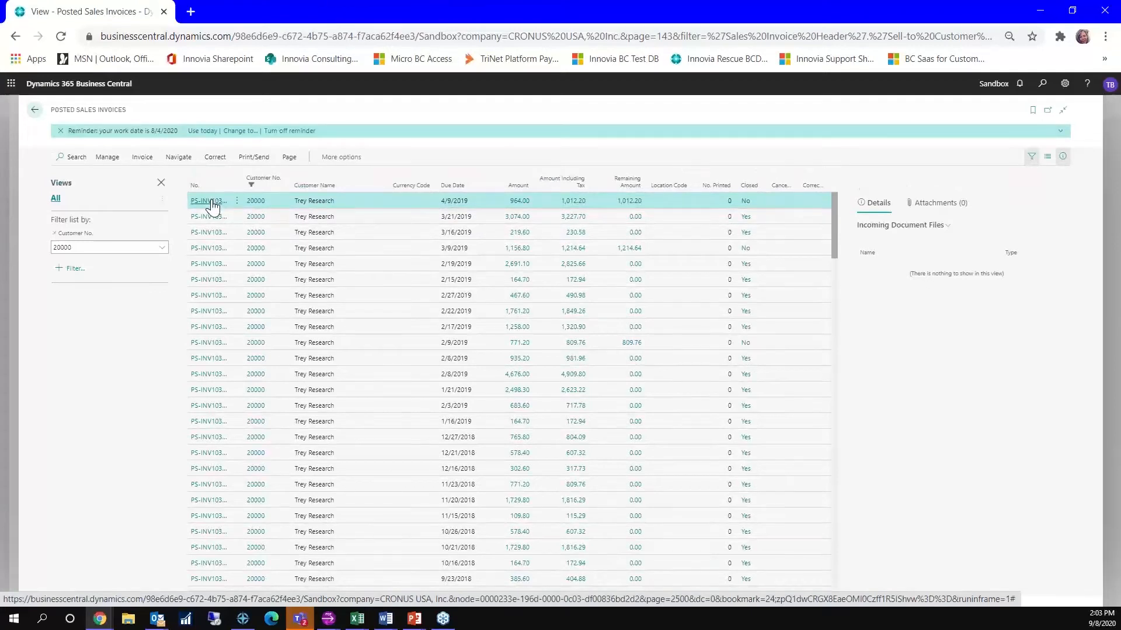
click(212, 203)
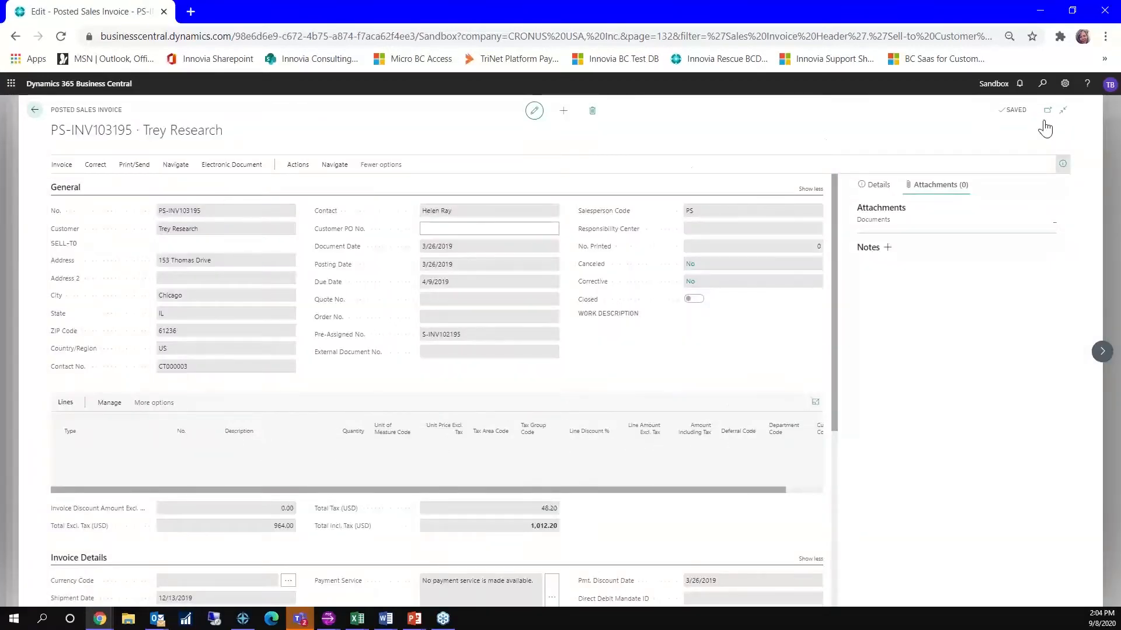
click(1087, 84)
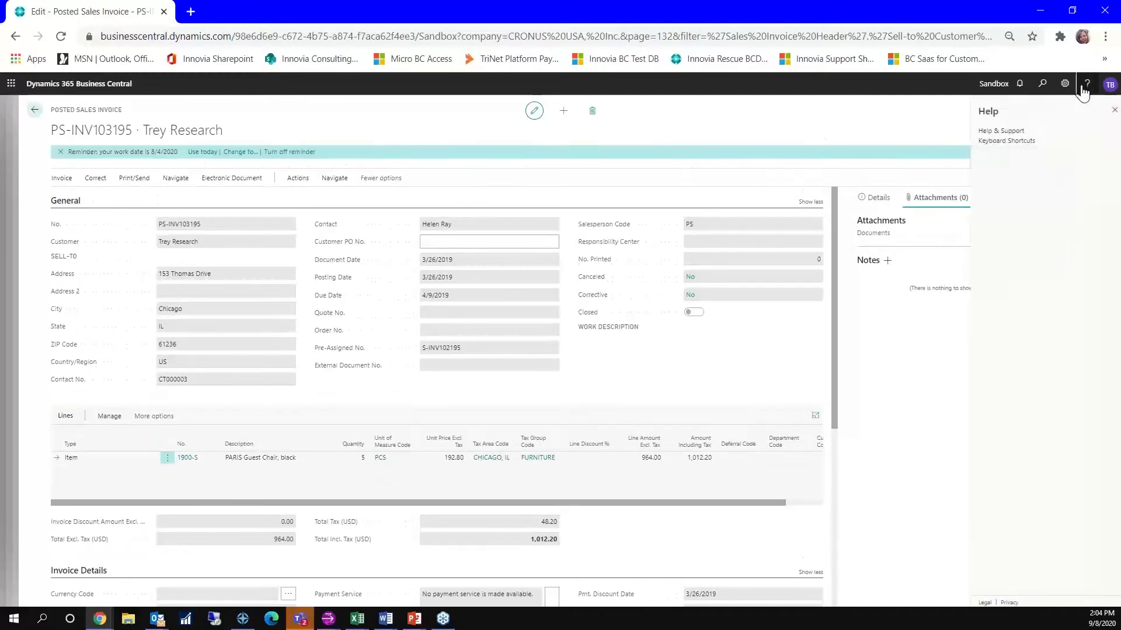
click(1001, 132)
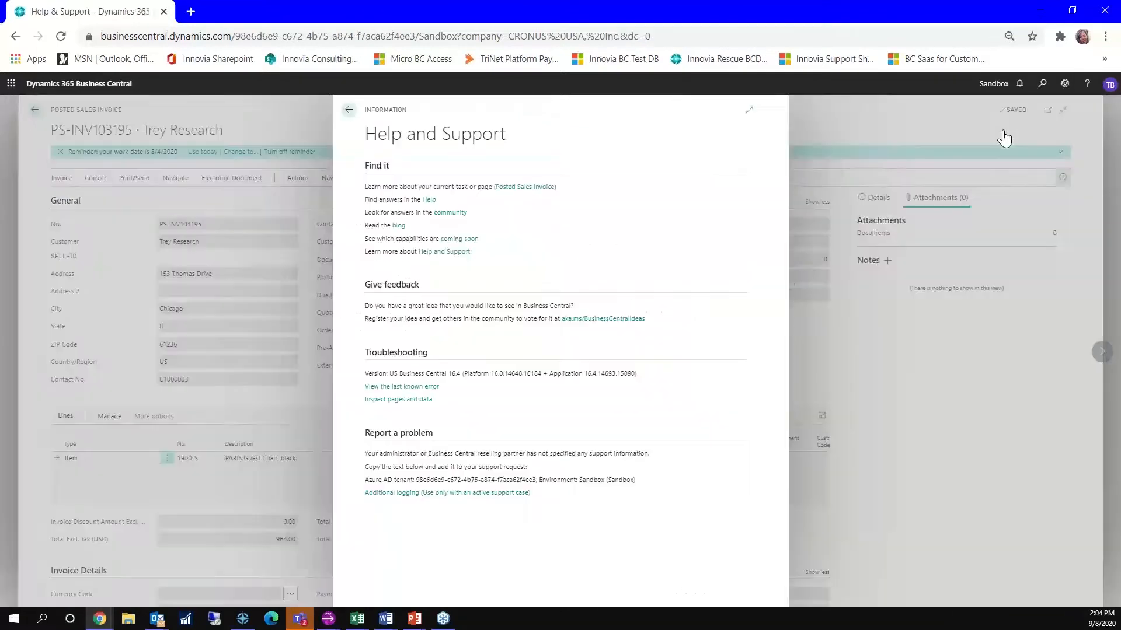
click(412, 401)
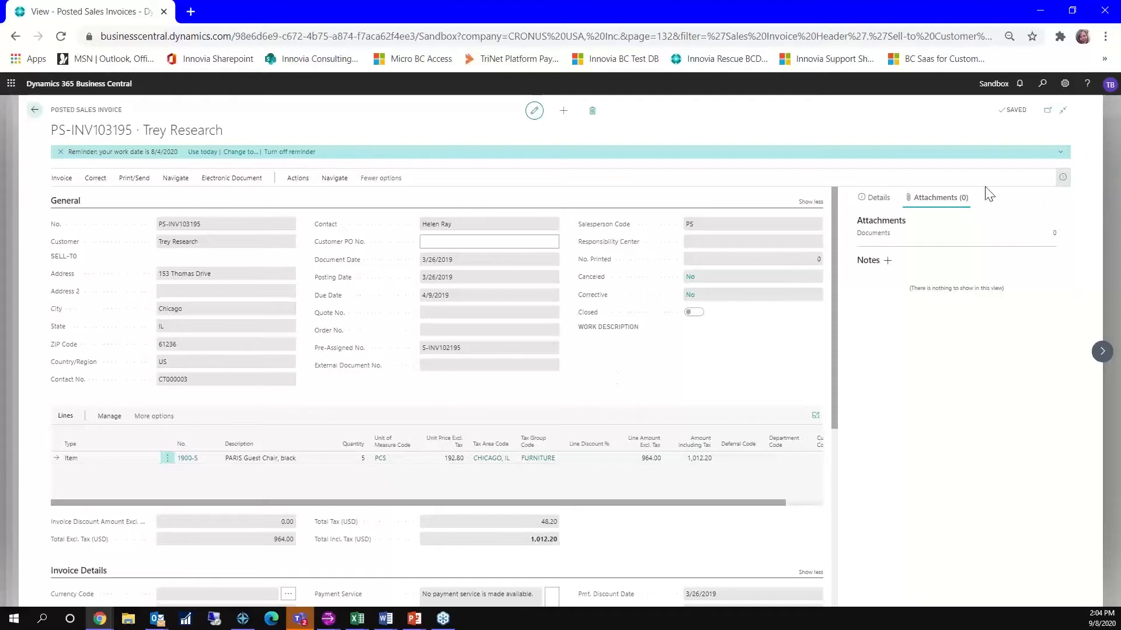
key(ctrl+alt+F1)
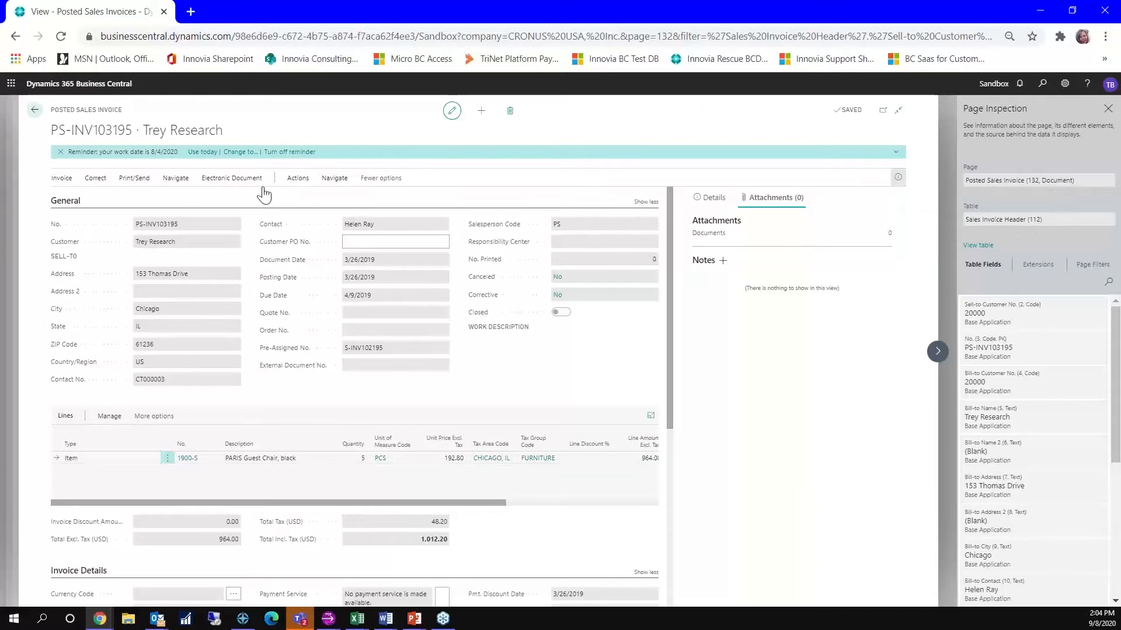
Open the print request page for the posted invoice to look up the report ID it uses
click(133, 180)
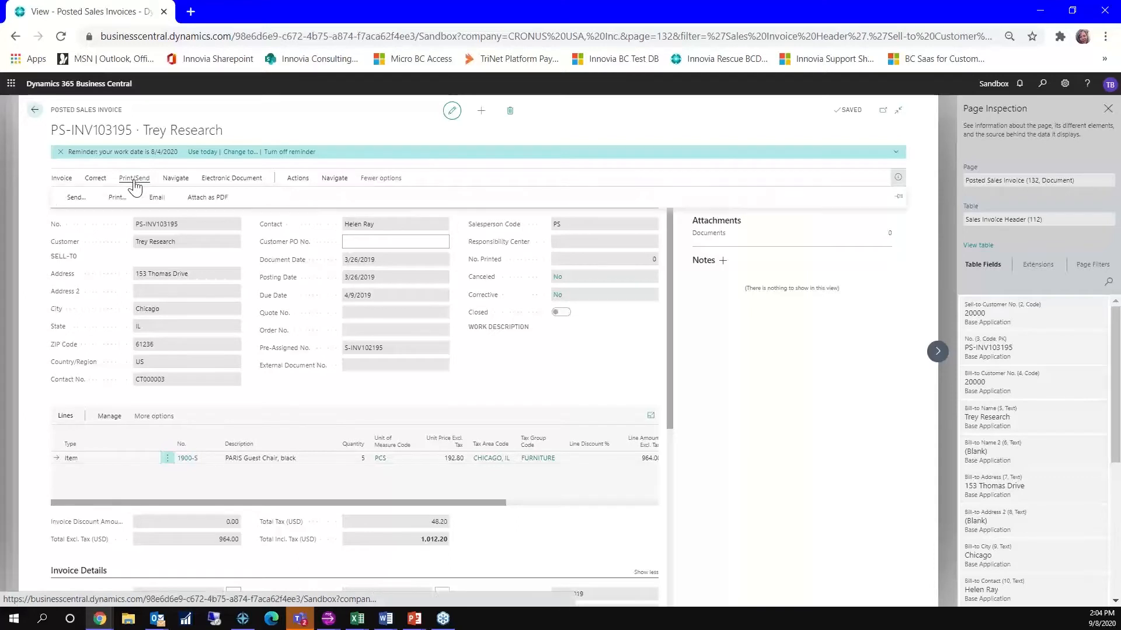
click(117, 199)
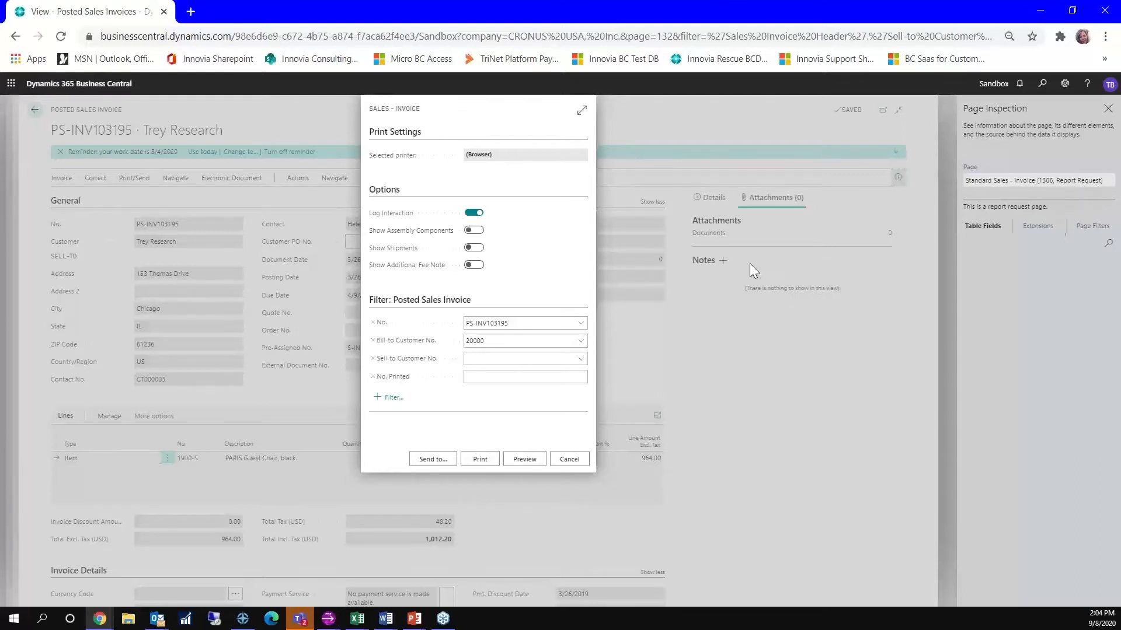
Cancel the print request, close the page inspection and return to the Trey Research customer card
click(563, 460)
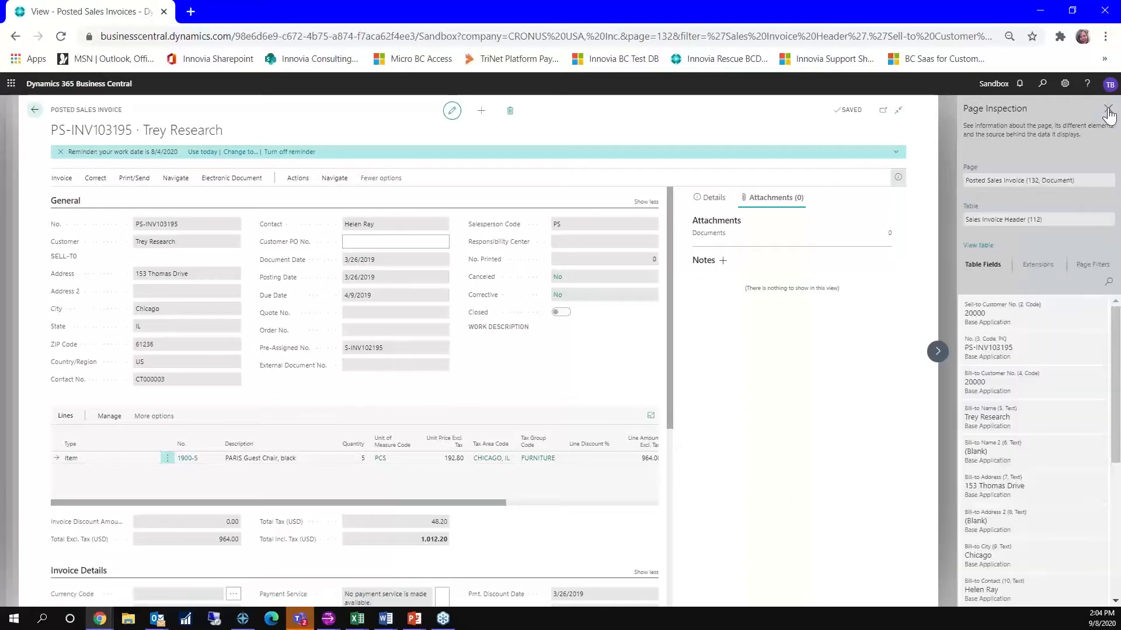
click(1107, 110)
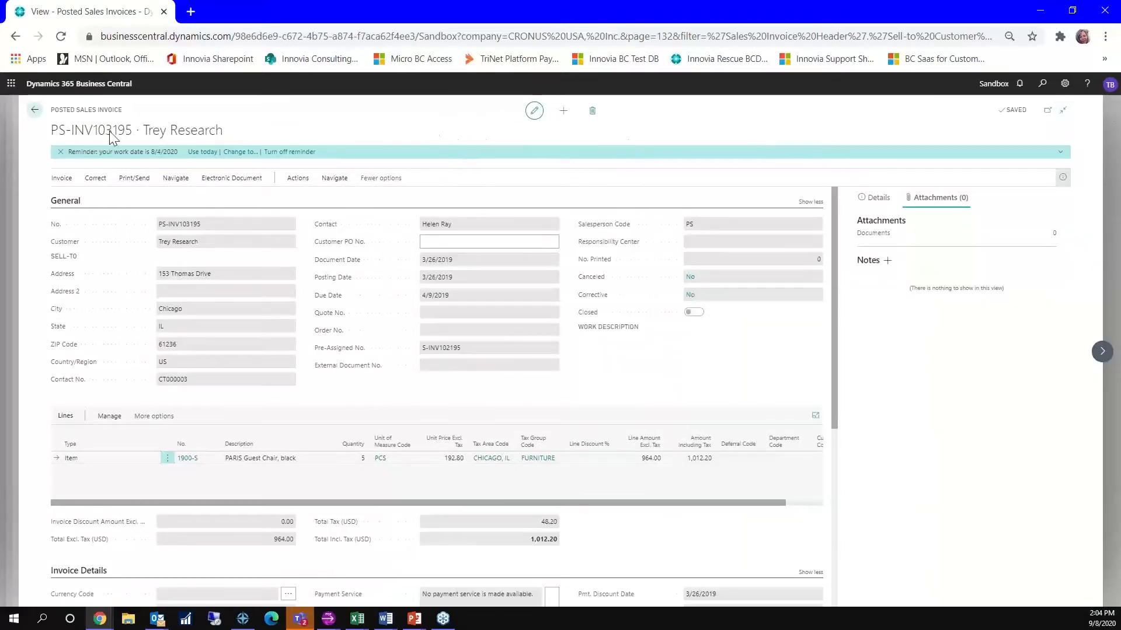
click(35, 113)
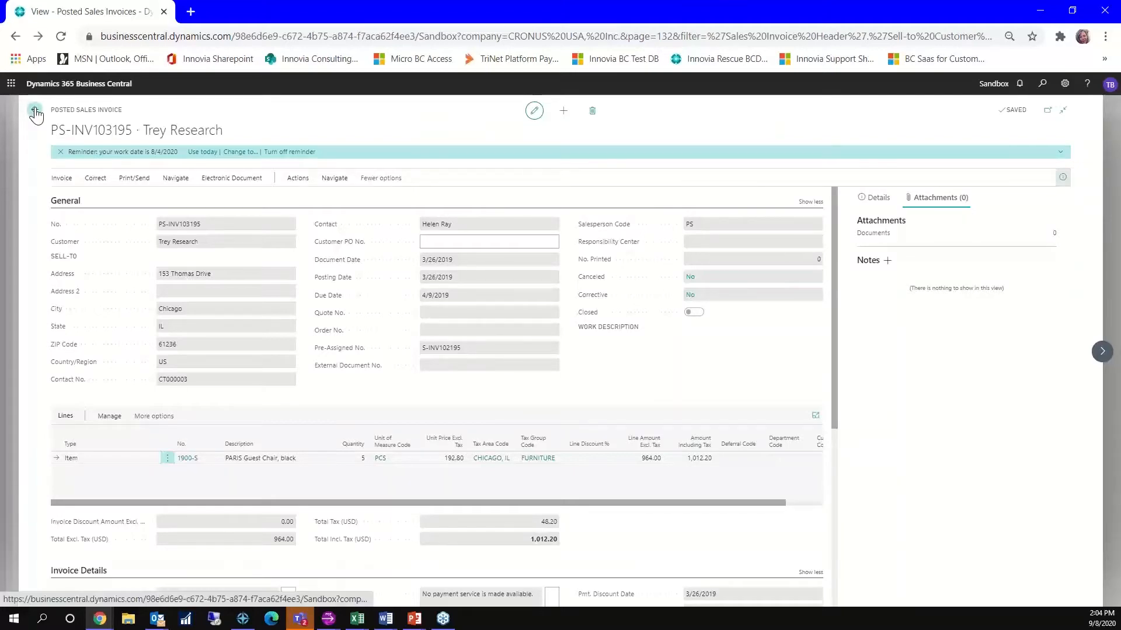
click(35, 113)
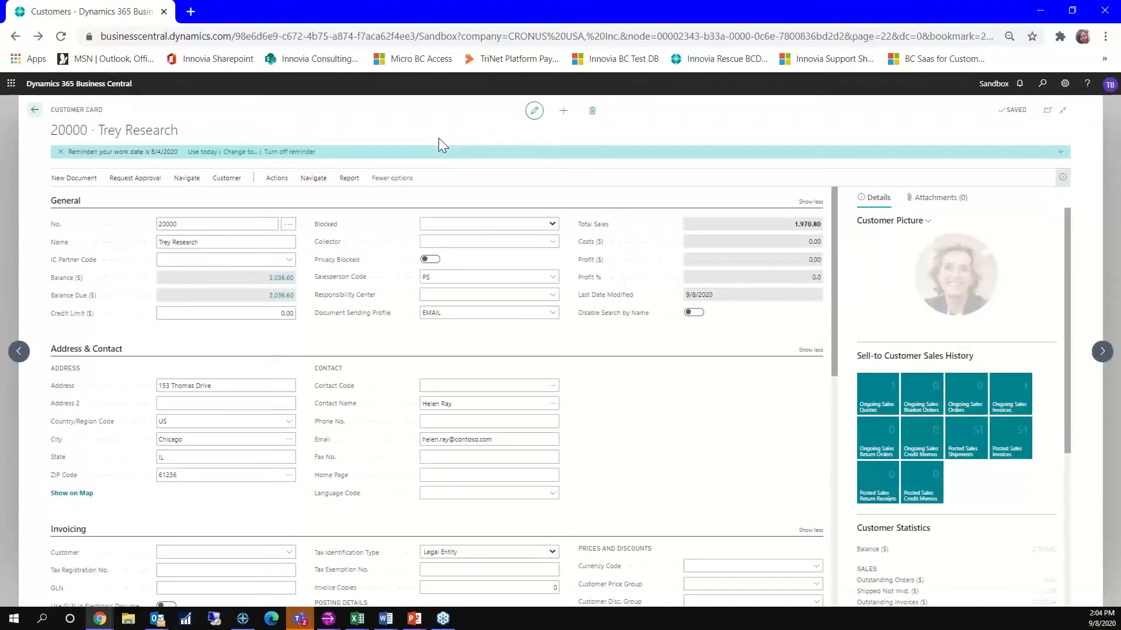
Add a document layout for the customer with usage Customer Statement, report ID 1316 and the recipient's e-mail as the send-to address
click(313, 184)
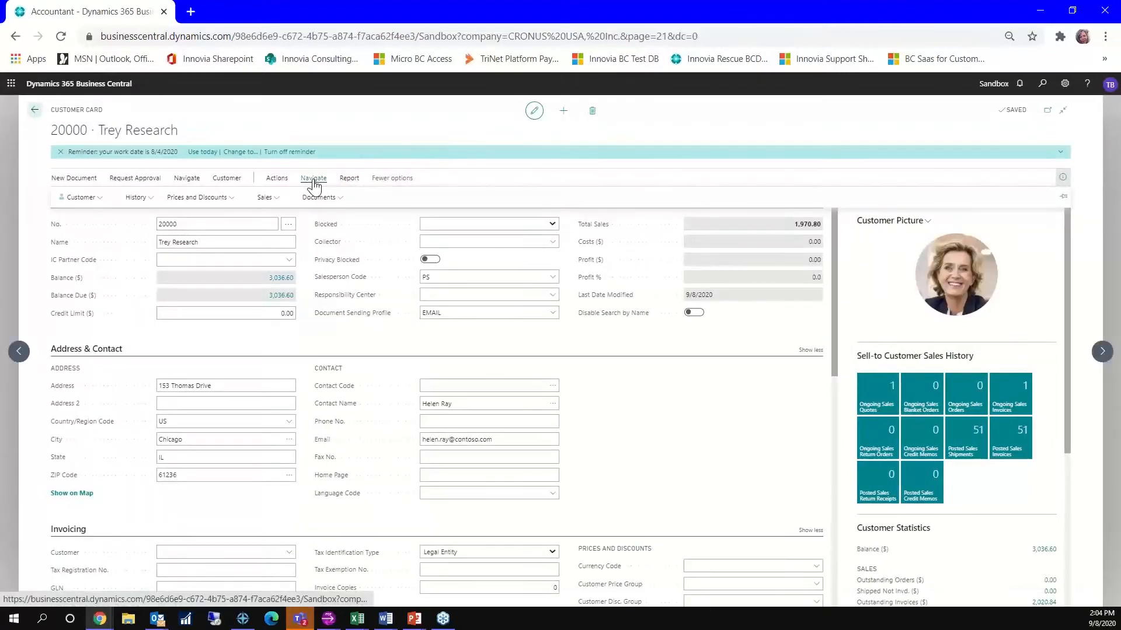
click(86, 201)
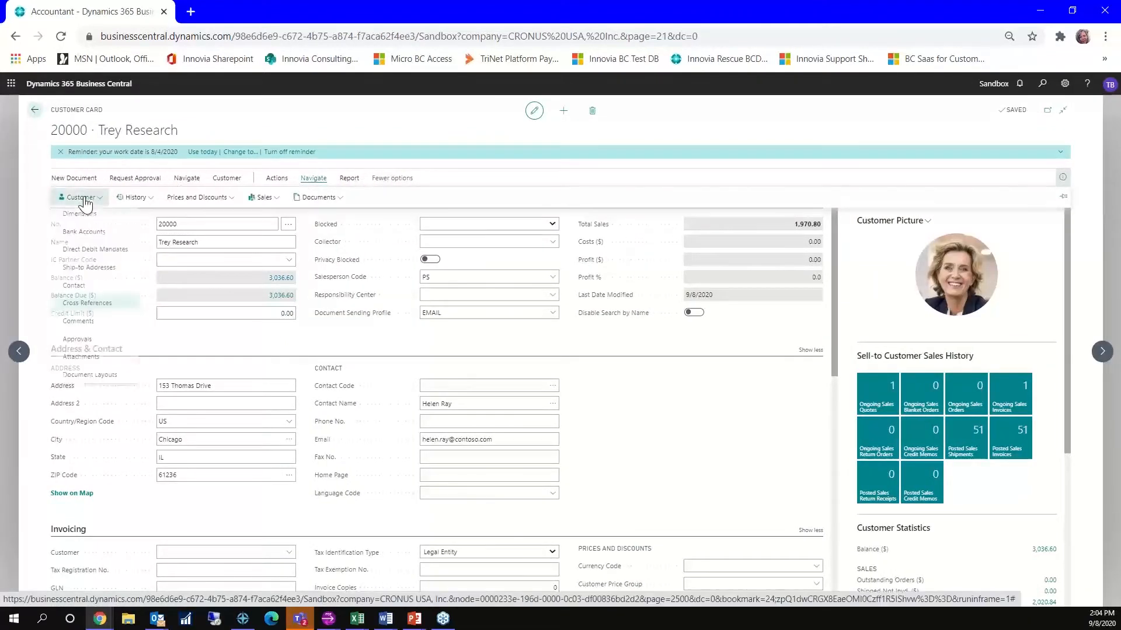
click(100, 379)
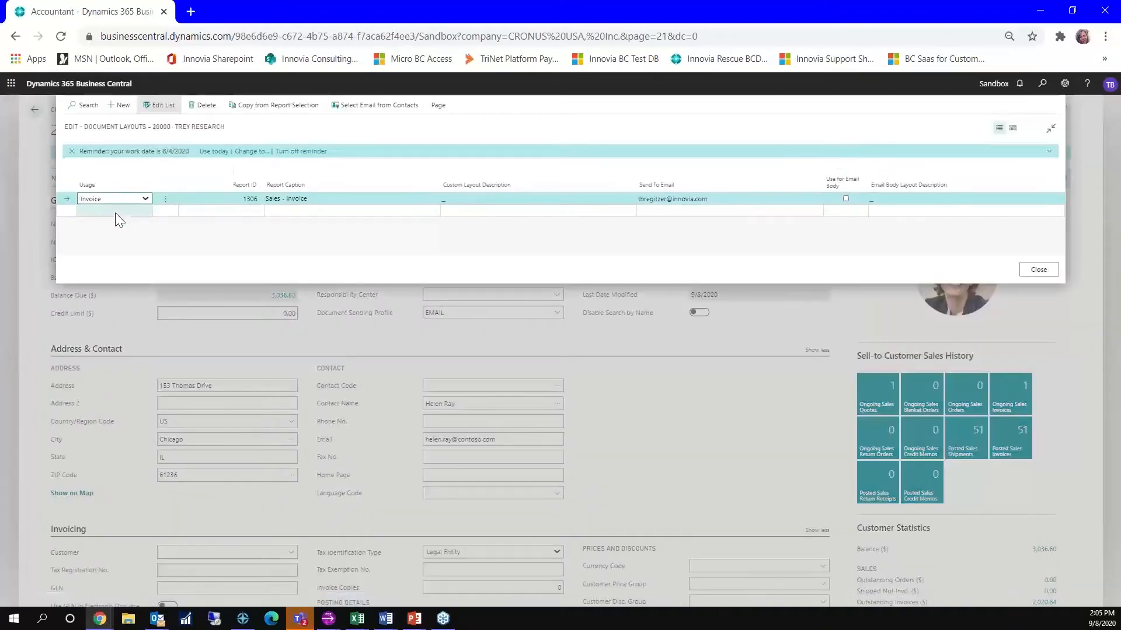
click(115, 212)
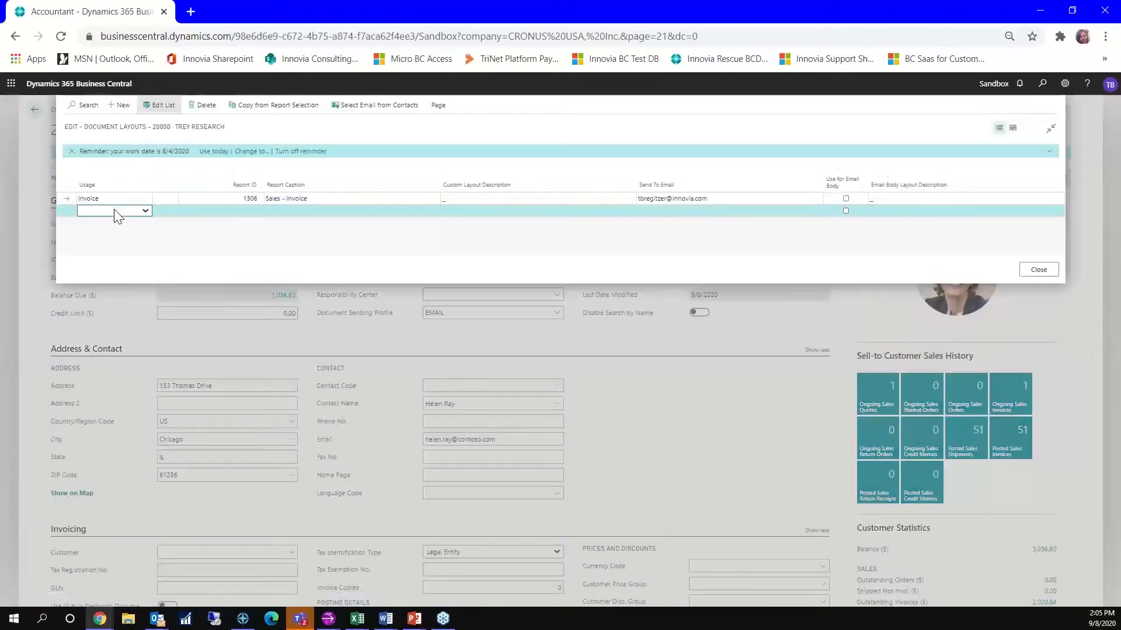
click(146, 210)
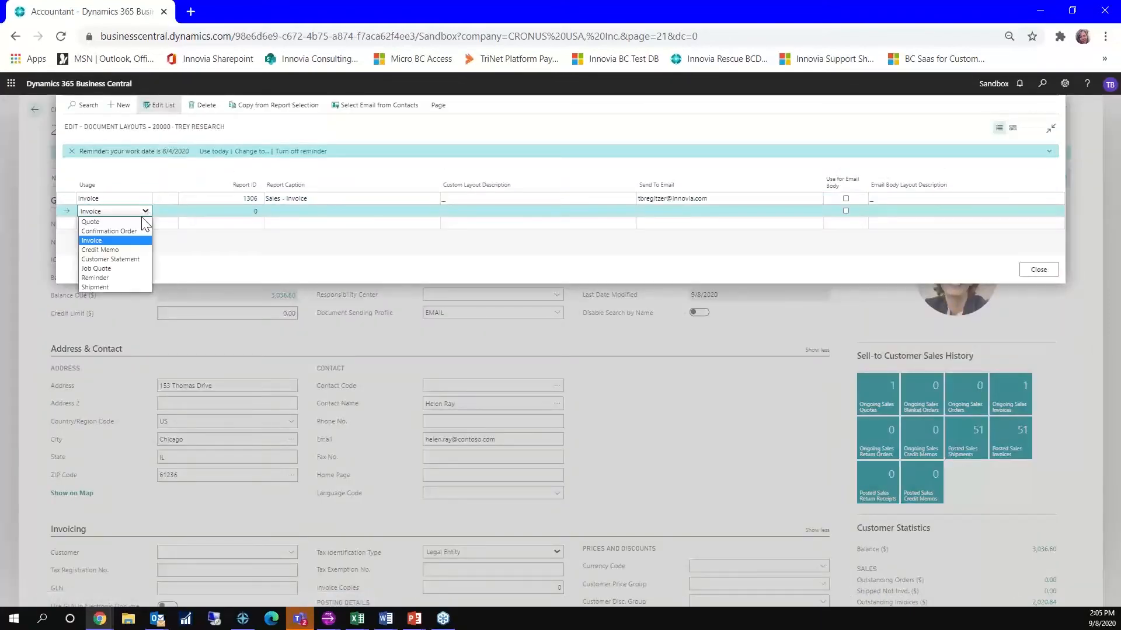
click(125, 260)
click(245, 212)
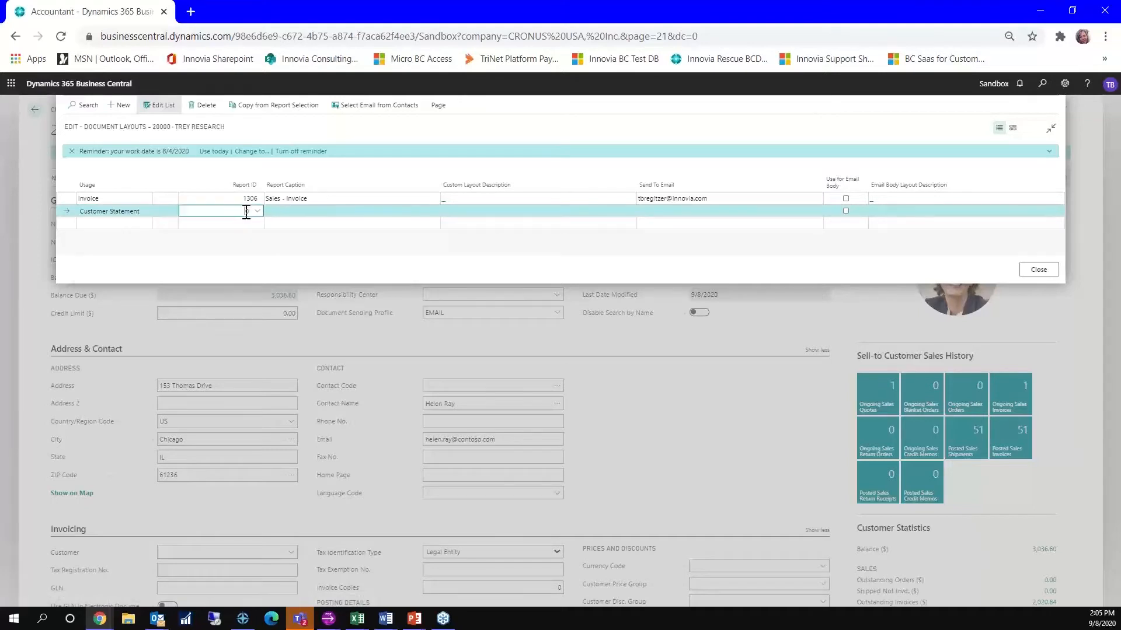
text(1316)
key(Tab)
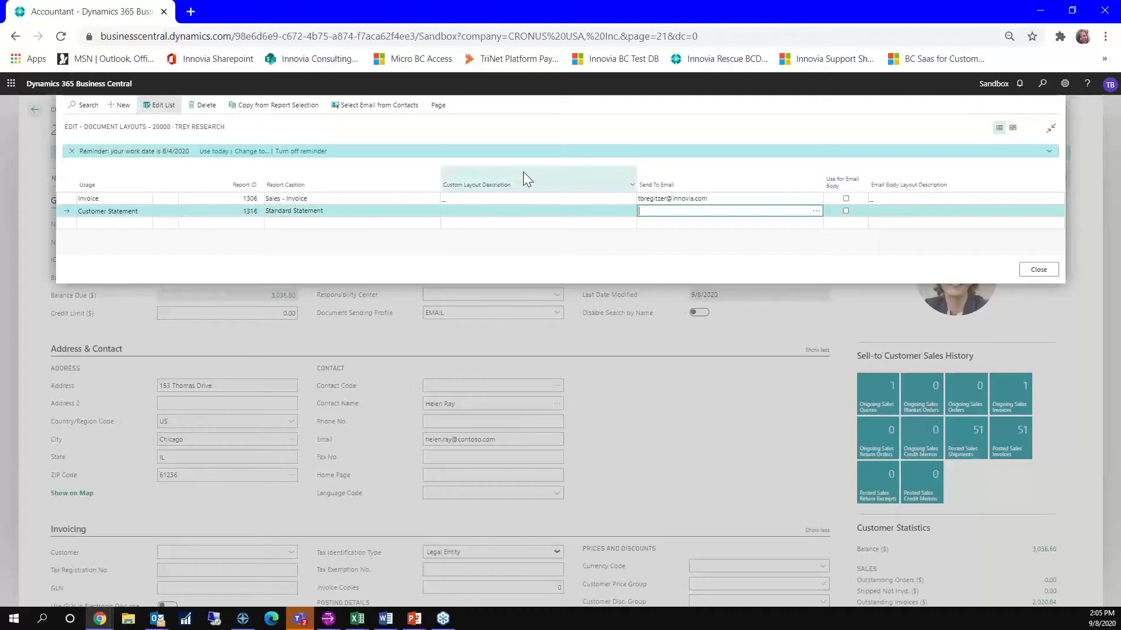
key(ctrl+v)
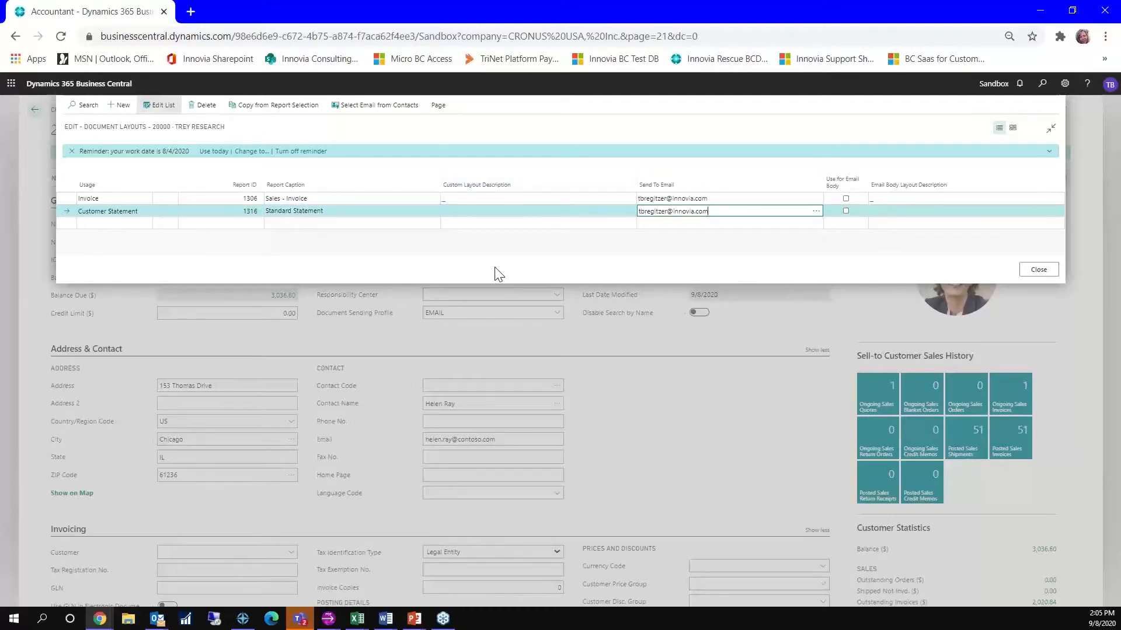
key(Tab)
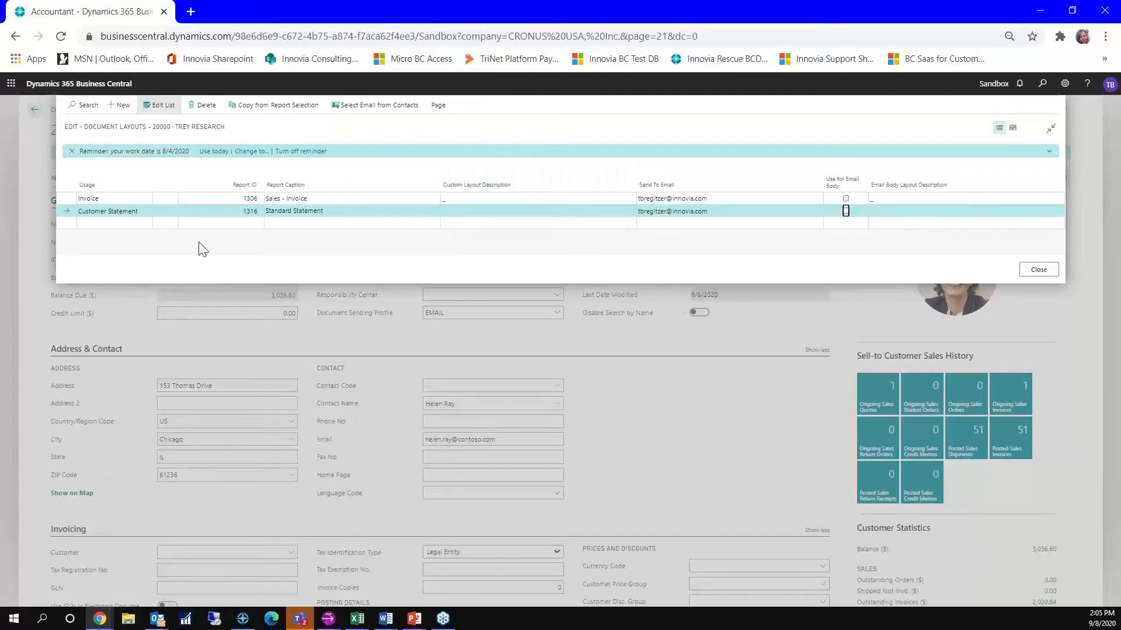
Review the usage options available on a new document layout line, and close the customer's document layouts
click(126, 223)
click(145, 224)
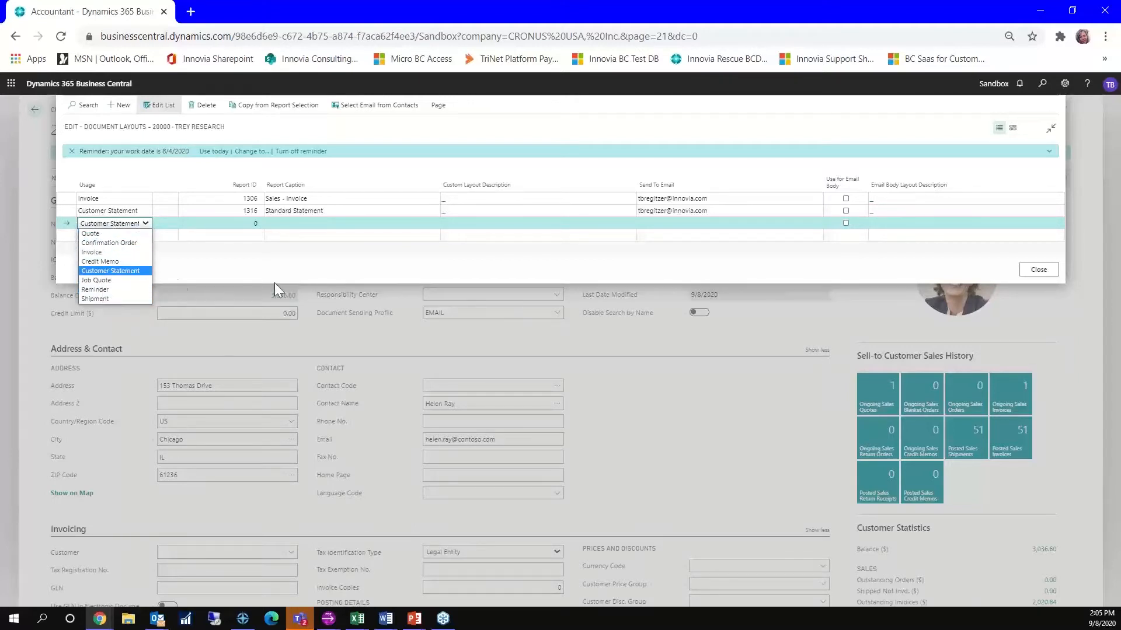
click(281, 269)
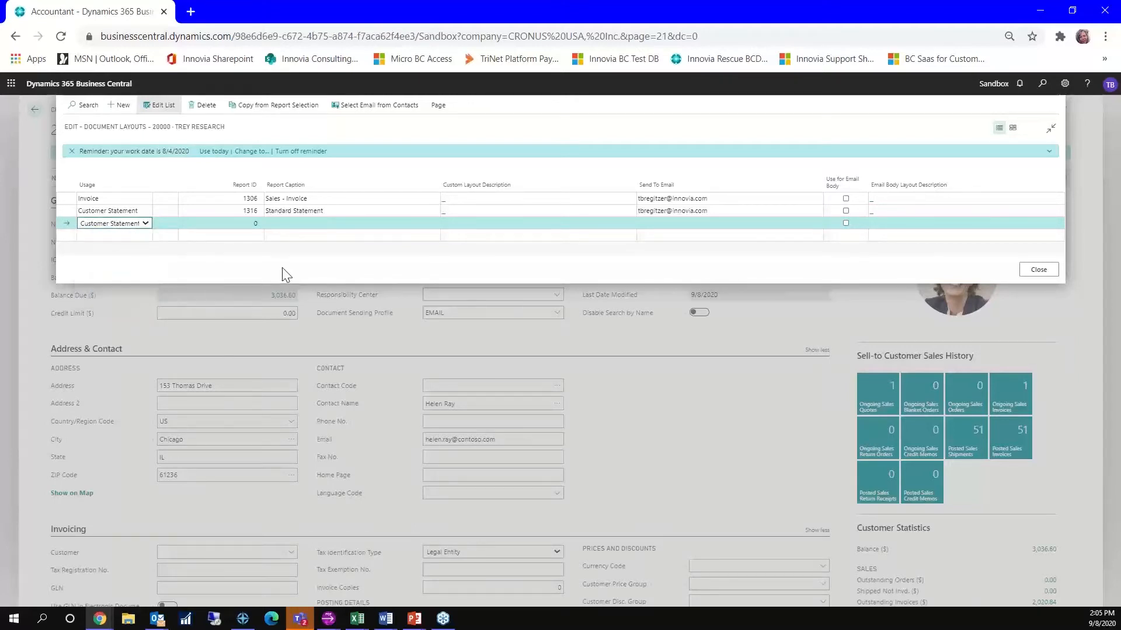
click(69, 211)
click(1035, 272)
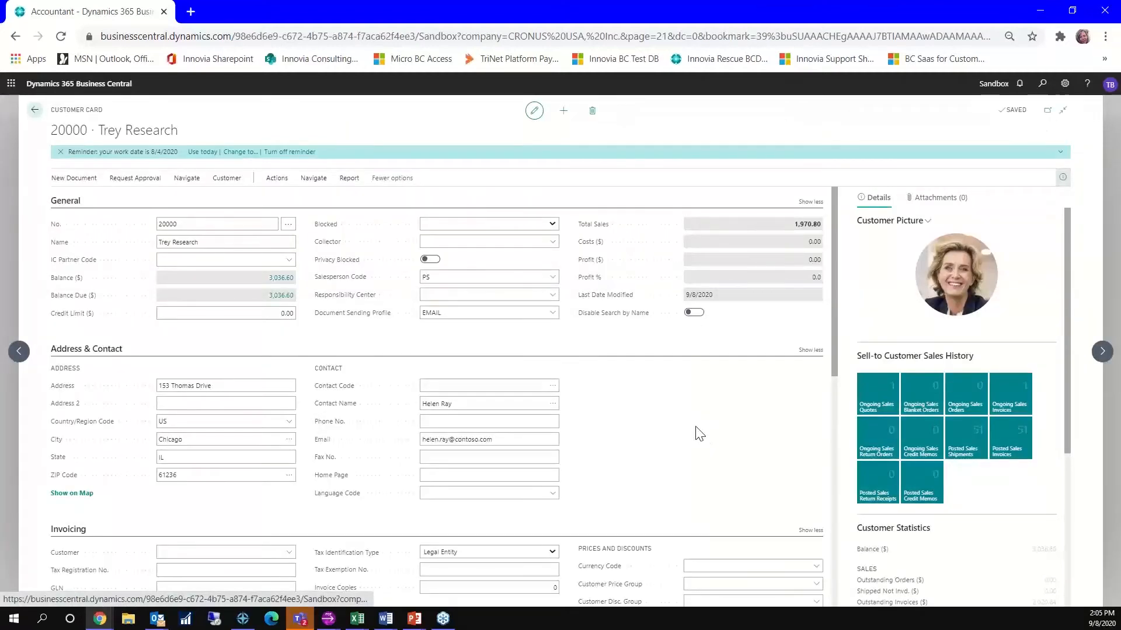
Leave the customer pages for the home page, search for "job queue" and open the Job Queue Entries list
click(35, 111)
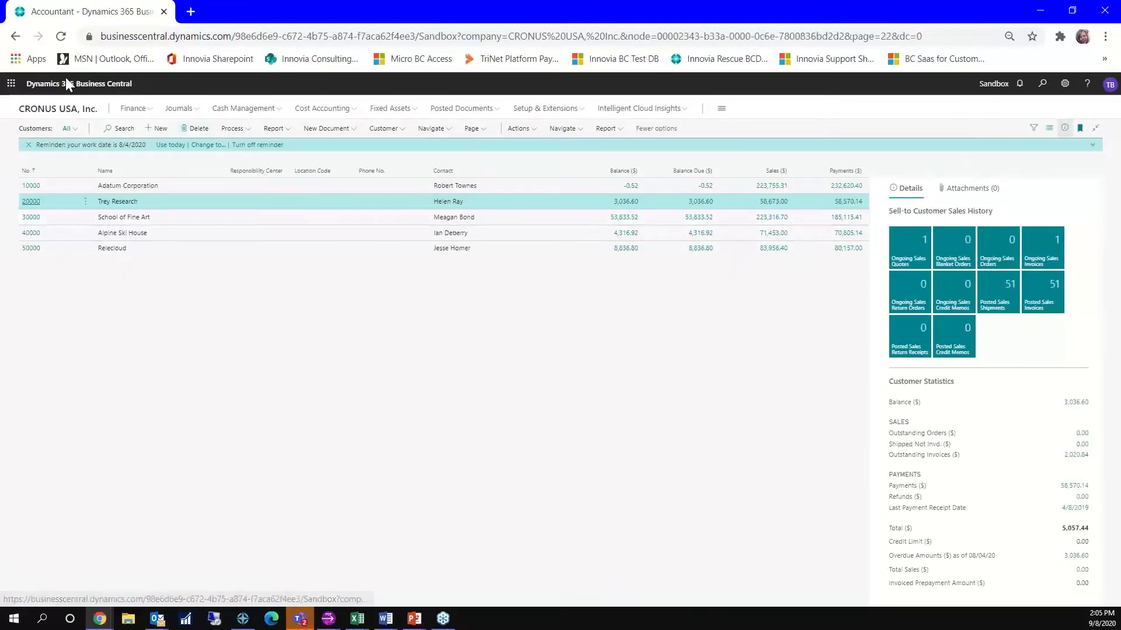
click(65, 112)
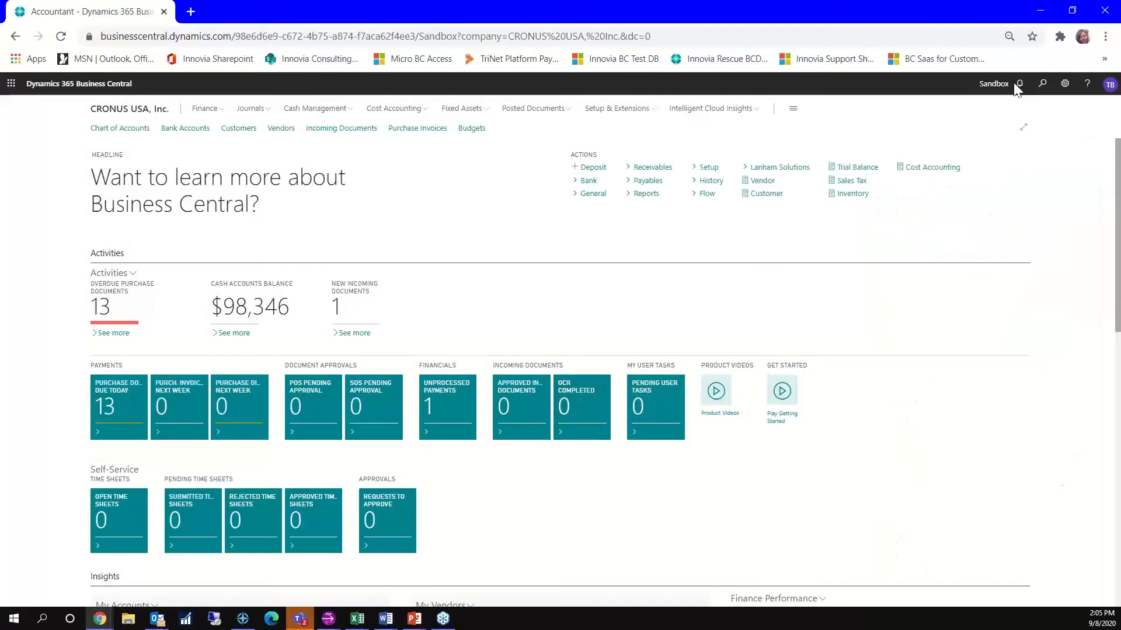
click(1043, 85)
text(job)
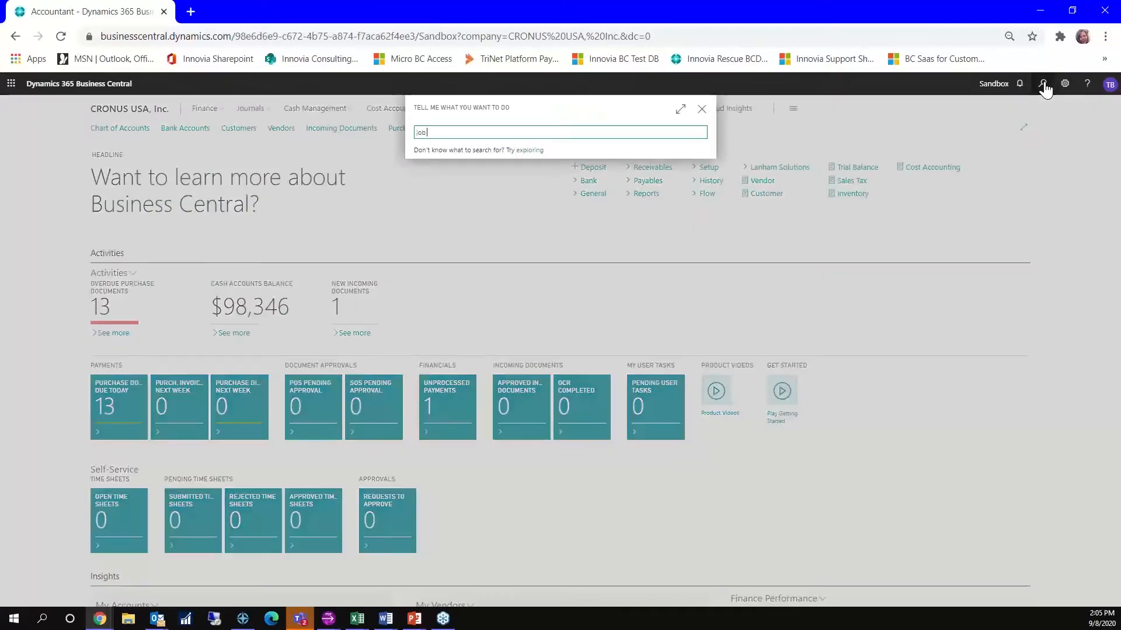
text( queue)
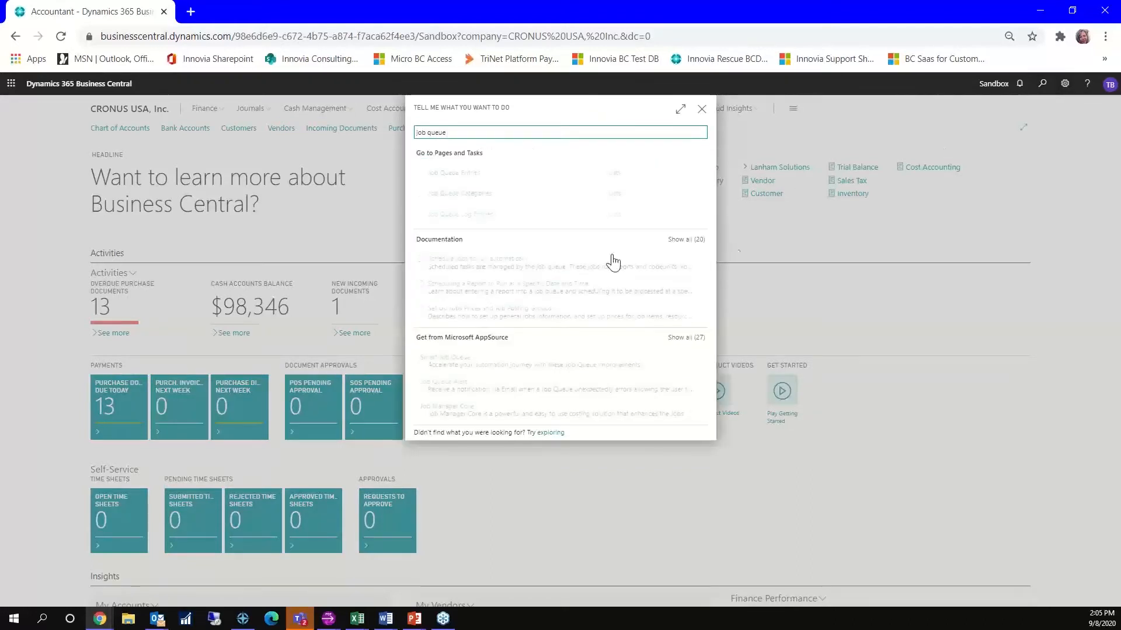
click(449, 174)
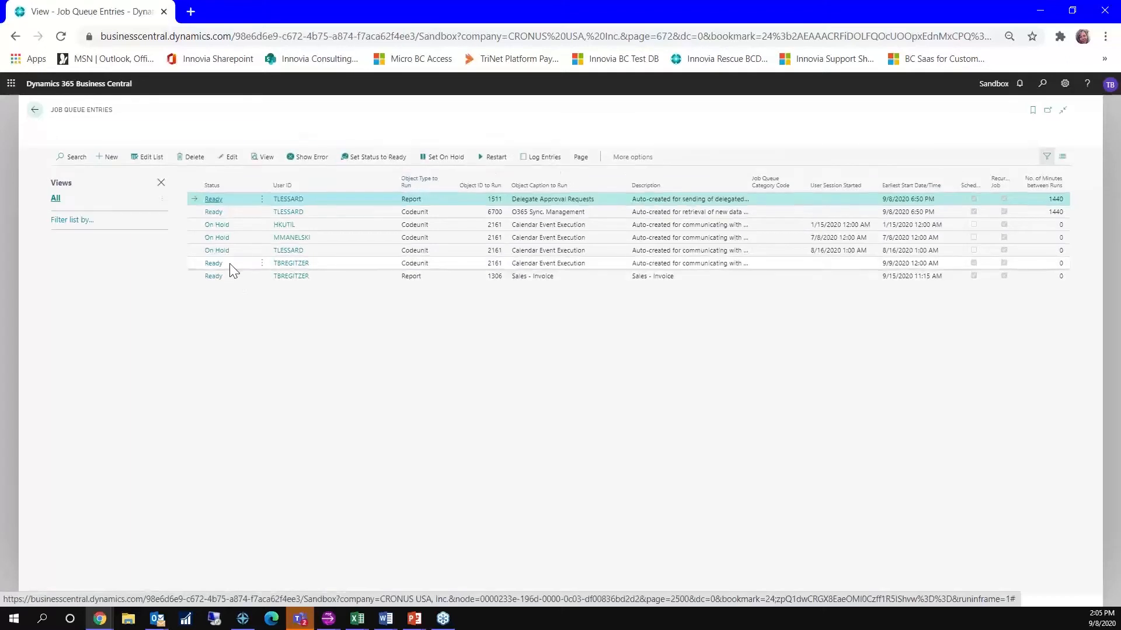
Examine the settings of the existing job queue entry for report 1306 Sales - Invoice in a separate window, and close it
click(227, 266)
click(239, 277)
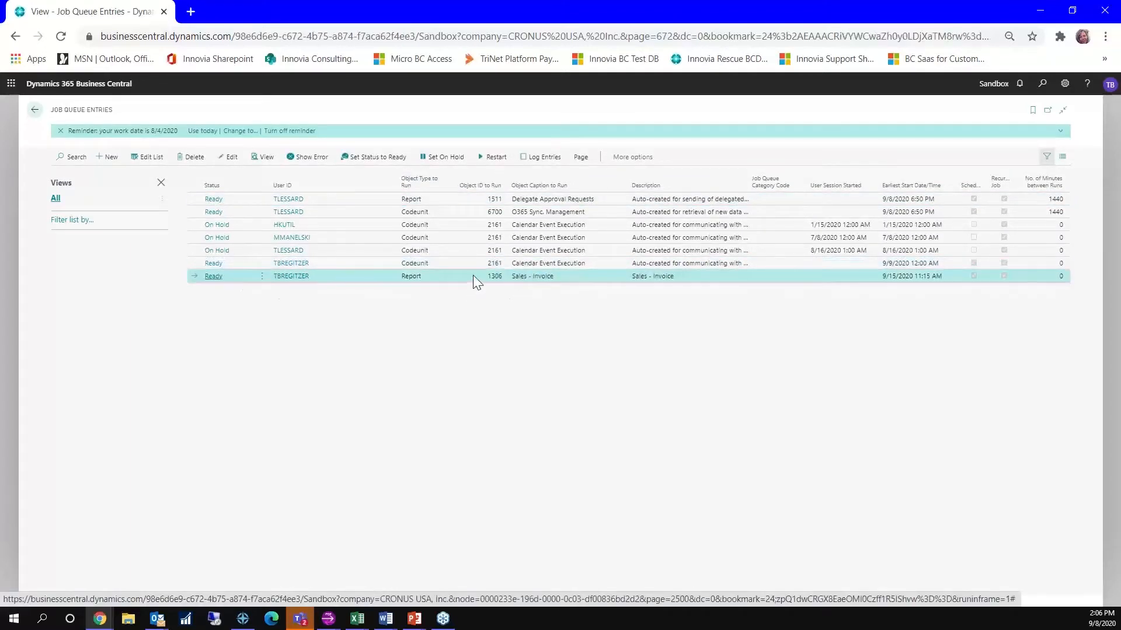
click(231, 161)
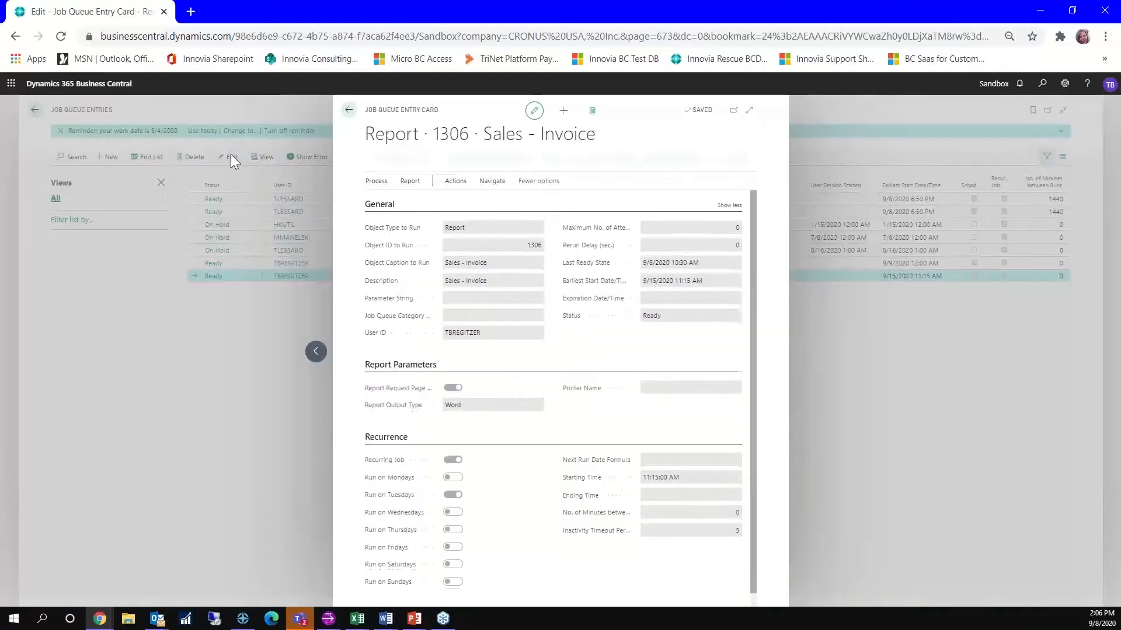
click(733, 111)
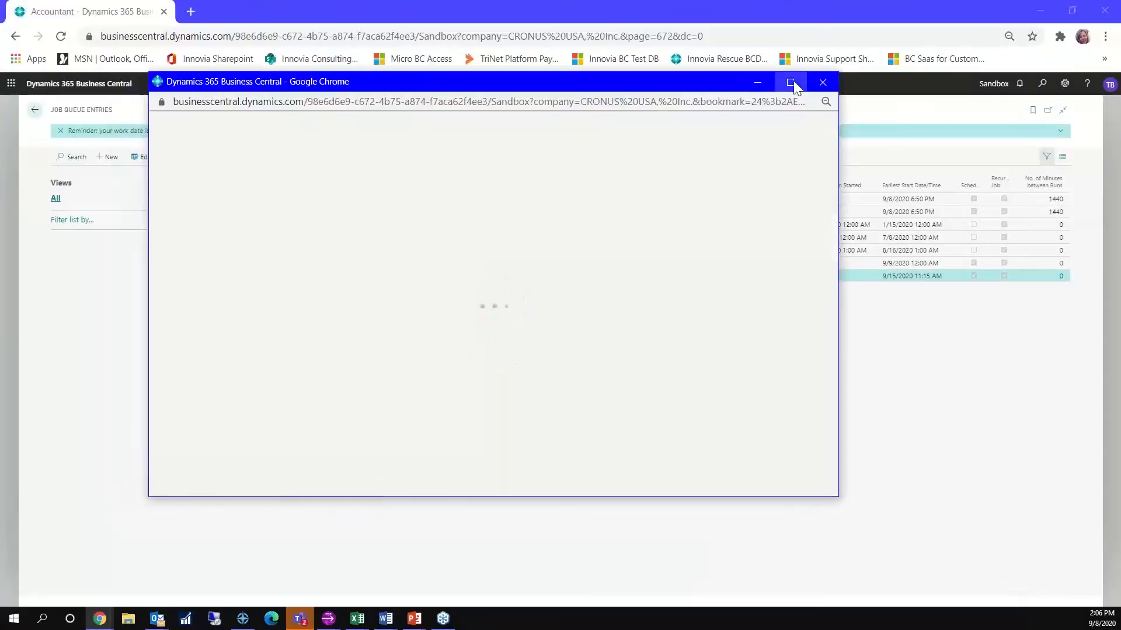
click(791, 82)
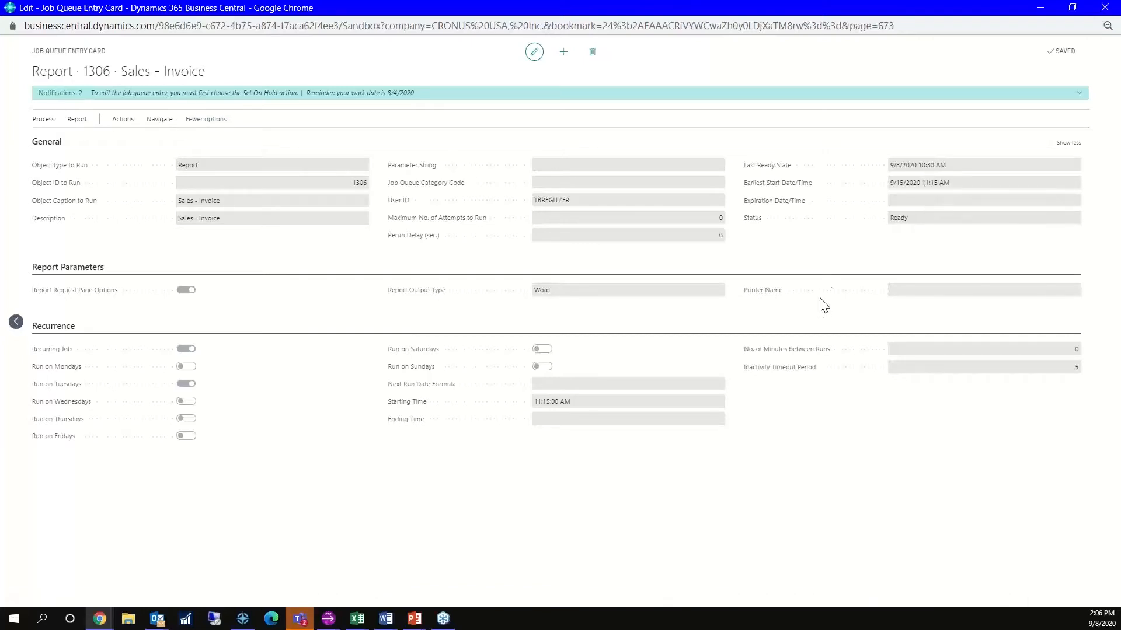
click(1101, 11)
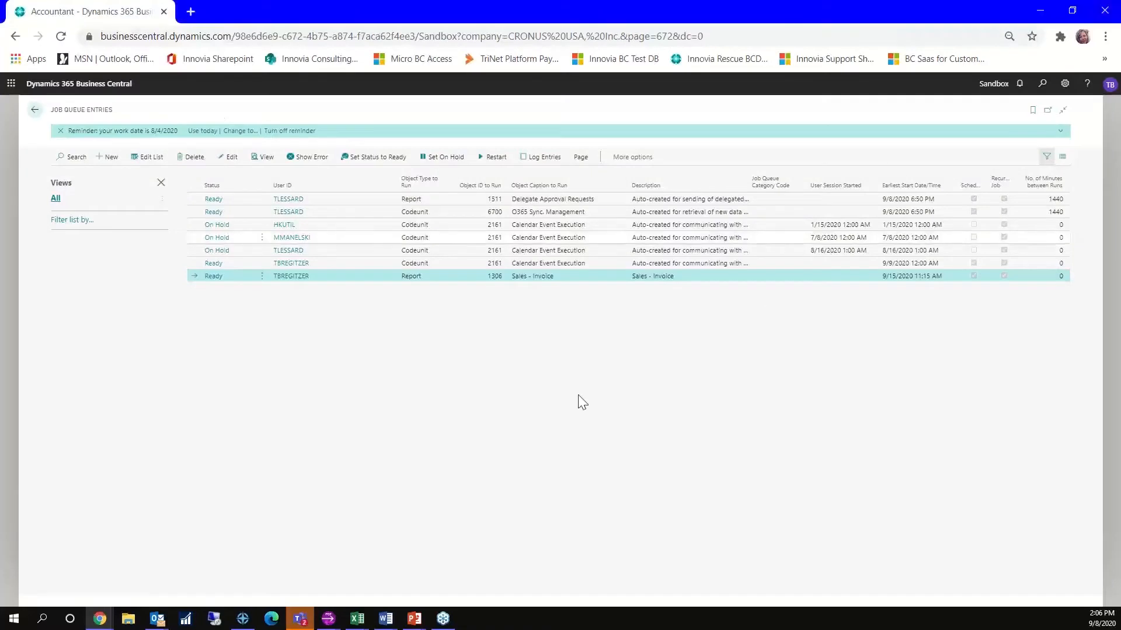
Create a job queue entry that runs the report with object ID 1316
click(107, 157)
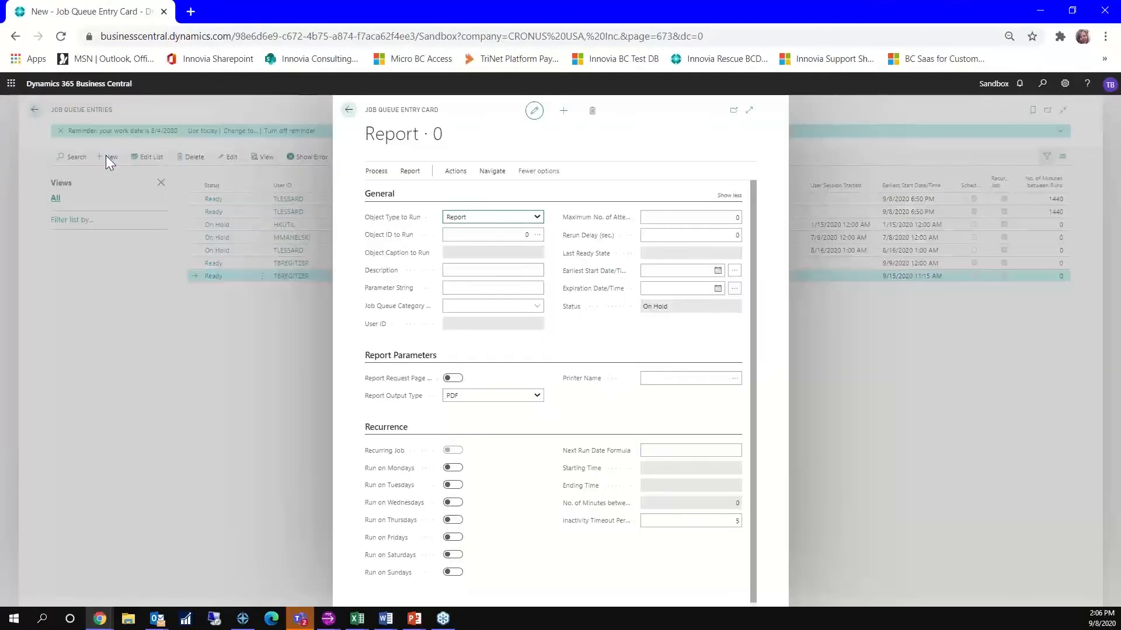
click(510, 248)
text(13)
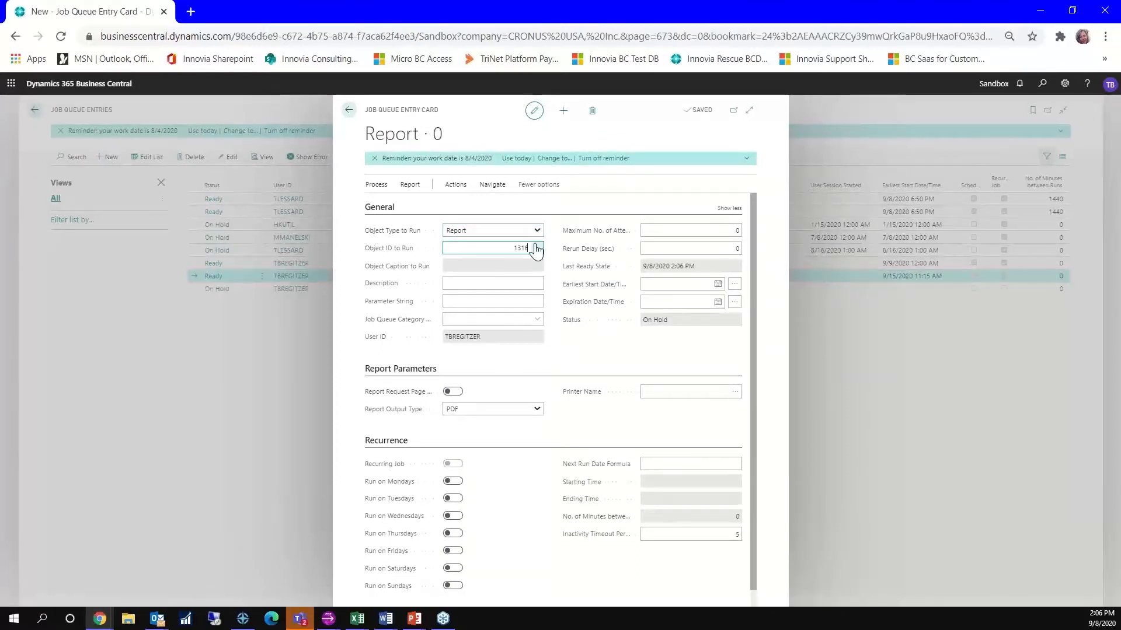
text(16)
key(Tab)
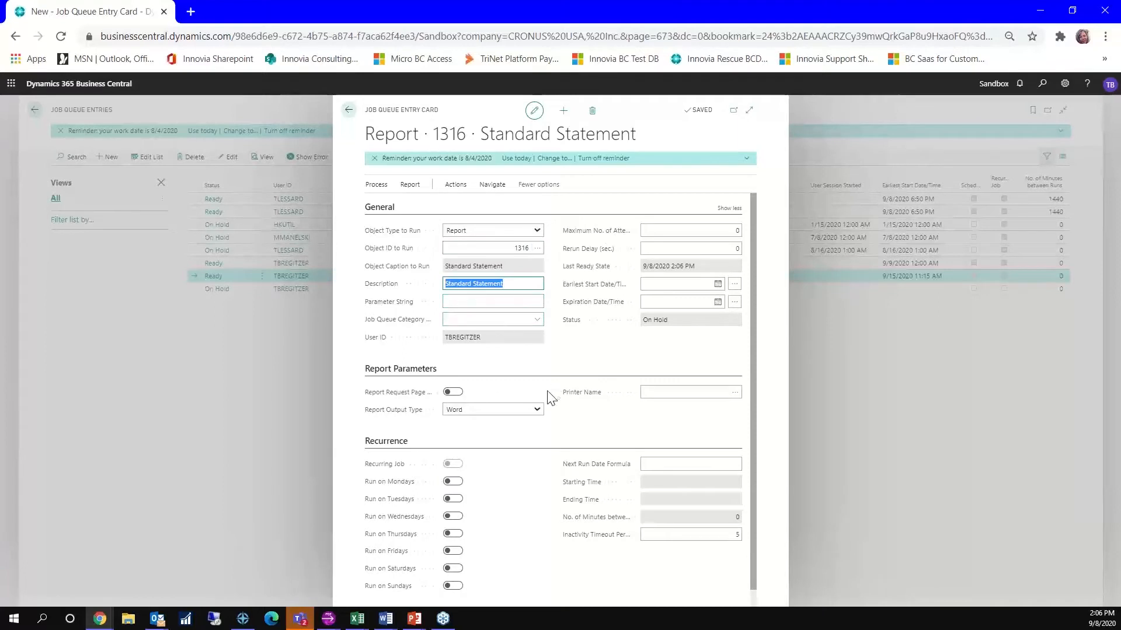
Enable the report request page options and set the statement's start date to 1/1/2019 and end date to 8/31/2020
click(454, 392)
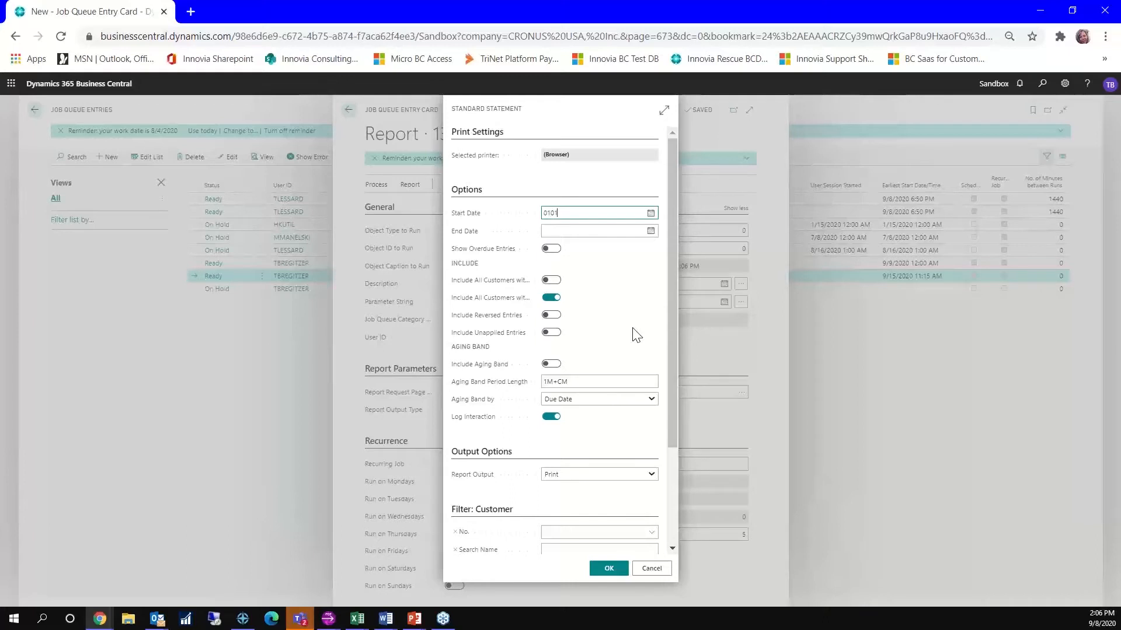
text(9)
key(Tab)
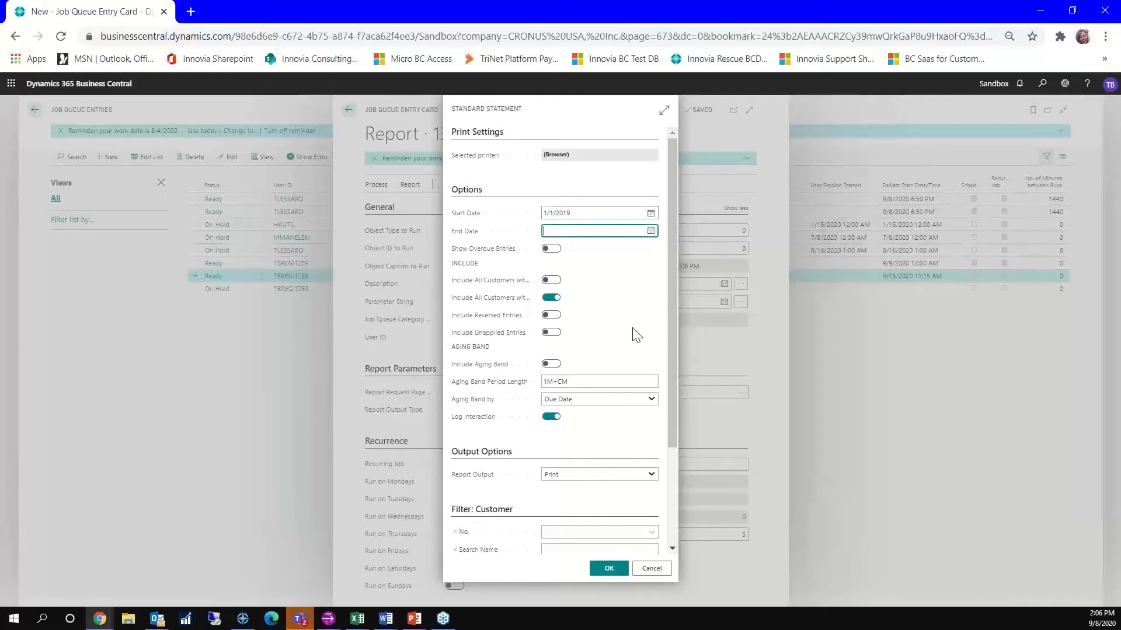
text(083120)
key(Tab)
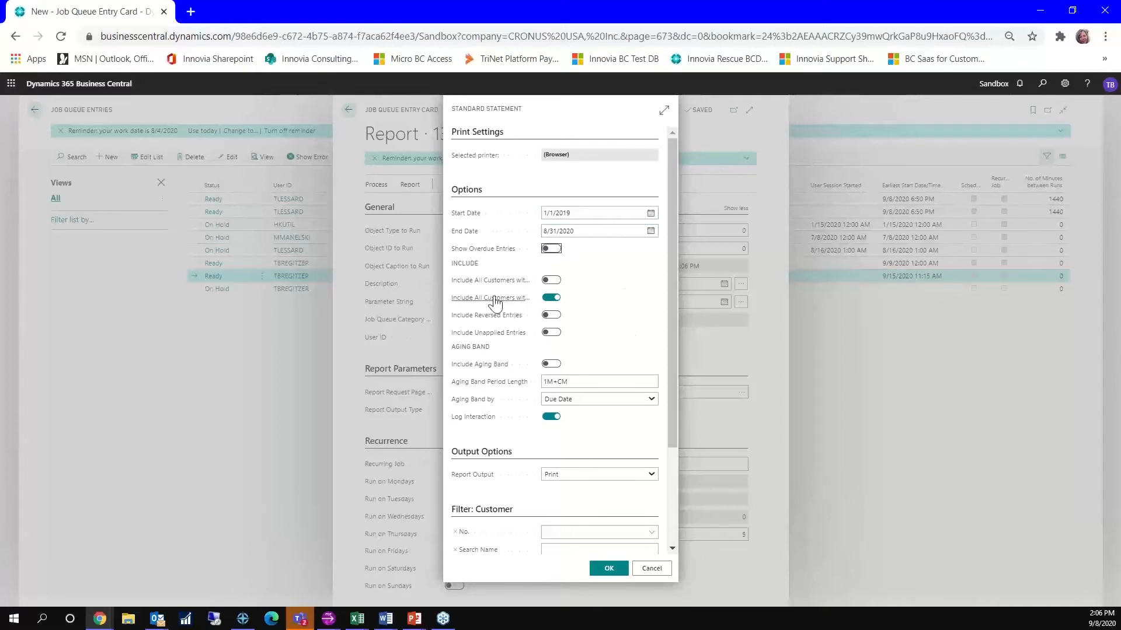
Set the statement's report output to Email
mouse_move(494, 302)
drag(671, 258, 672, 362)
click(651, 342)
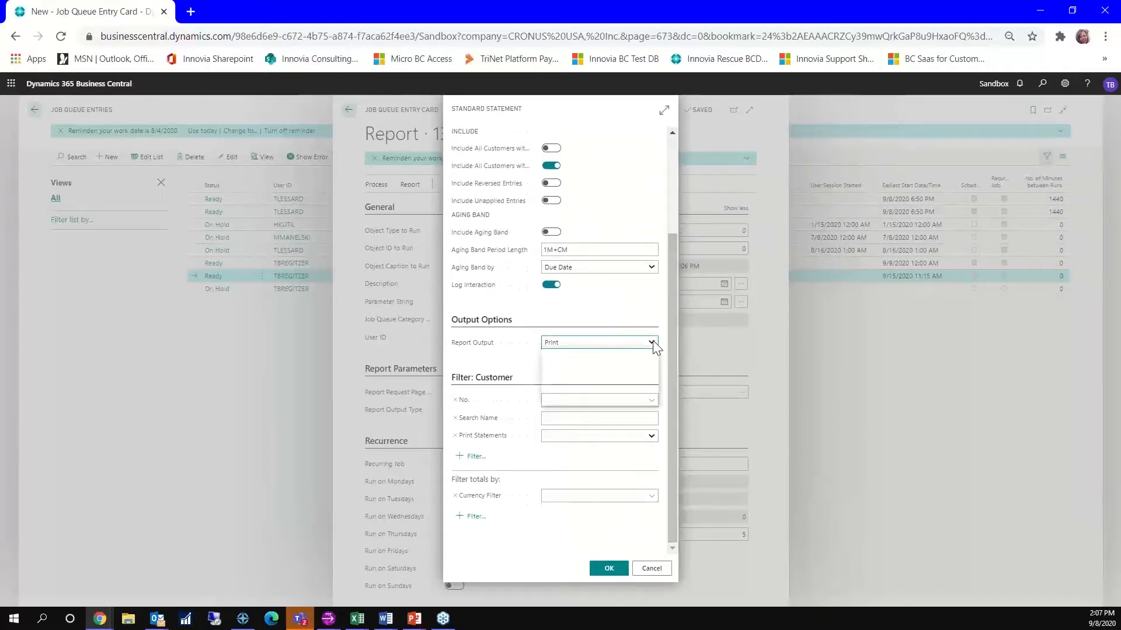
click(576, 390)
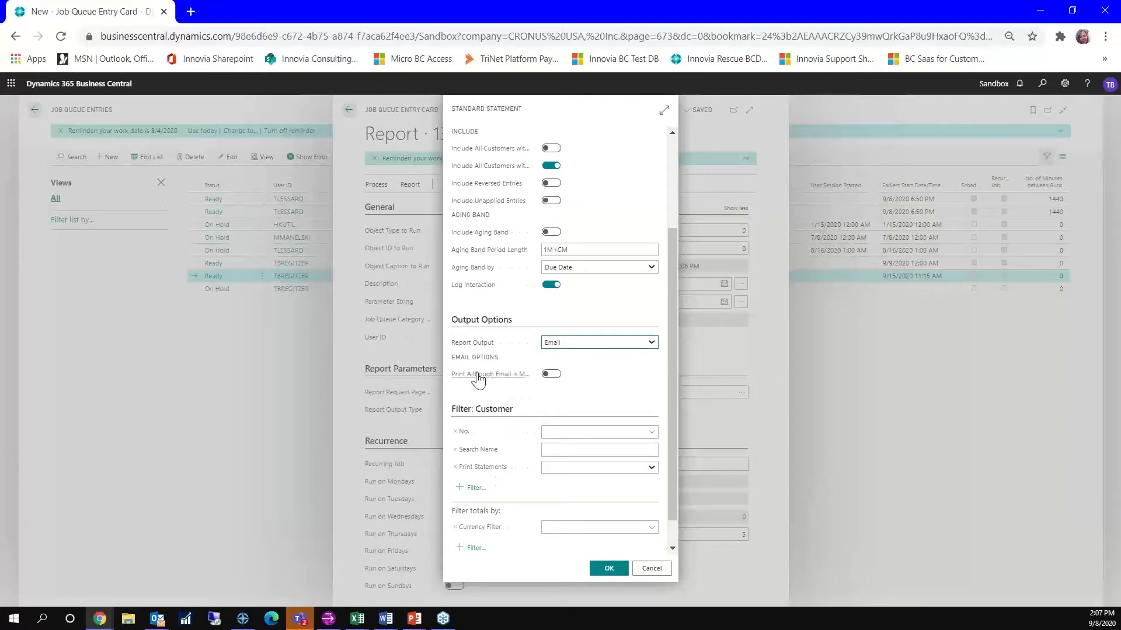
mouse_move(478, 379)
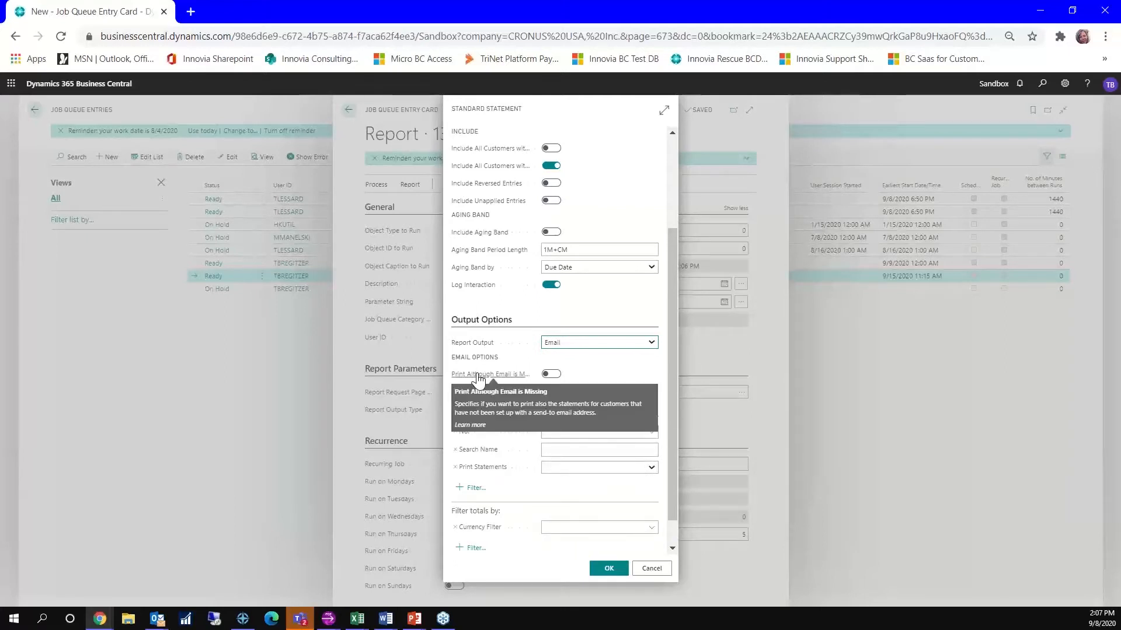
Review the option for printing when an email is missing and the customer filters, and confirm the statement's report options
click(553, 375)
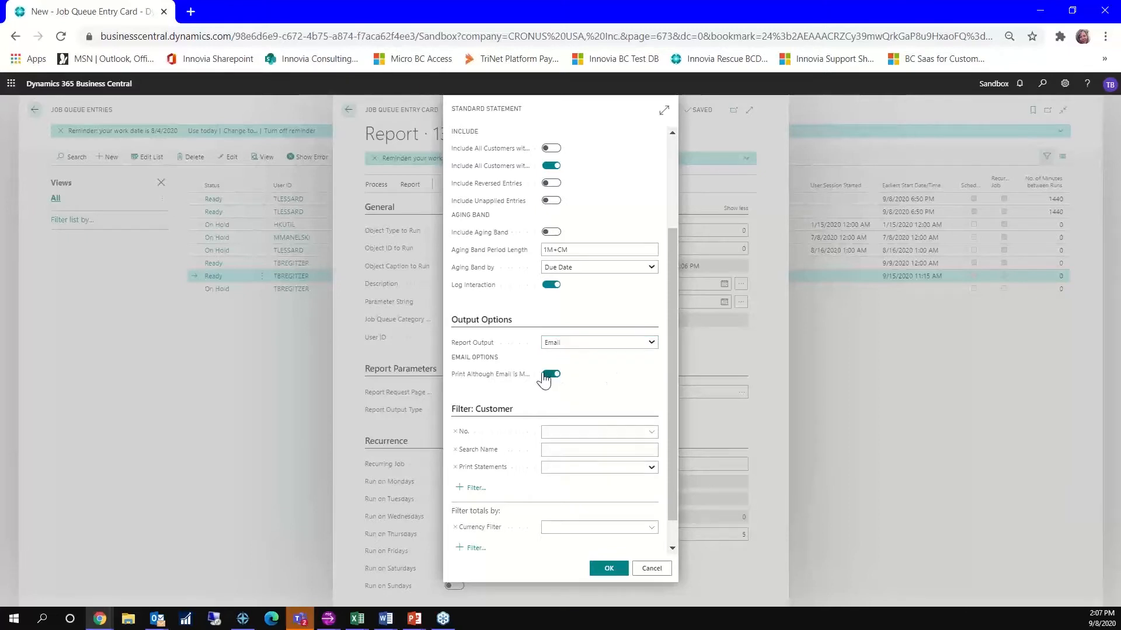
click(546, 376)
click(651, 432)
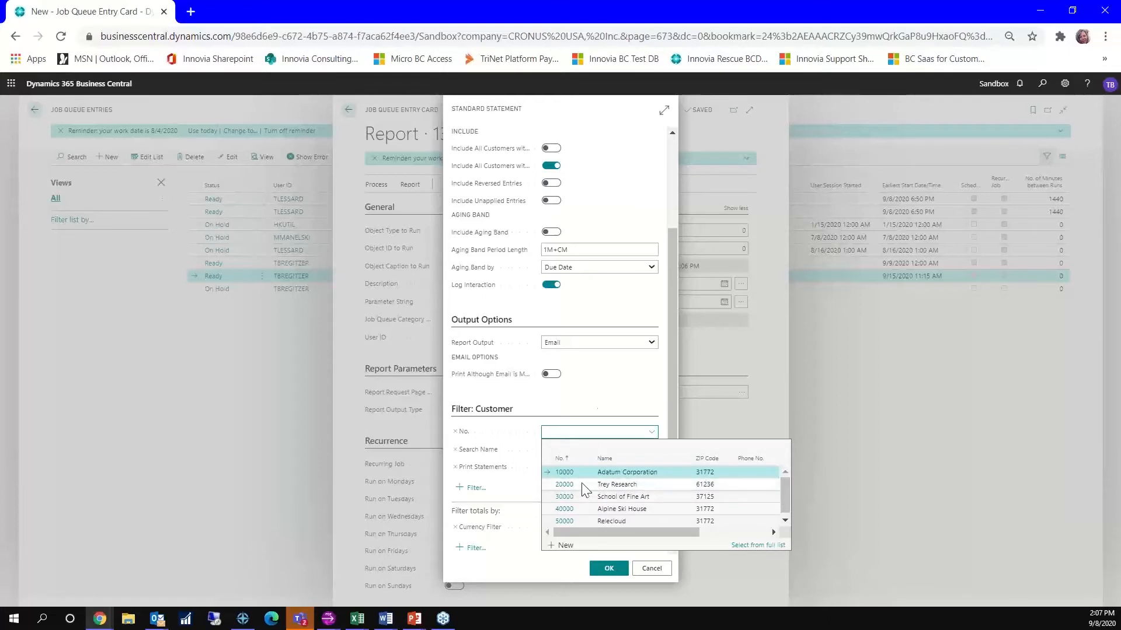
click(587, 390)
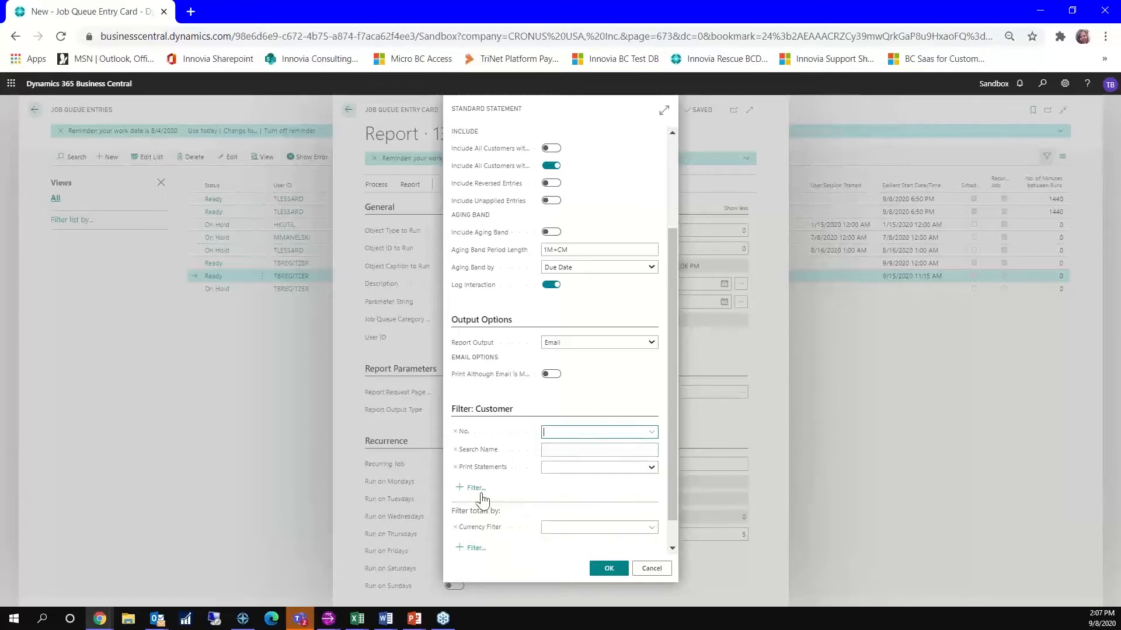
scroll(679, 511, down, 2)
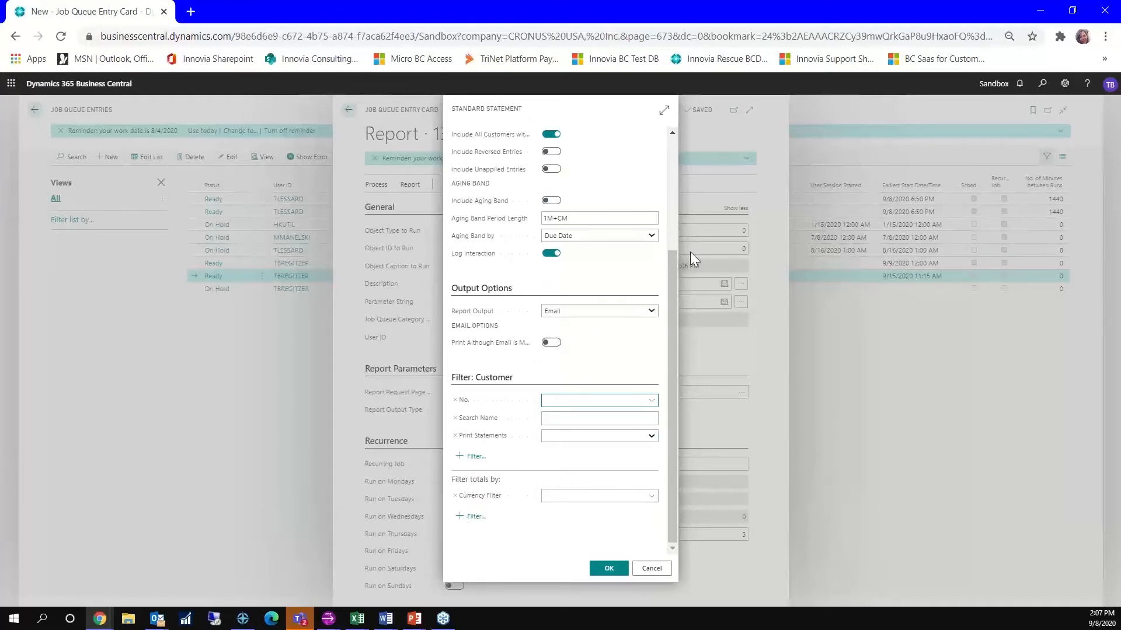
scroll(670, 149, up, 5)
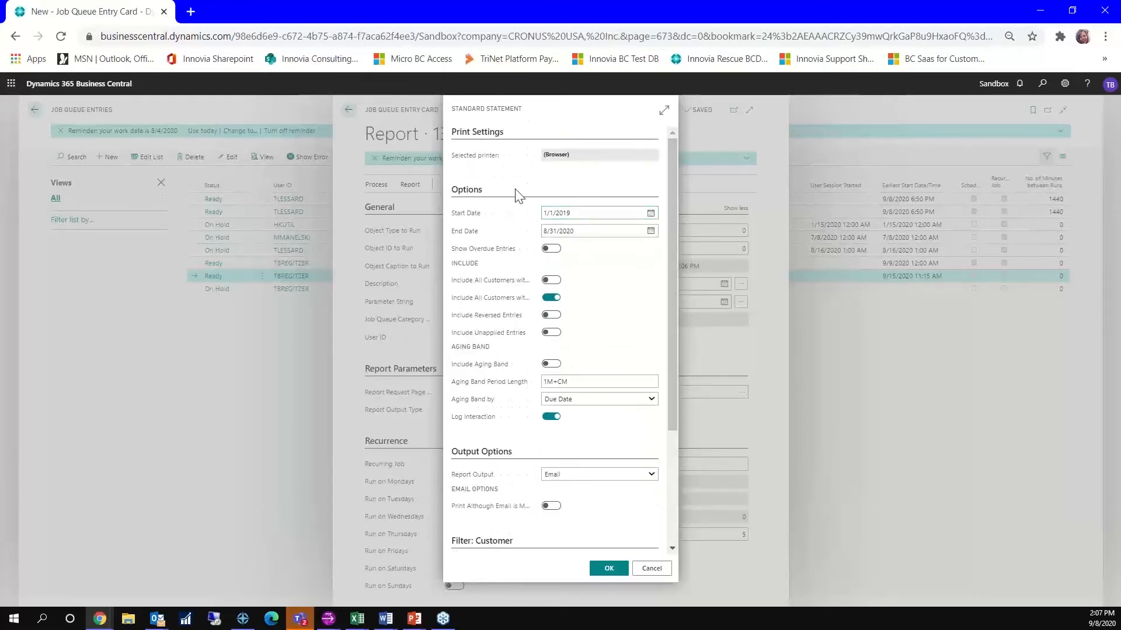
click(608, 570)
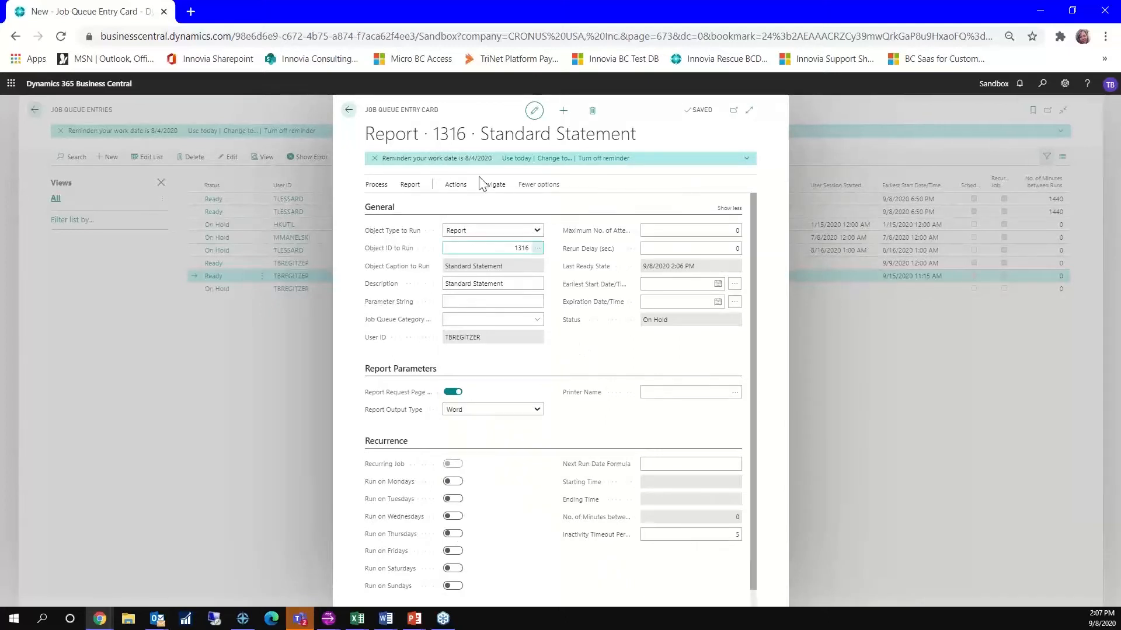
Reopen the Standard Statement's report request page and set the end date to 9/30/2020
click(407, 187)
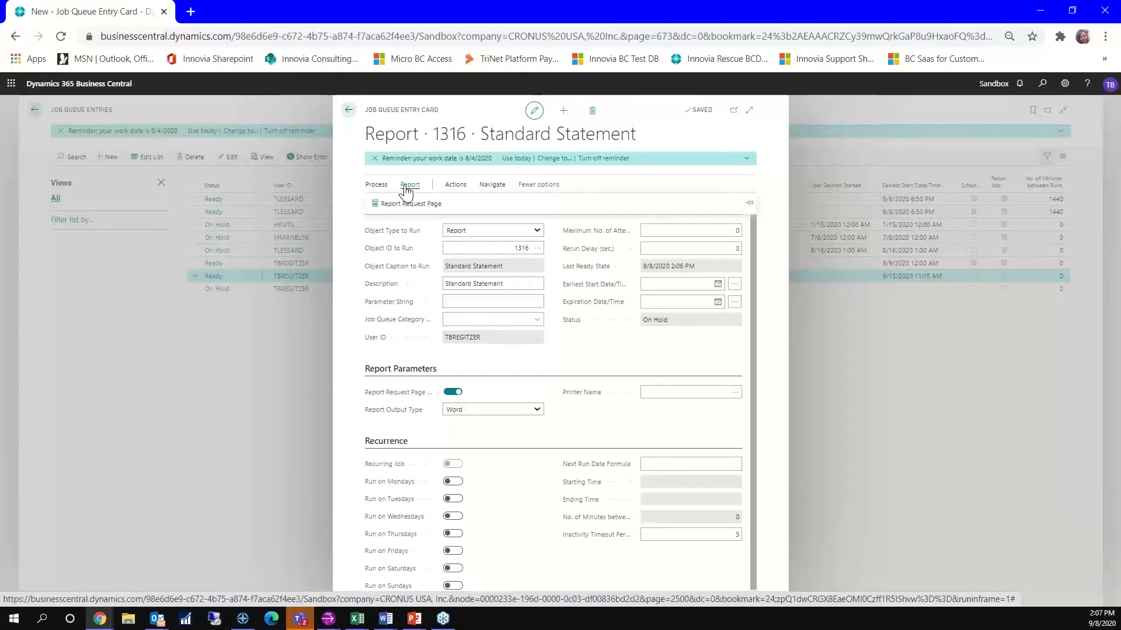
click(408, 204)
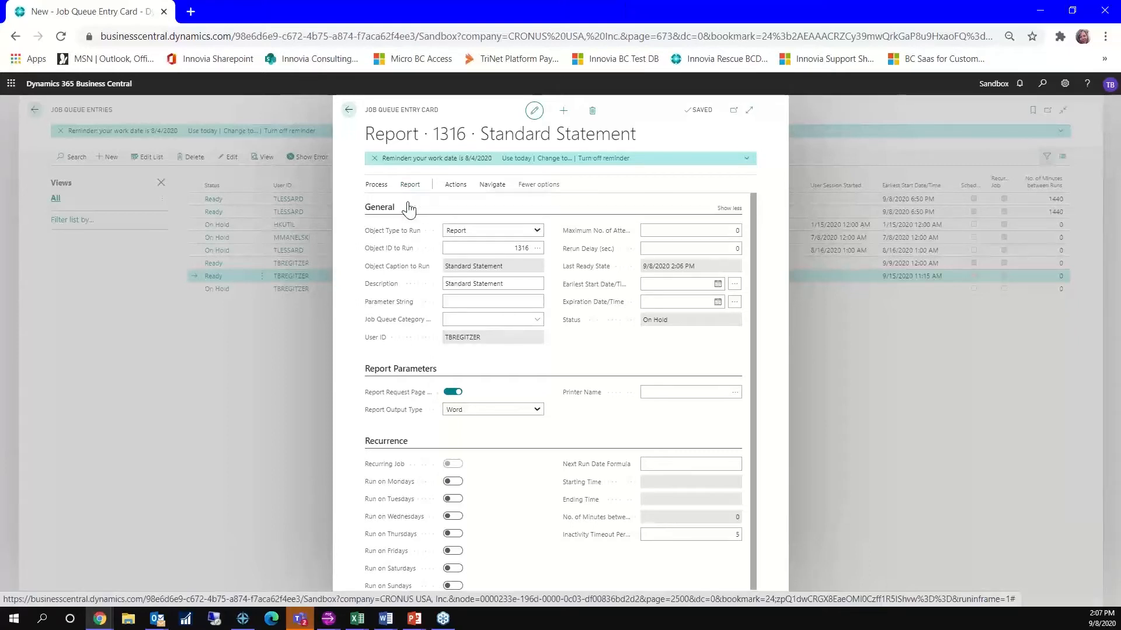
drag(589, 231, 468, 209)
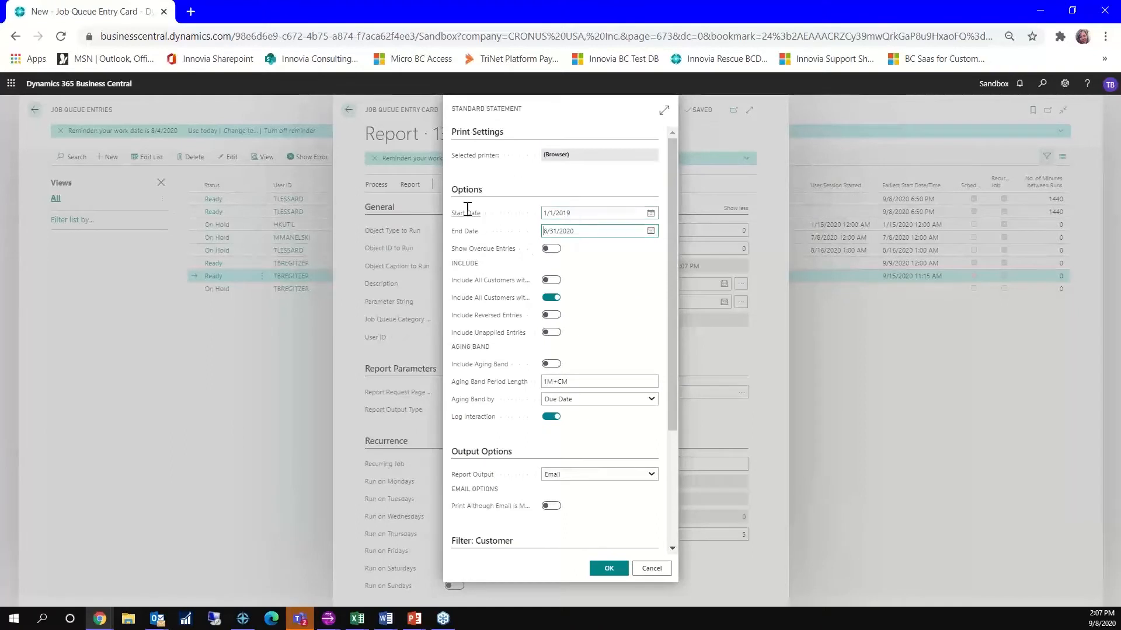
drag(595, 238, 495, 233)
click(649, 231)
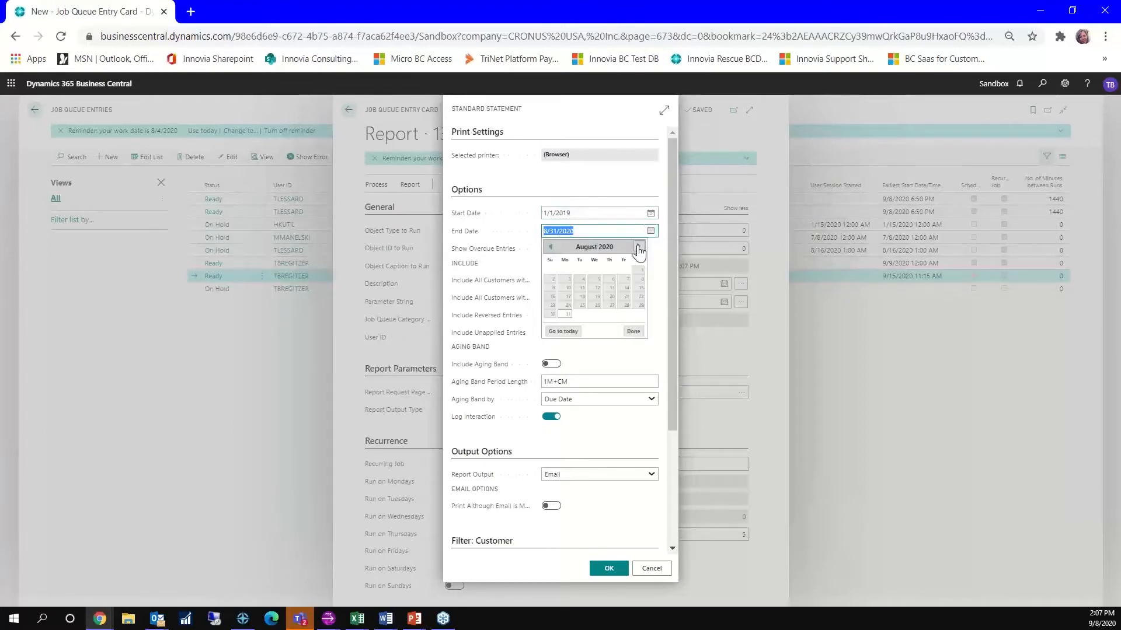
click(637, 248)
click(596, 305)
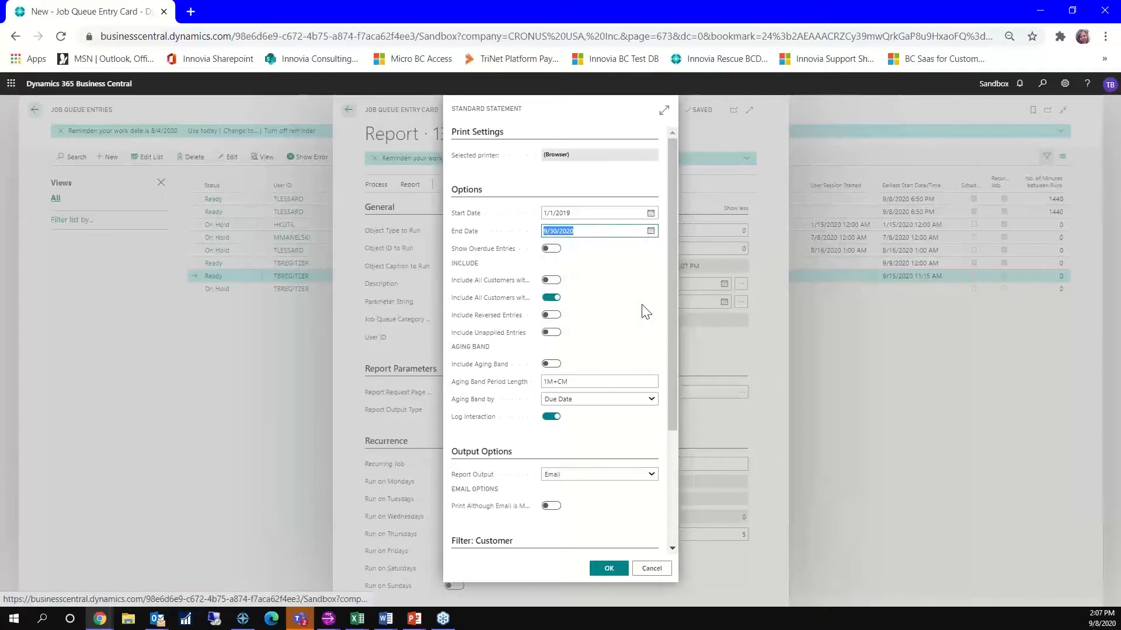
Set the statement's end date back to 8/31/2020 and confirm the report options
click(651, 232)
click(548, 248)
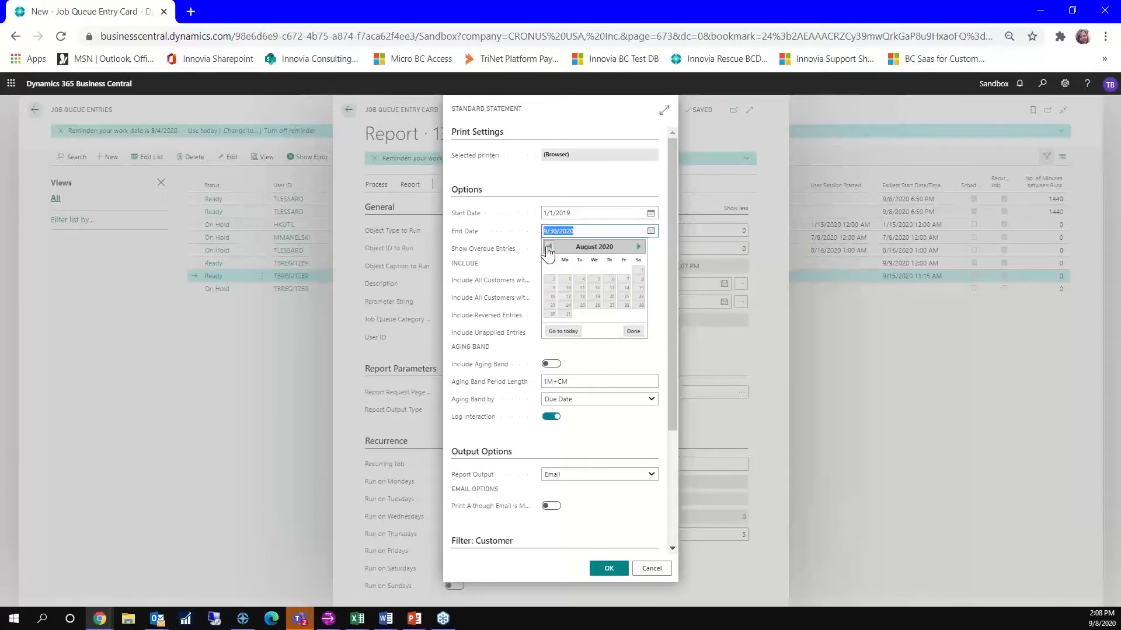
click(568, 314)
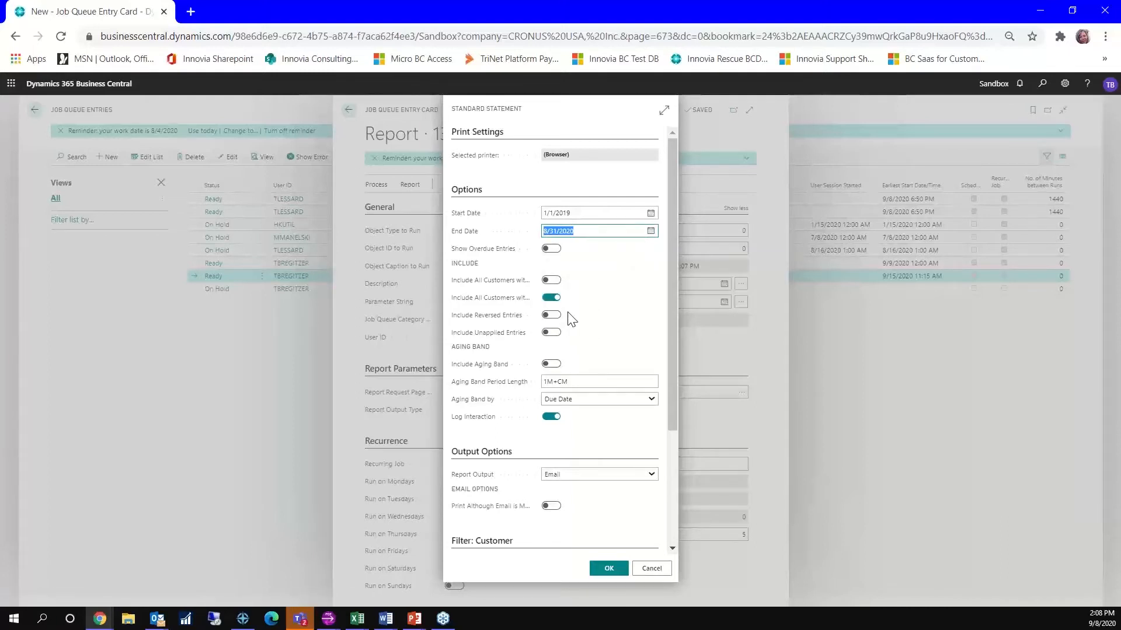
click(610, 278)
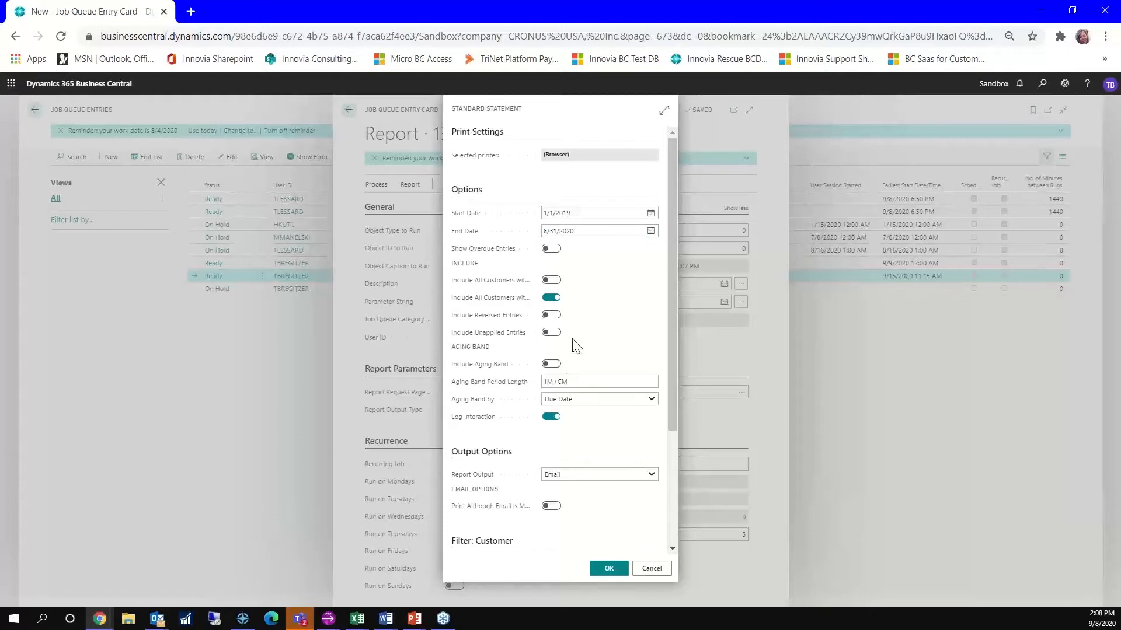
click(610, 573)
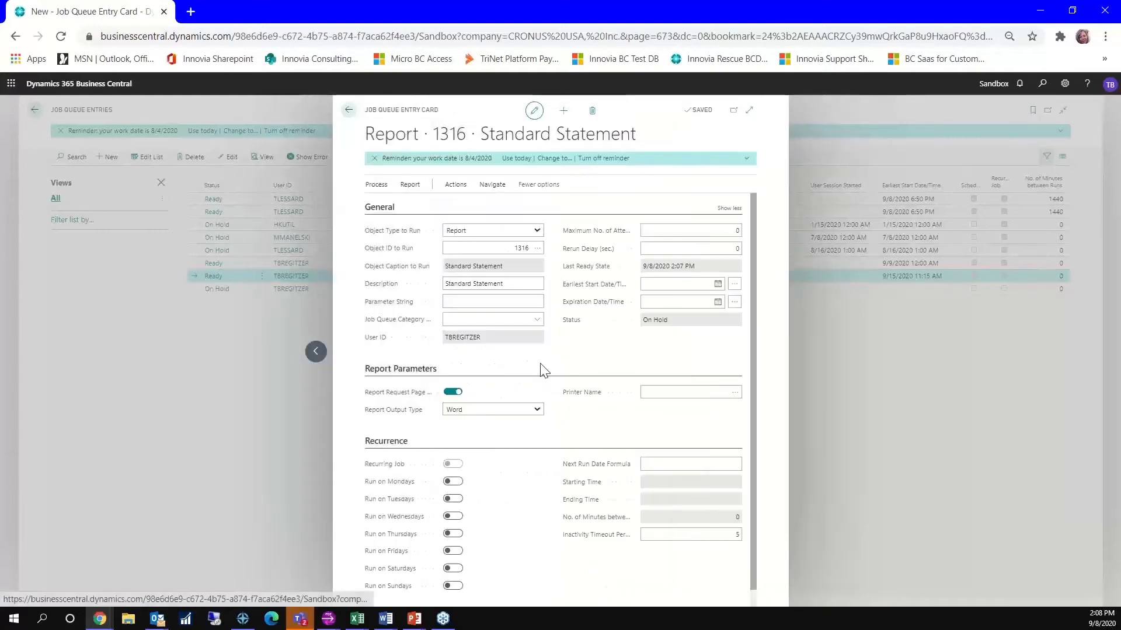
Set the job queue entry's report output type to PDF
scroll(548, 368, down, 1)
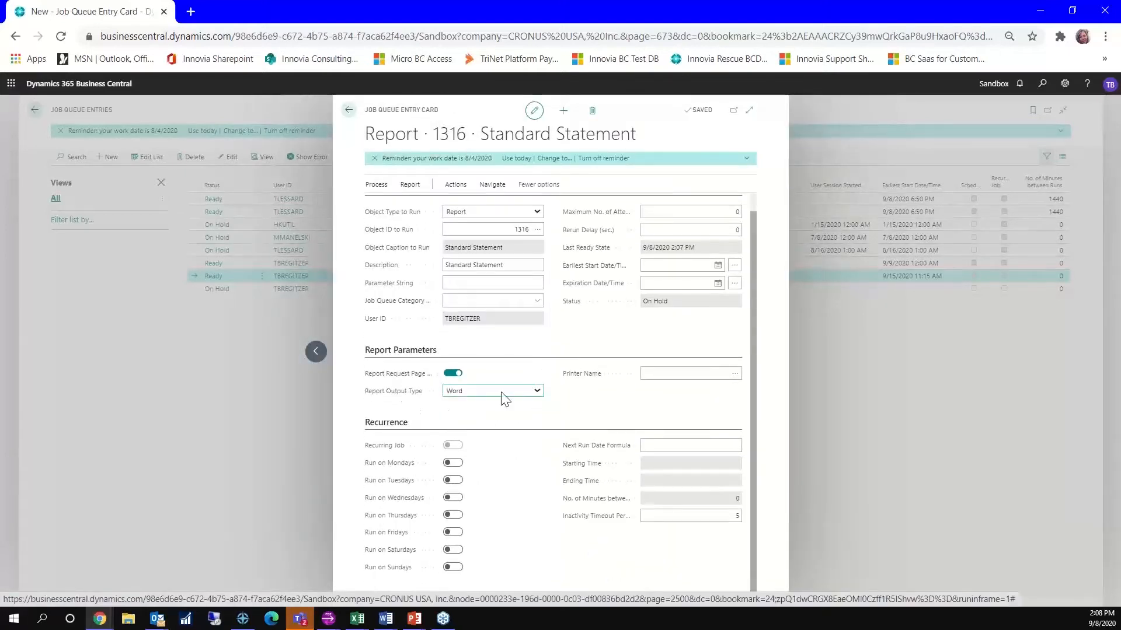
click(541, 395)
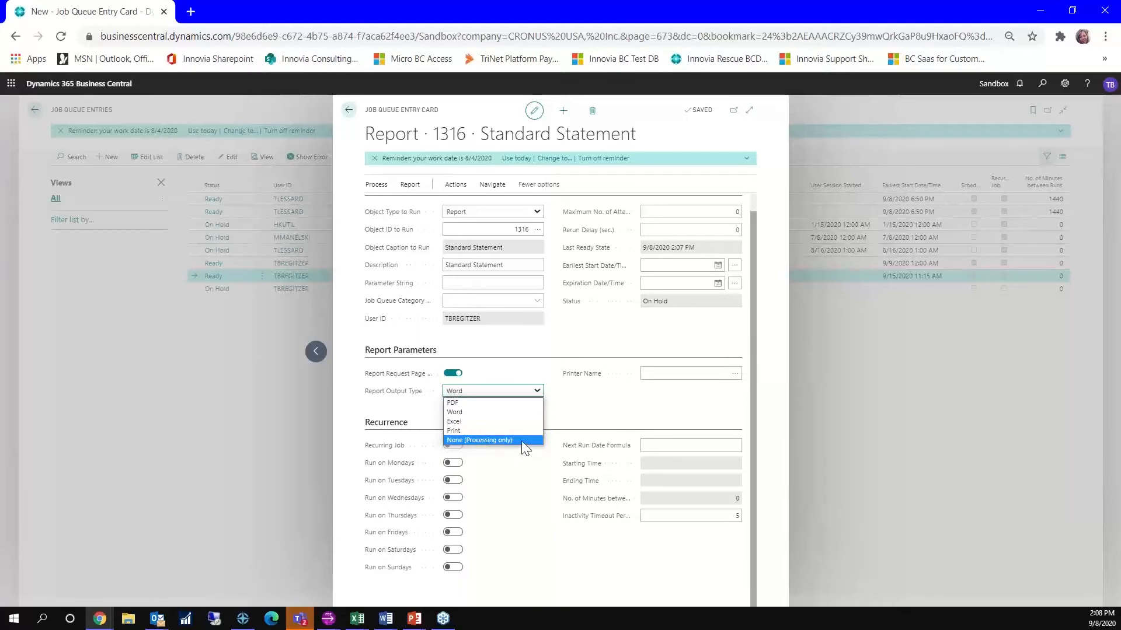
click(469, 402)
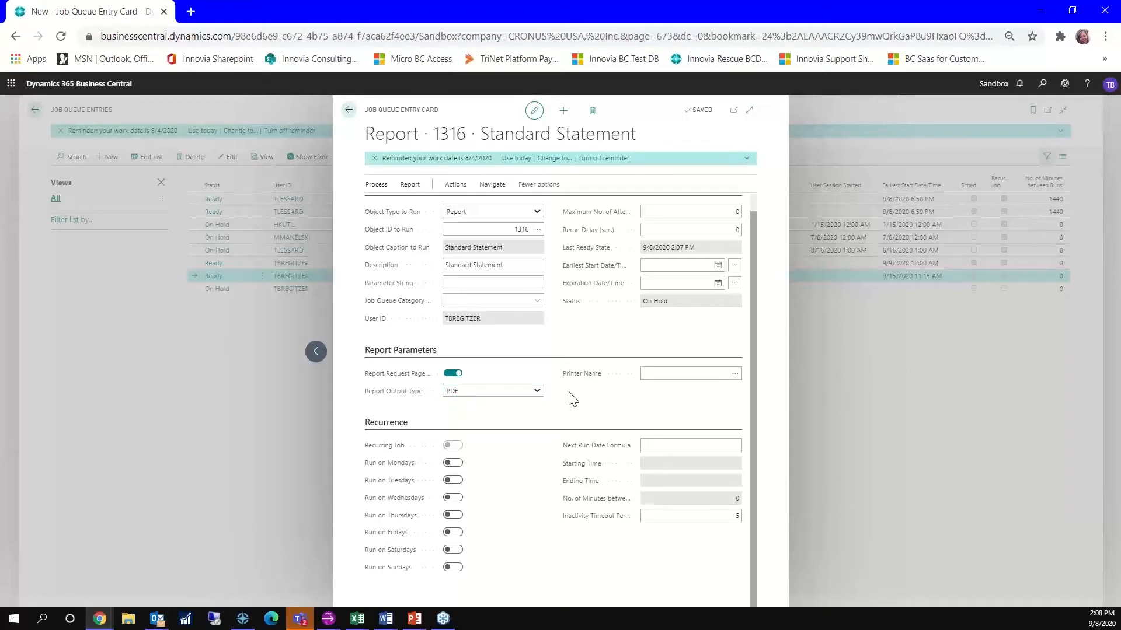
Turn on the Friday run for the job and enter 30D as its next run date formula
click(458, 536)
click(663, 447)
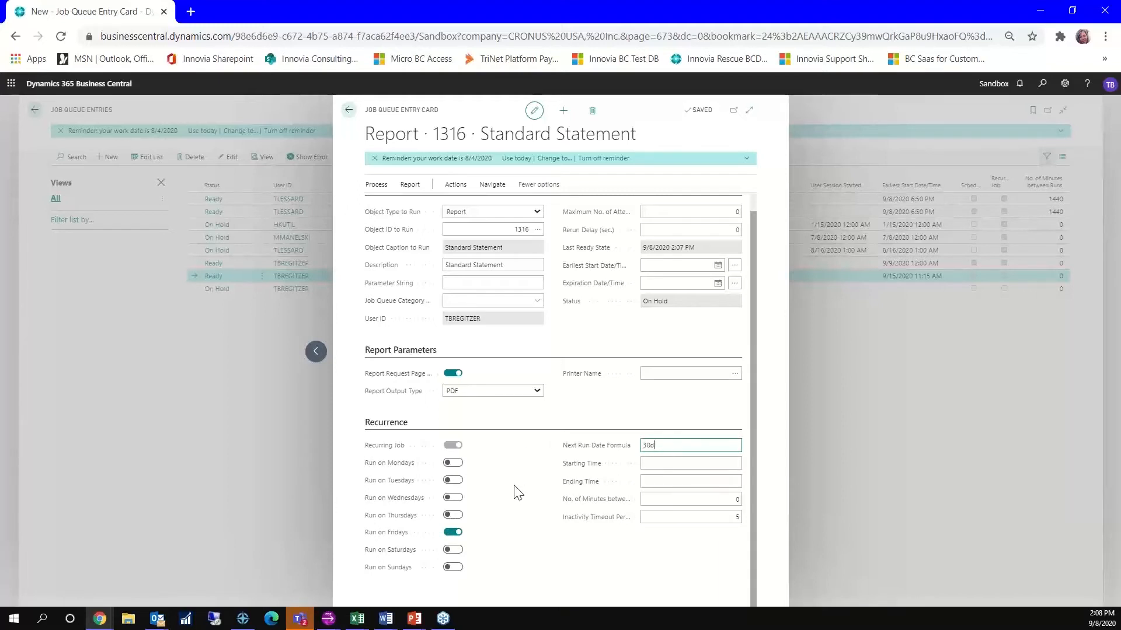
key(Tab)
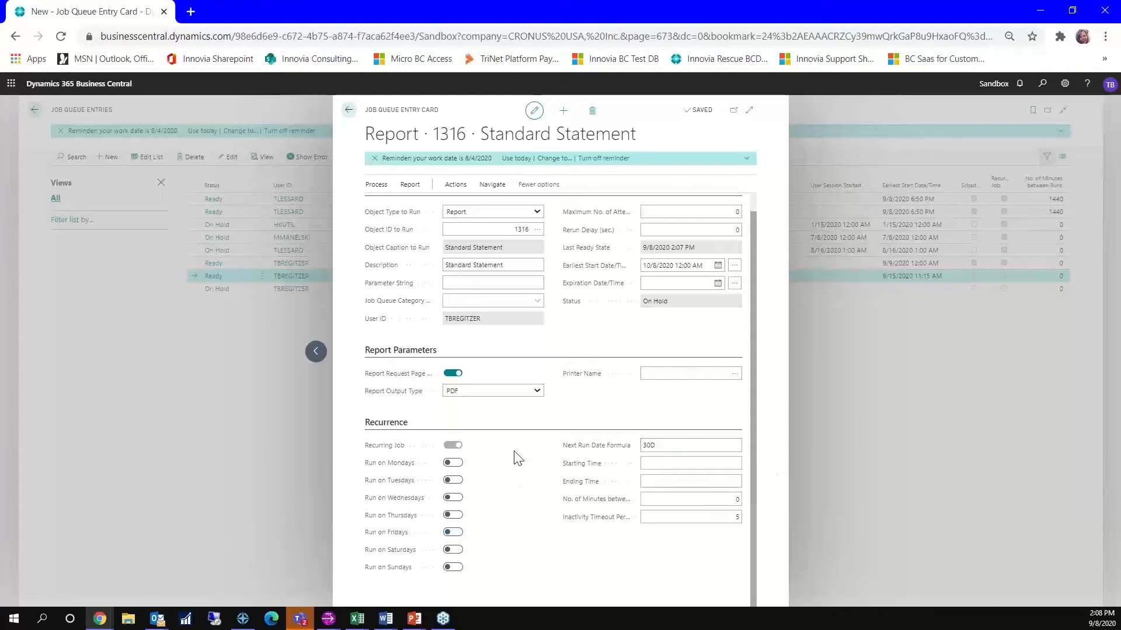
Set the recurring job's starting time to the current time, 2:08:43 PM
click(672, 465)
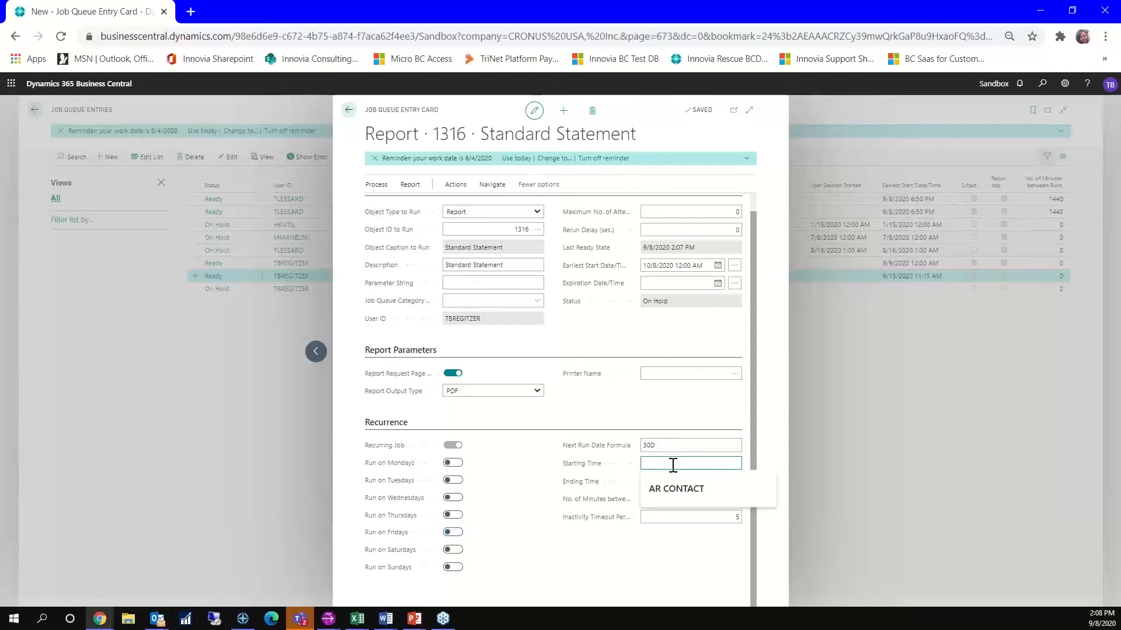
text(t)
key(Tab)
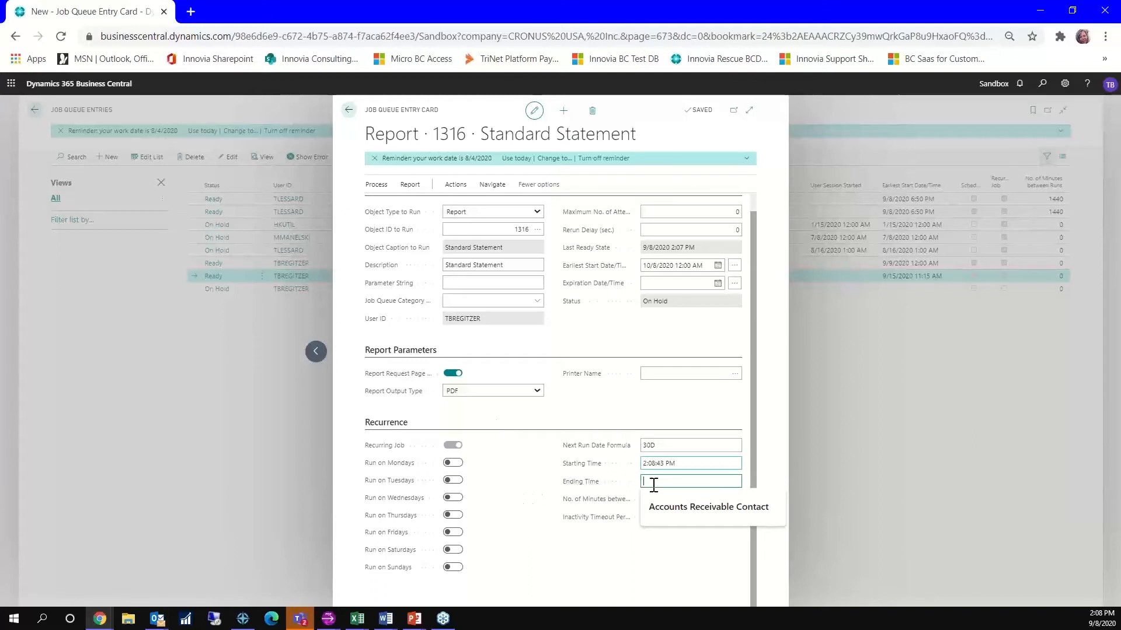
click(564, 553)
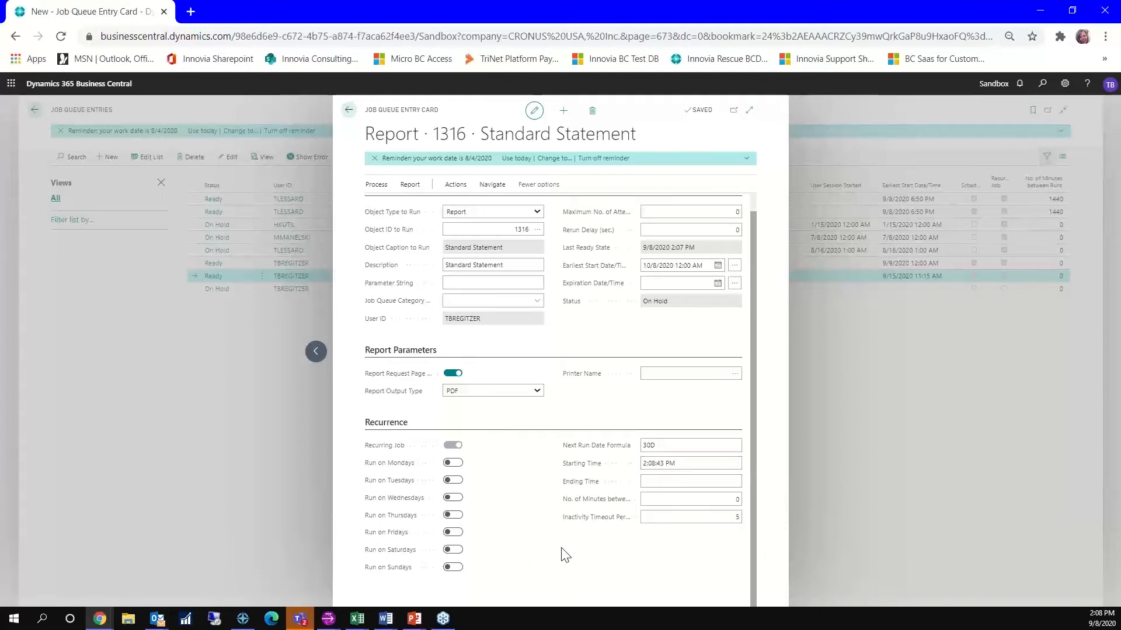
Check the job's number of minutes between runs, and schedule the recurring job to run on Tuesdays
click(723, 497)
double_click(736, 499)
mouse_move(601, 503)
click(452, 480)
Set the Standard Statement job queue entry's status to Ready
click(455, 184)
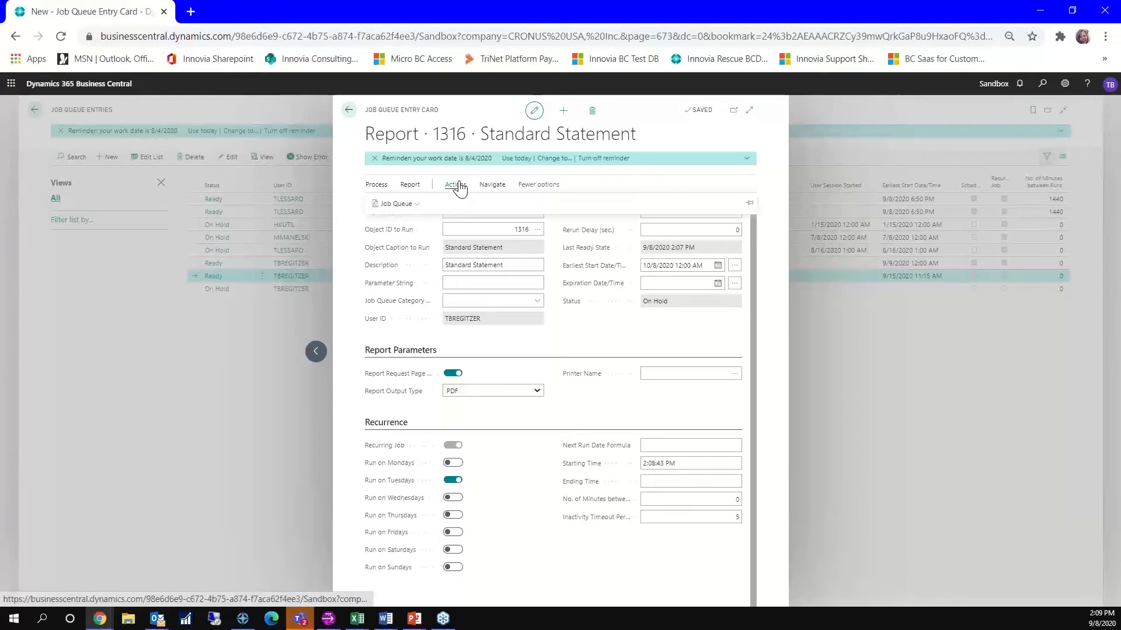
click(394, 204)
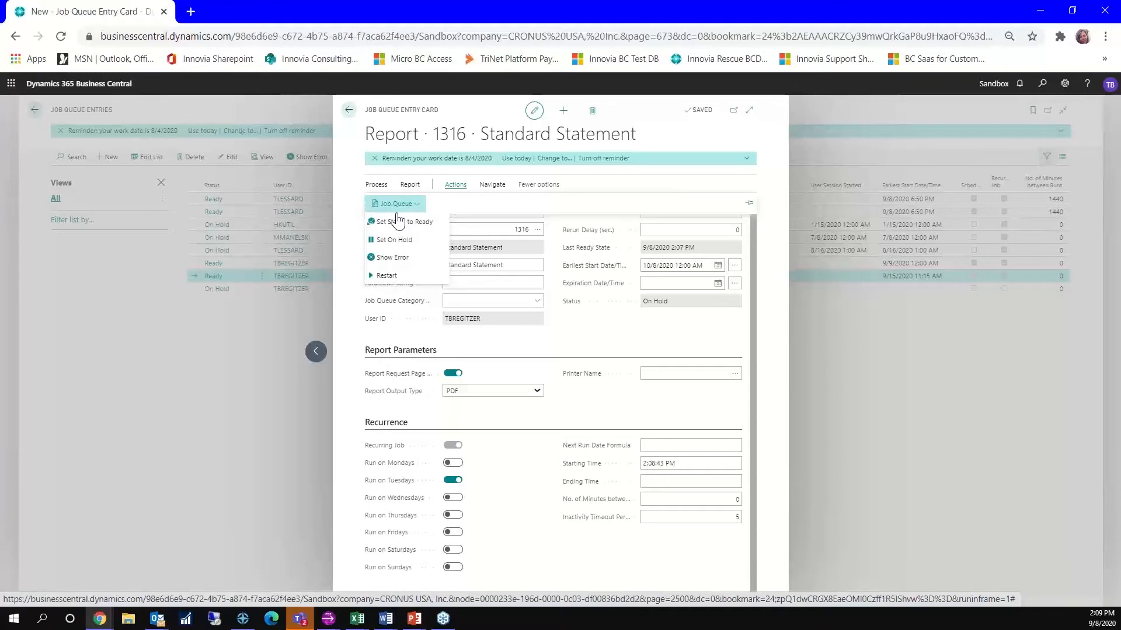
click(404, 223)
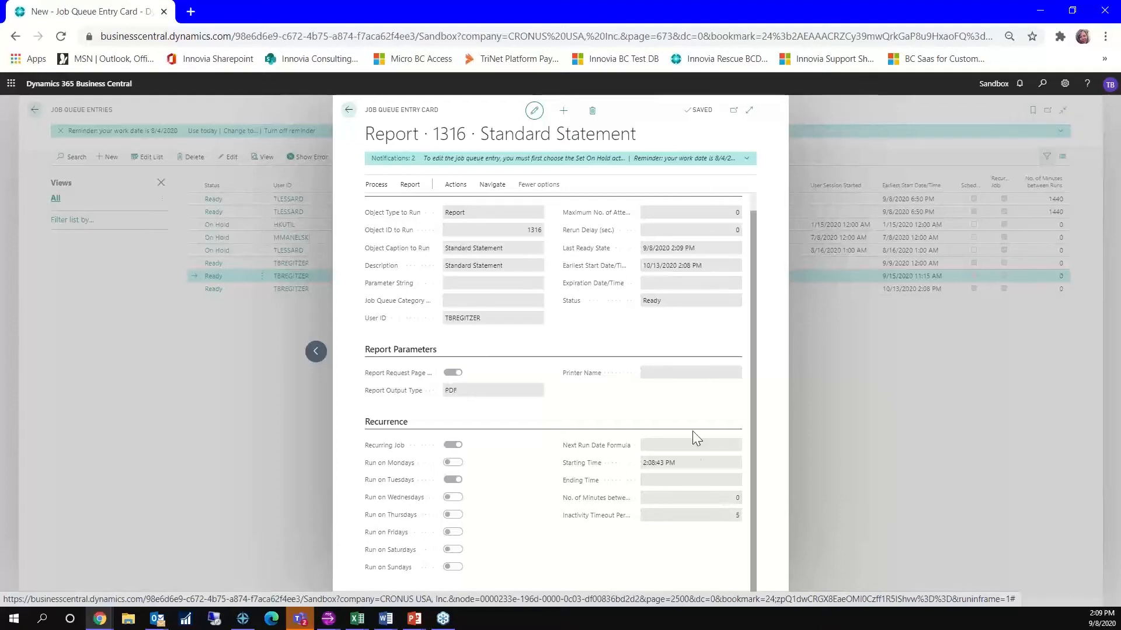
Put the Standard Statement job queue entry on hold so it can be edited
click(492, 186)
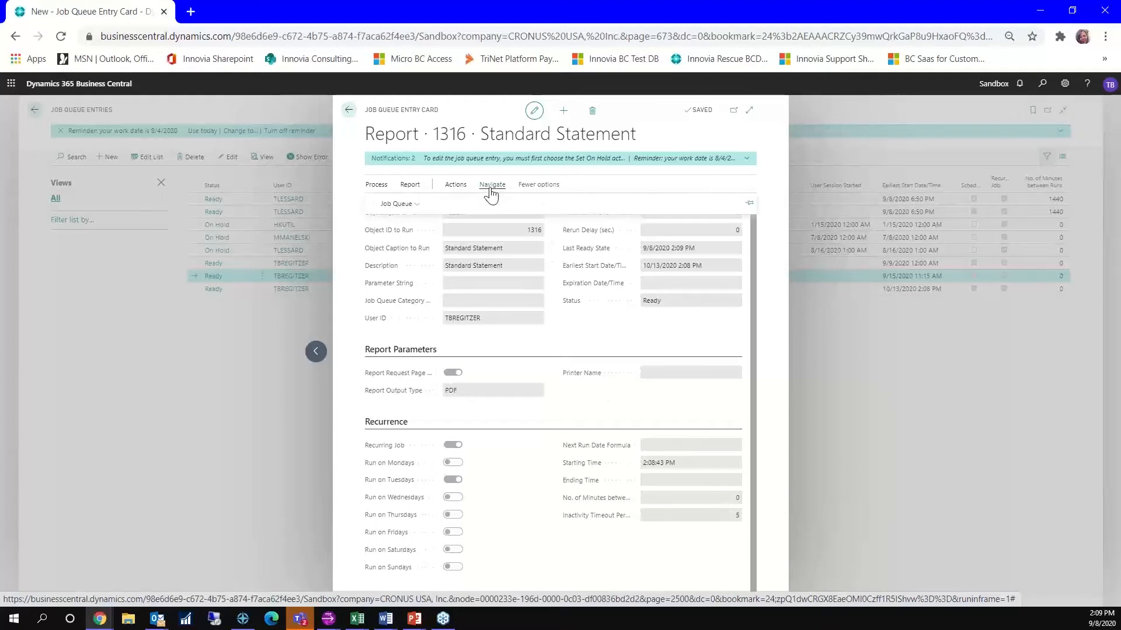
click(398, 209)
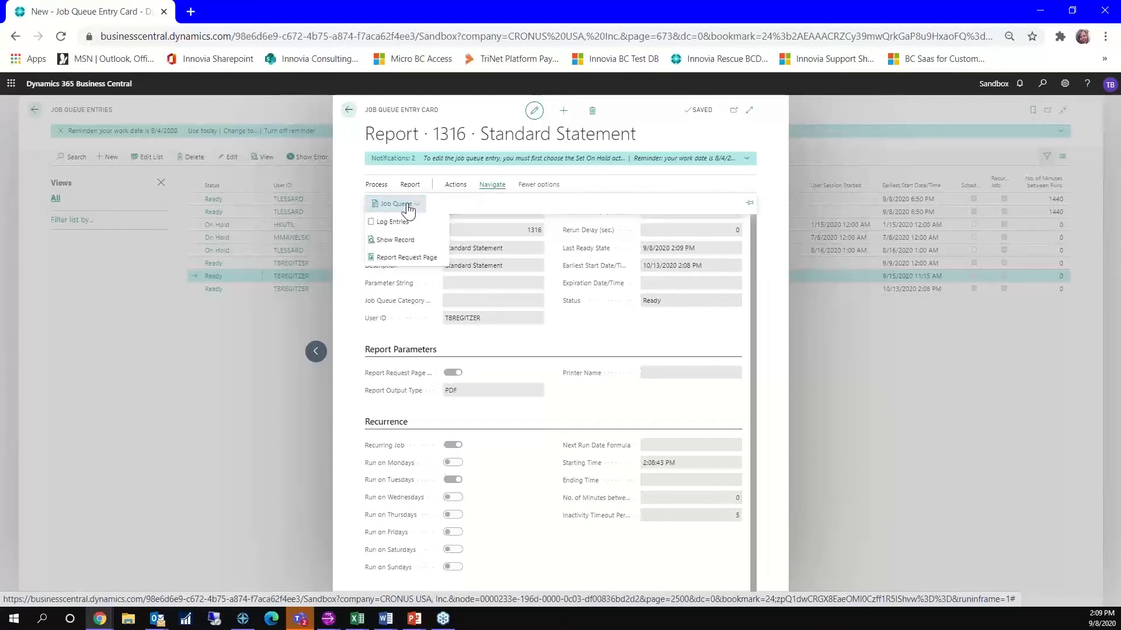
click(456, 185)
click(391, 206)
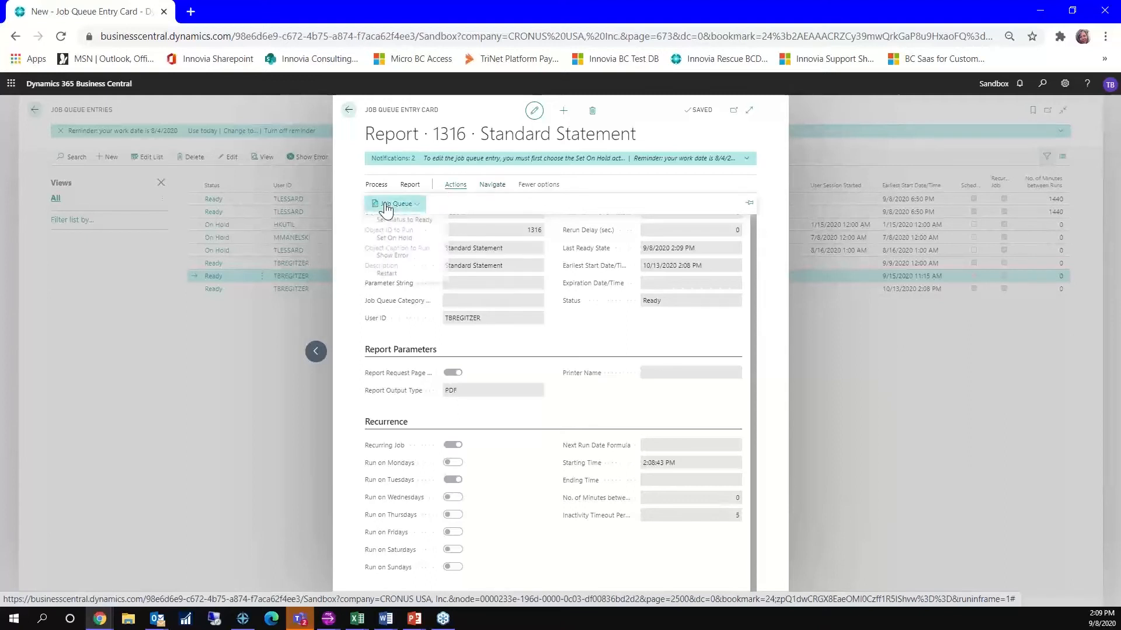
click(394, 239)
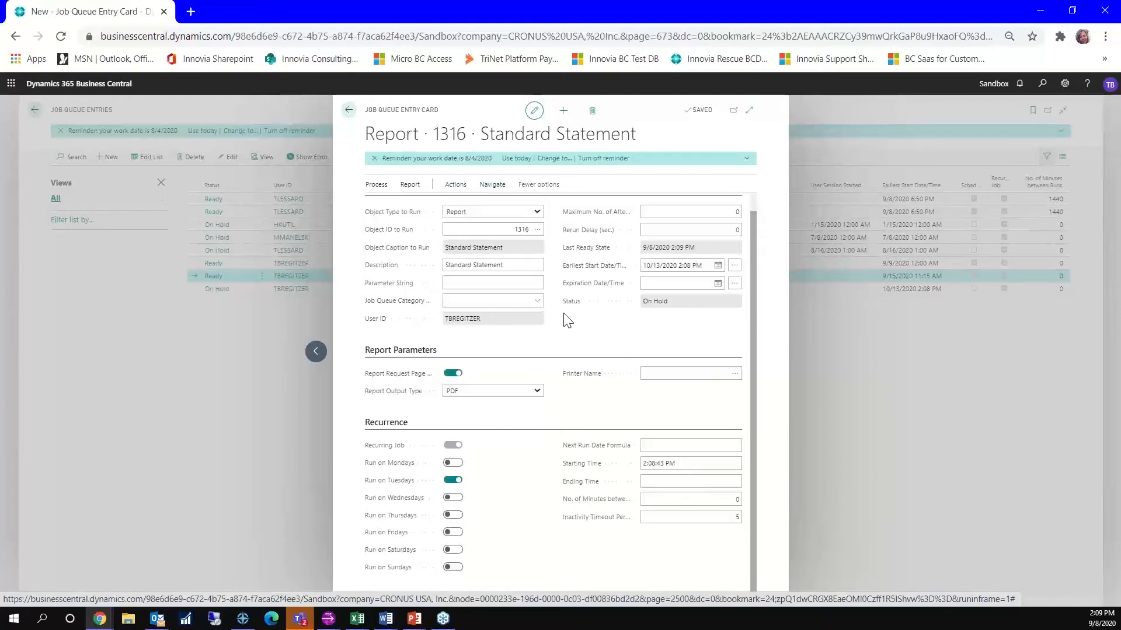
Set the job's earliest start date and time to 9/8/2020 2:10 PM
click(717, 266)
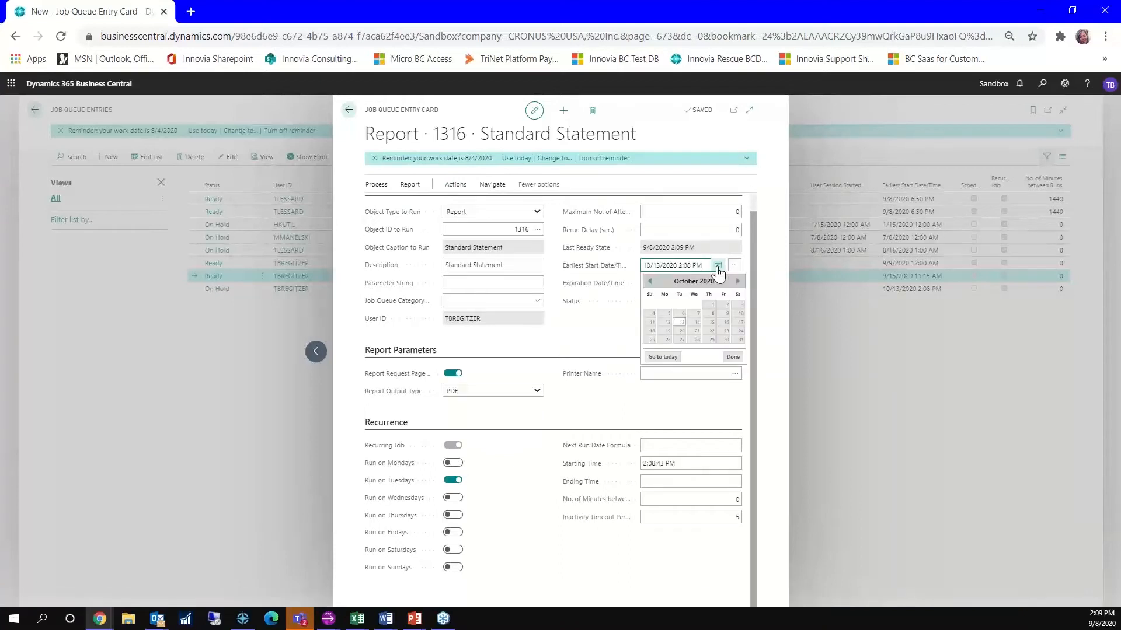
click(649, 281)
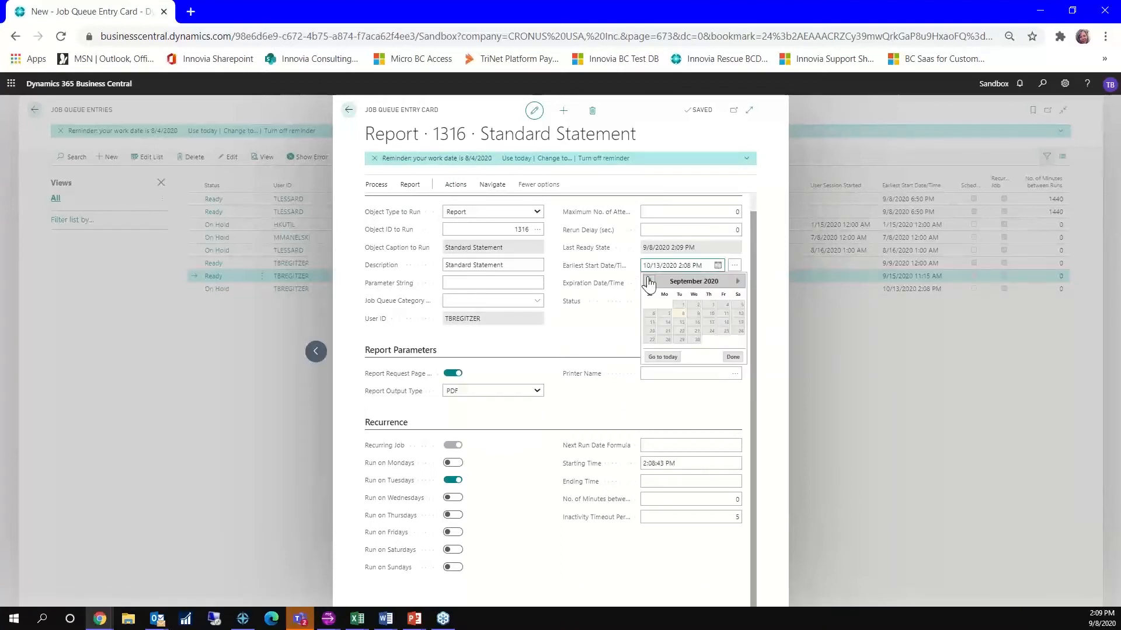
click(678, 314)
key(Tab)
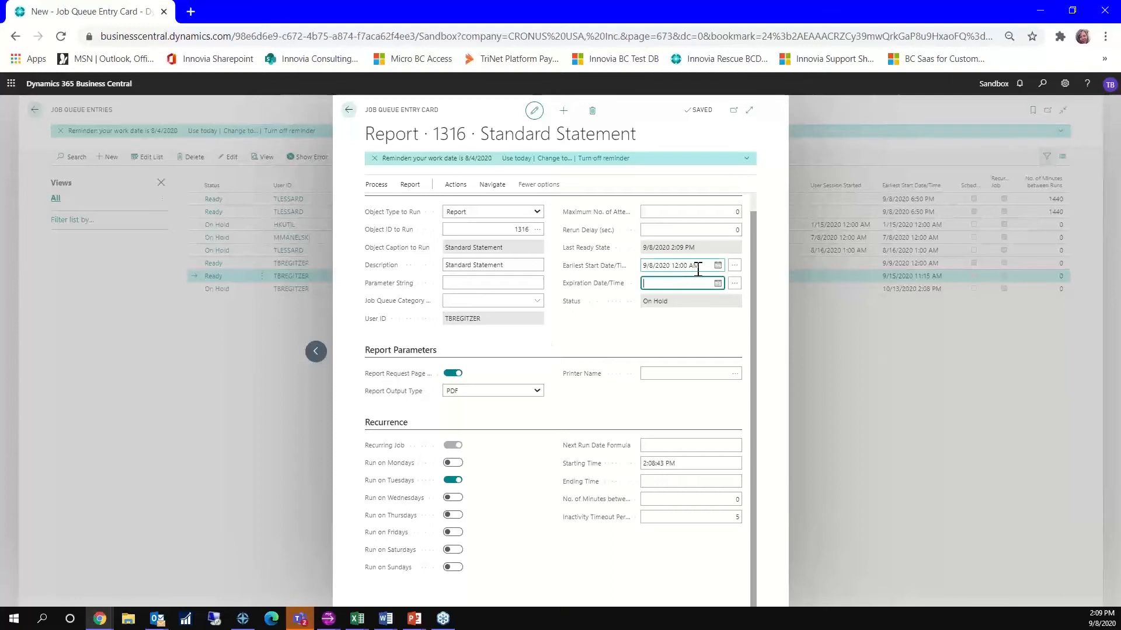
click(679, 266)
key(Right)
key(Tab)
Set the rescheduled Standard Statement job queue entry's status to Ready
click(455, 185)
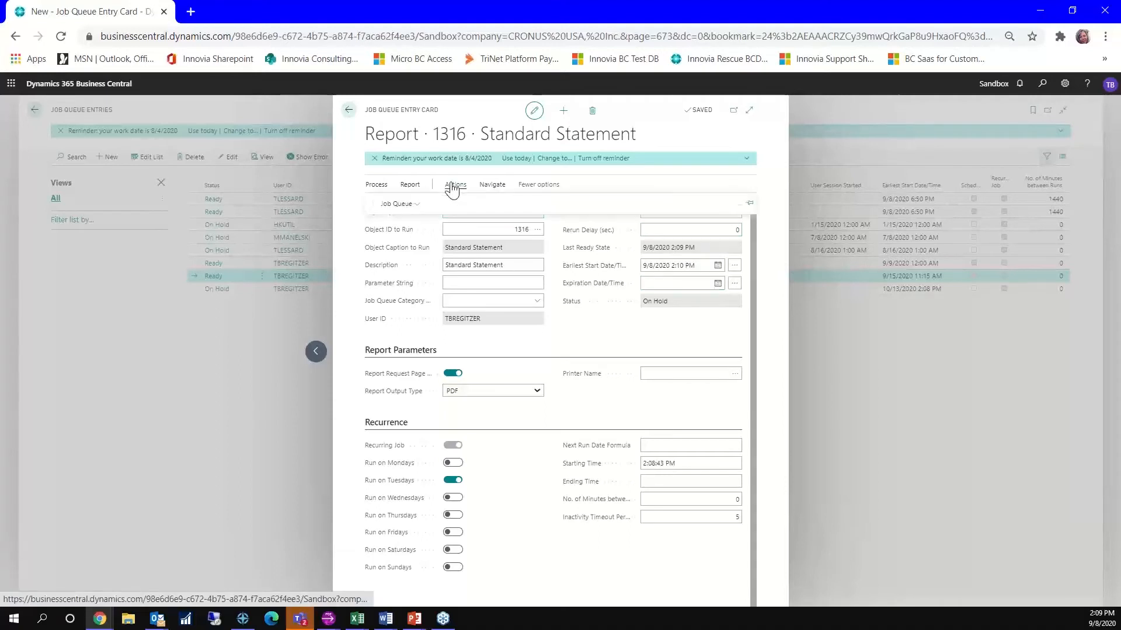
click(401, 206)
click(399, 223)
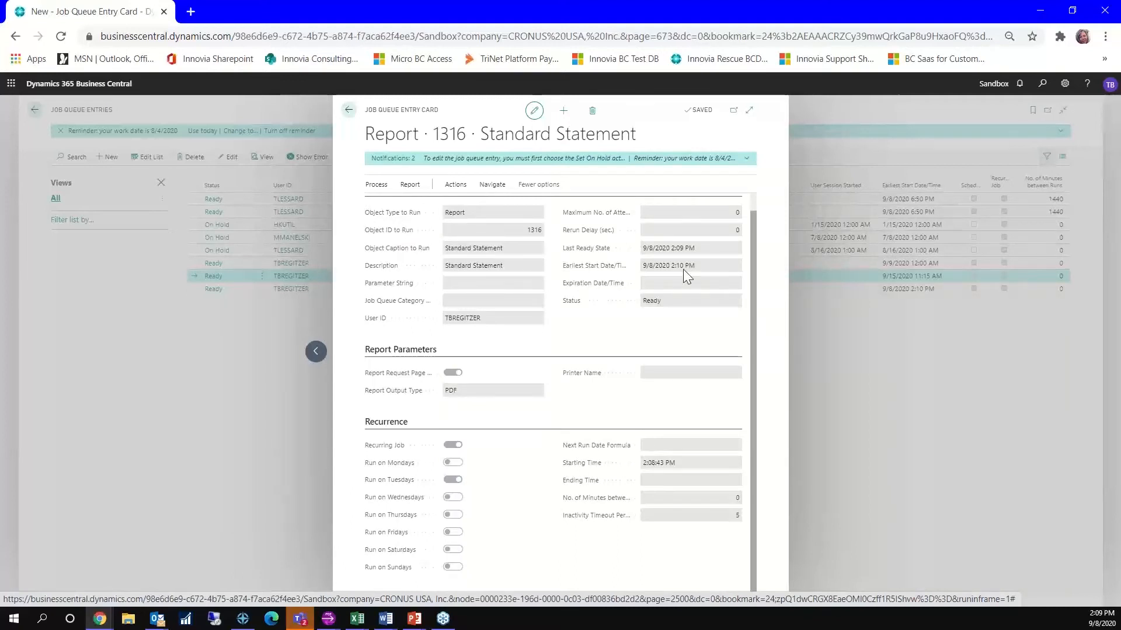
Leave the job queue entries and open the posted sales invoices of customer Adatum Corporation
click(349, 111)
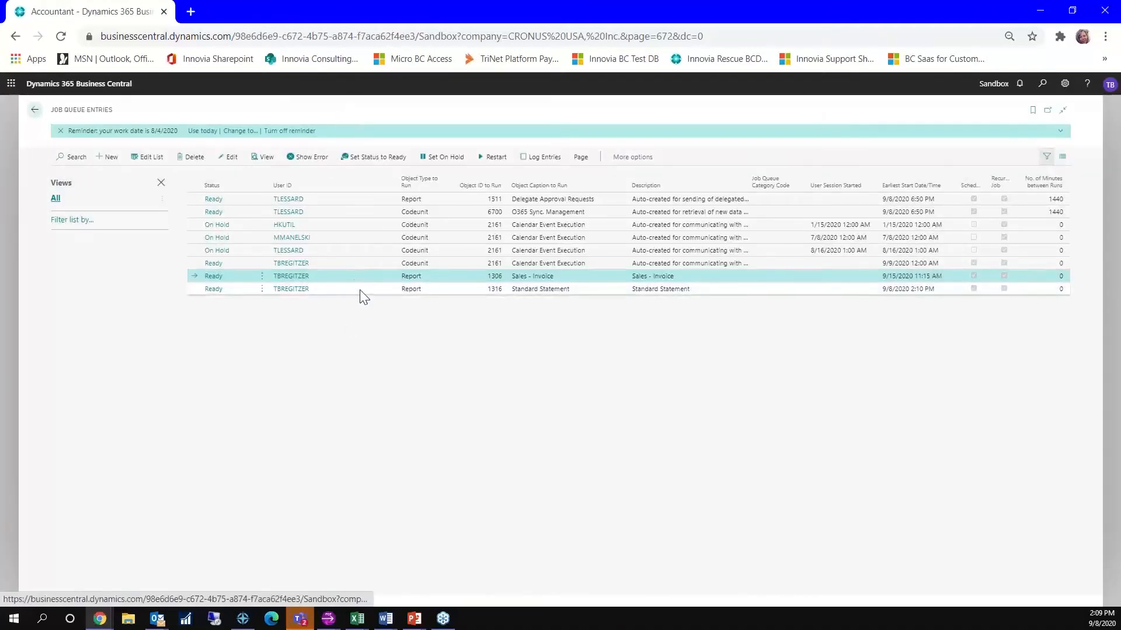
click(361, 290)
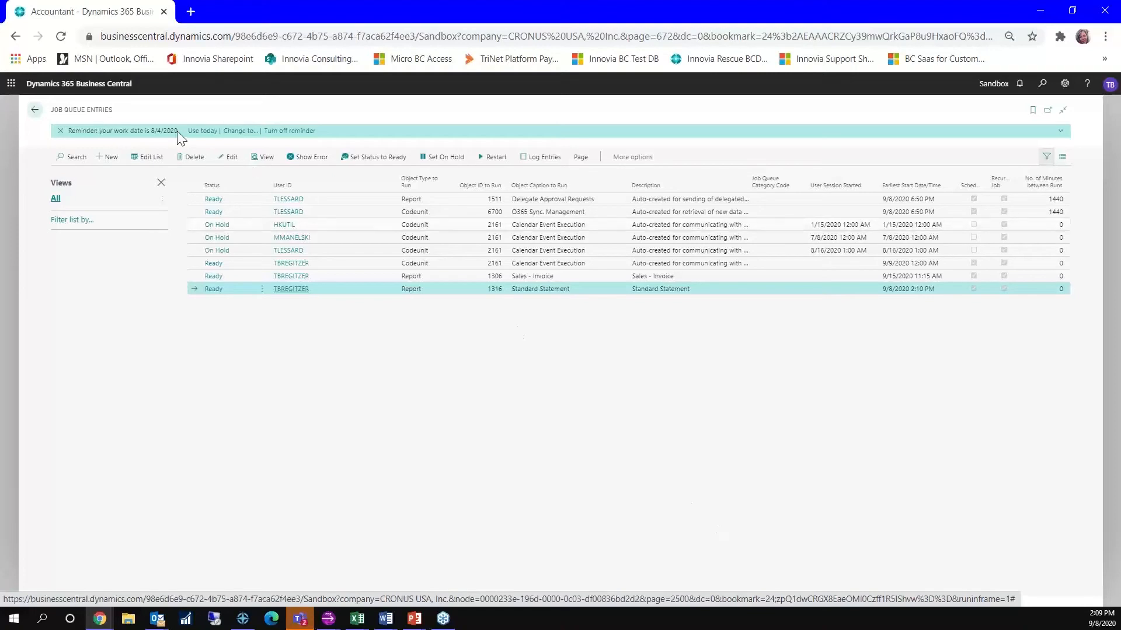
click(32, 109)
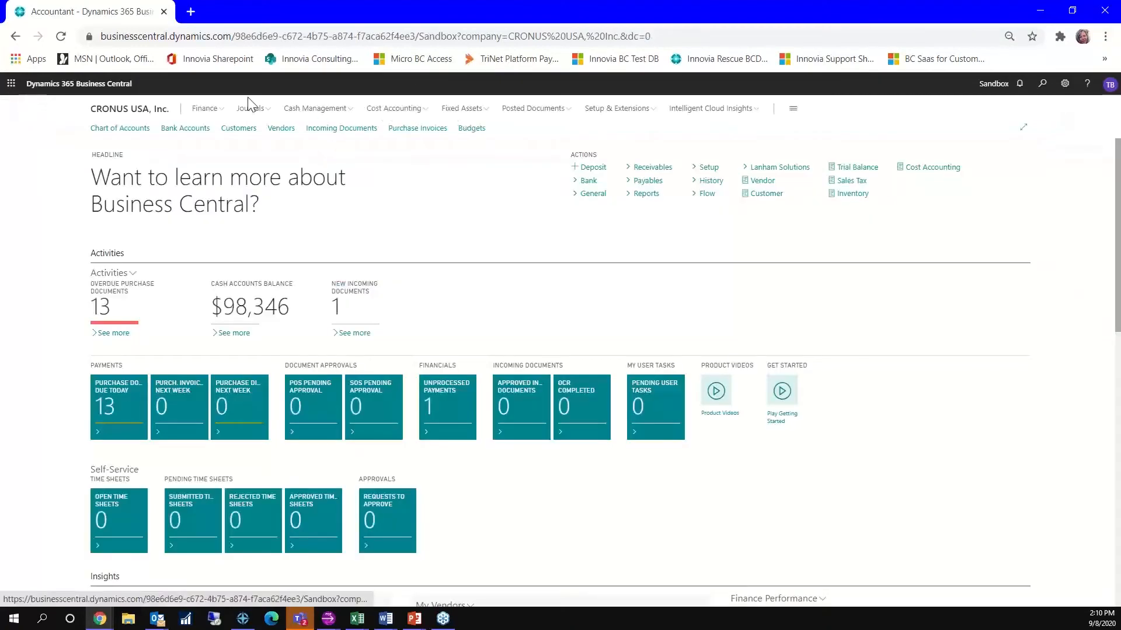
click(238, 130)
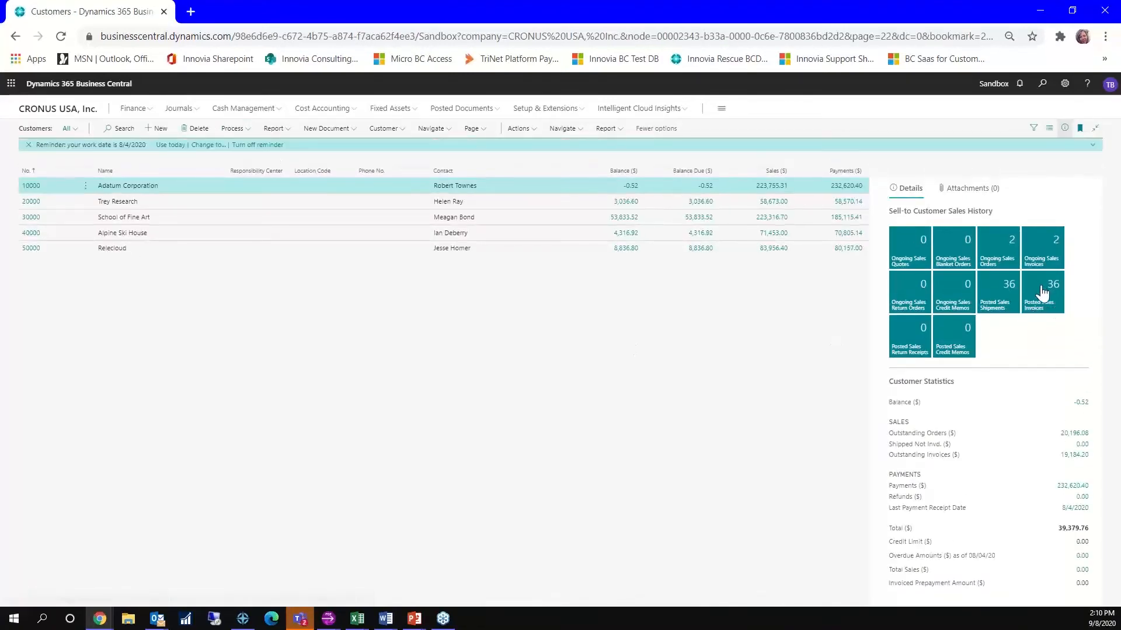
click(1041, 290)
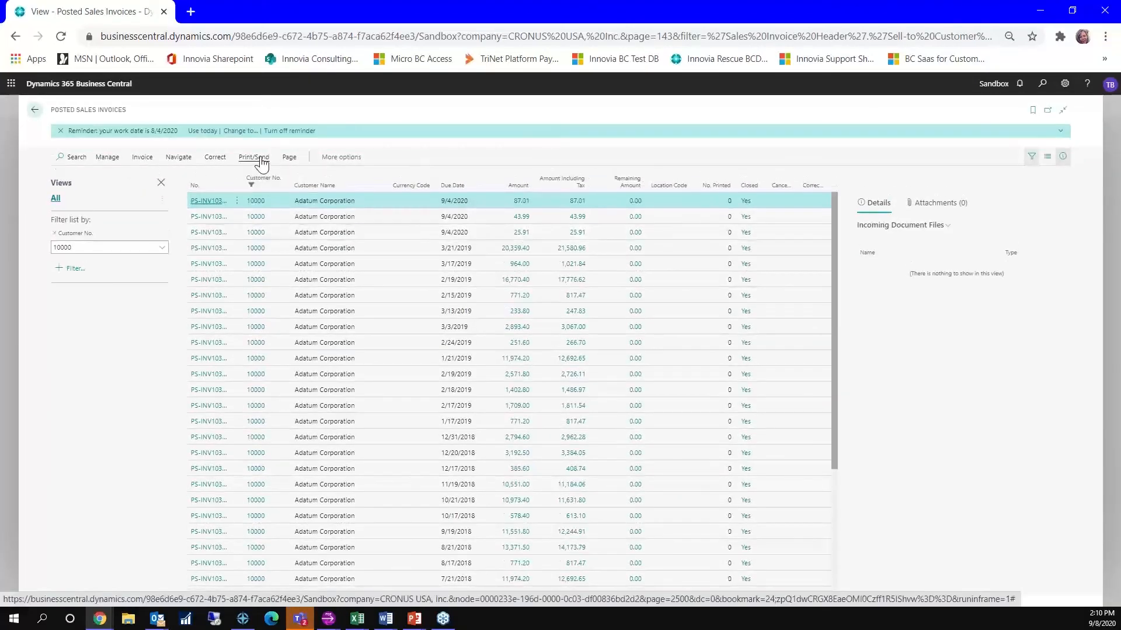
click(257, 157)
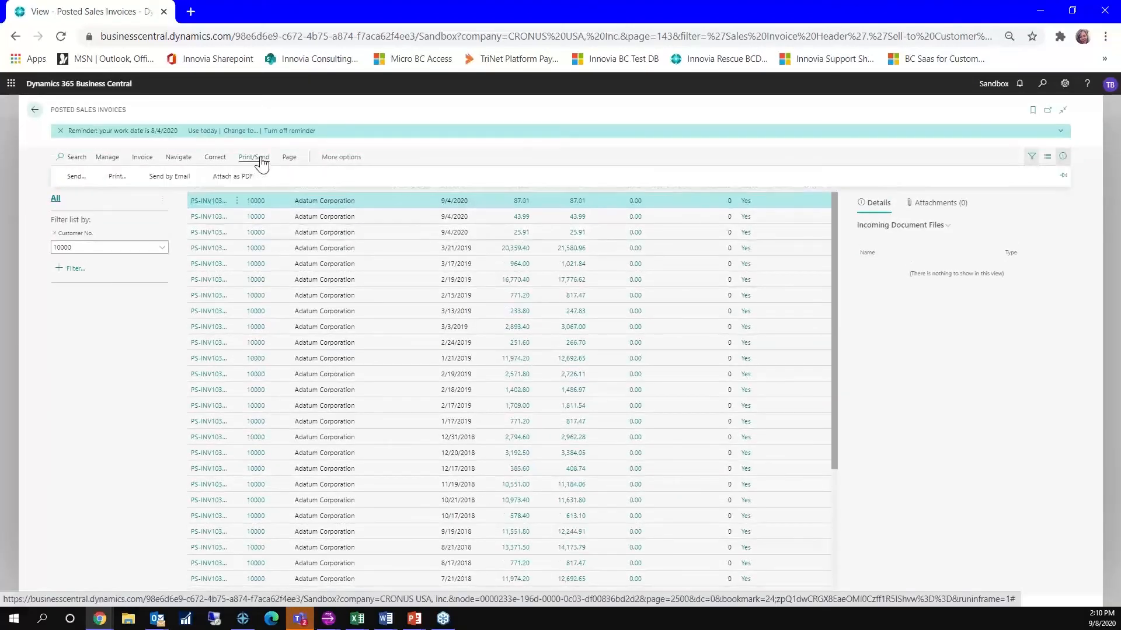
click(109, 177)
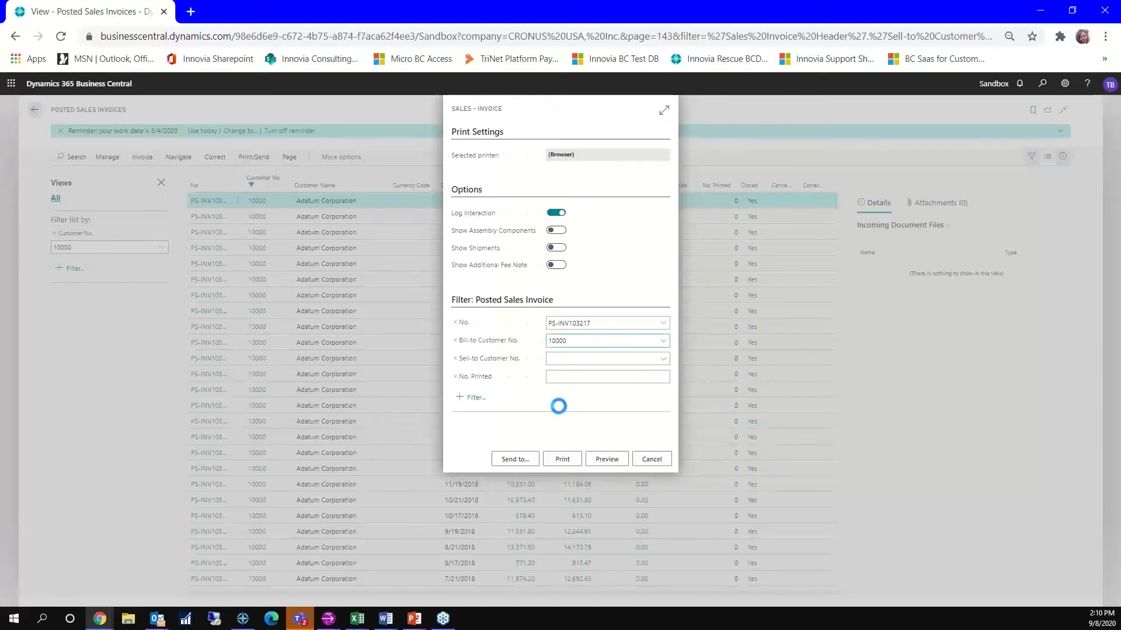
click(654, 459)
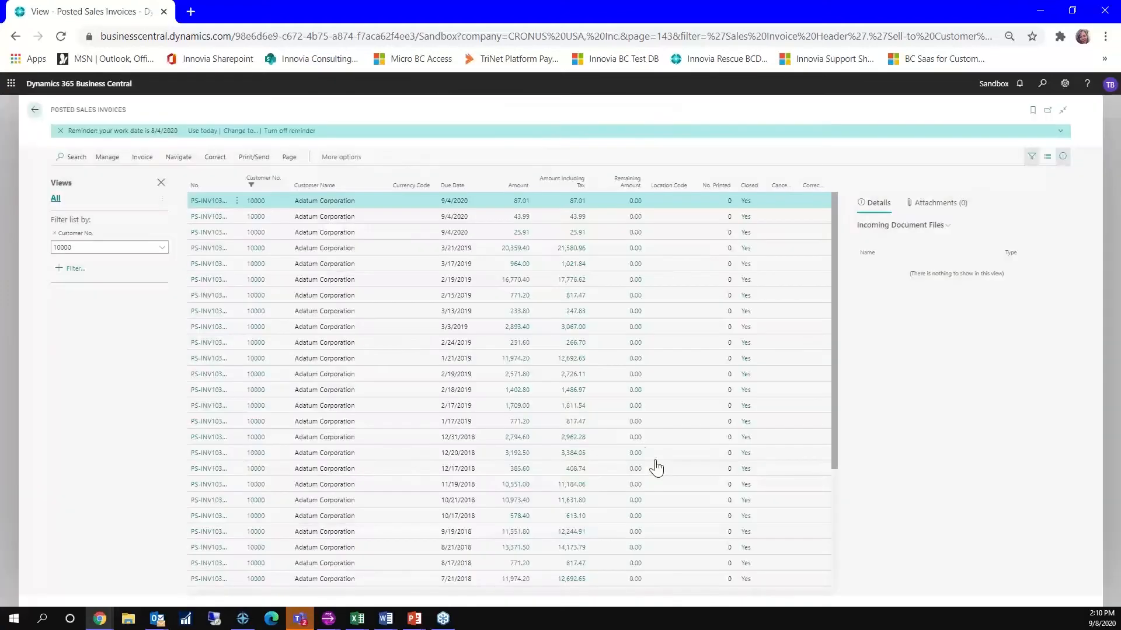
Start emailing Adatum Corporation's selected posted invoice, blocking the PayPal Payments Standard extension's external request once
click(257, 158)
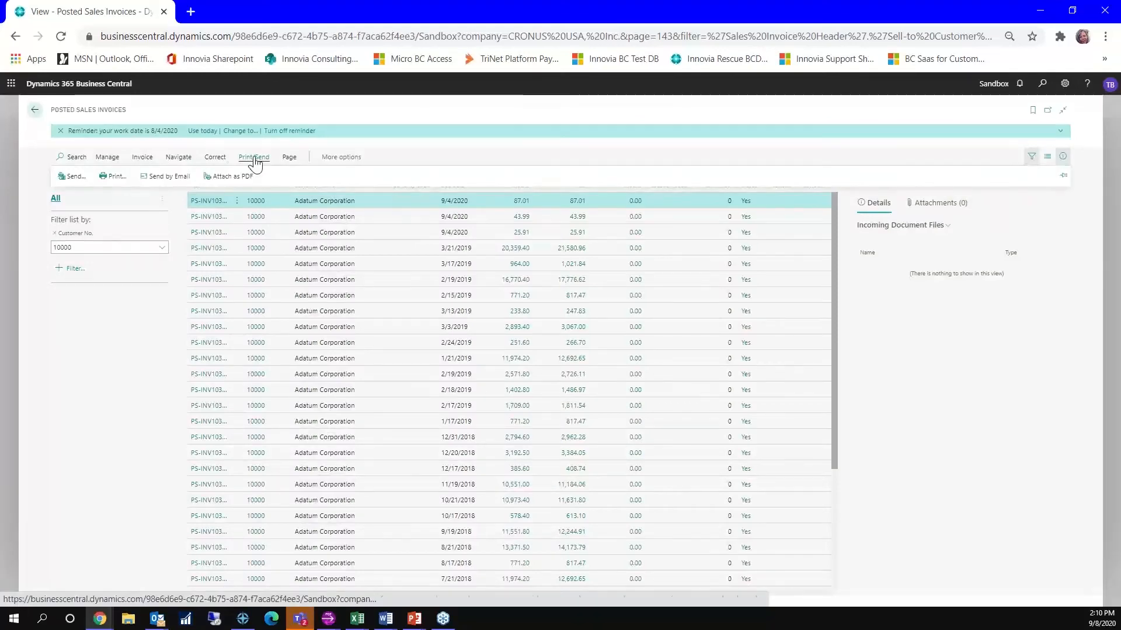
click(159, 175)
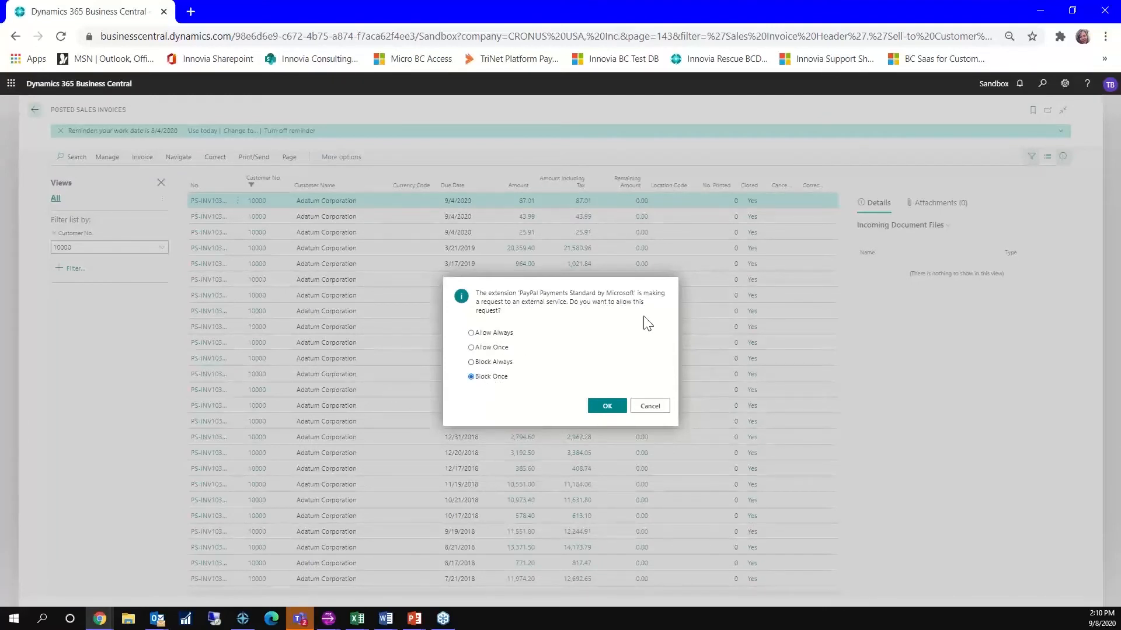
click(603, 409)
click(604, 407)
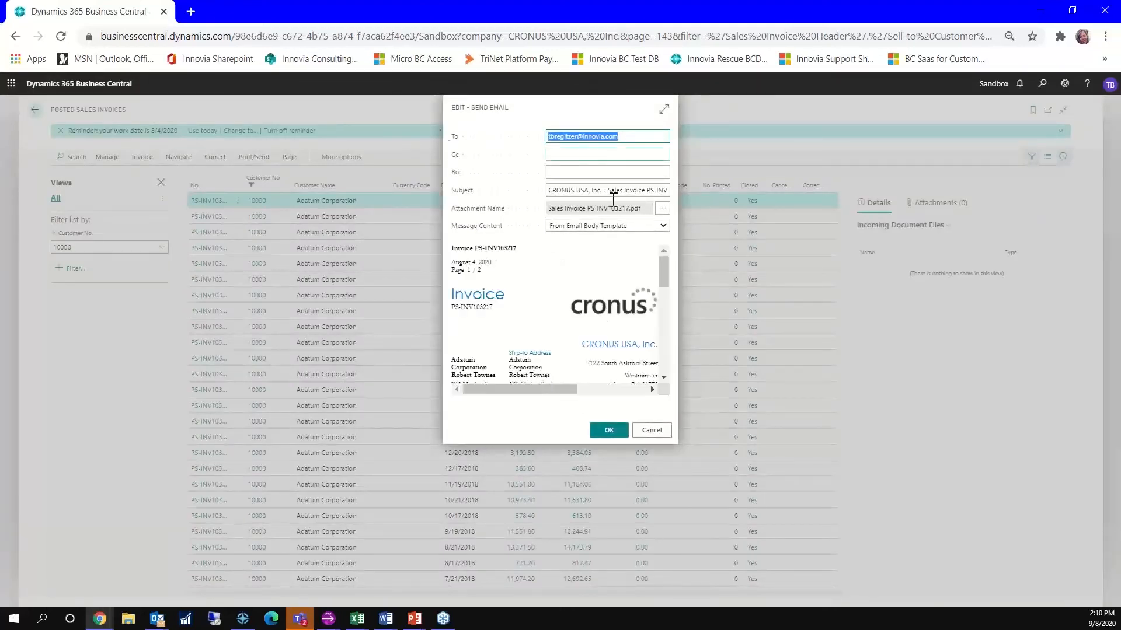
Replace the invoice email's subject with "Per Your Request"
click(549, 190)
drag(808, 224, 825, 226)
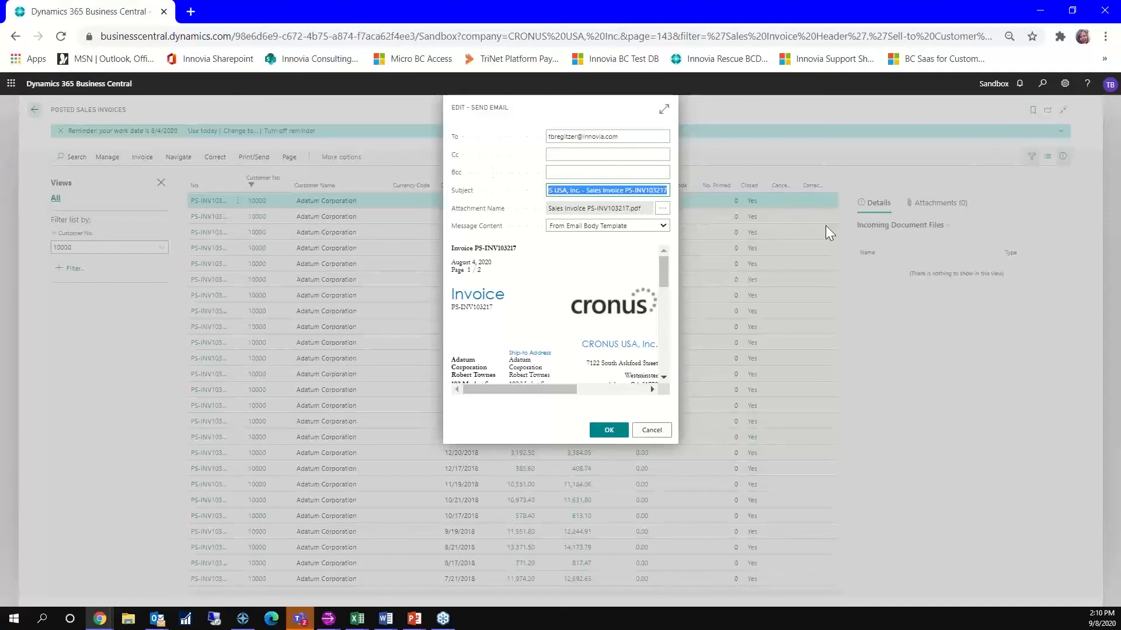
text(F)
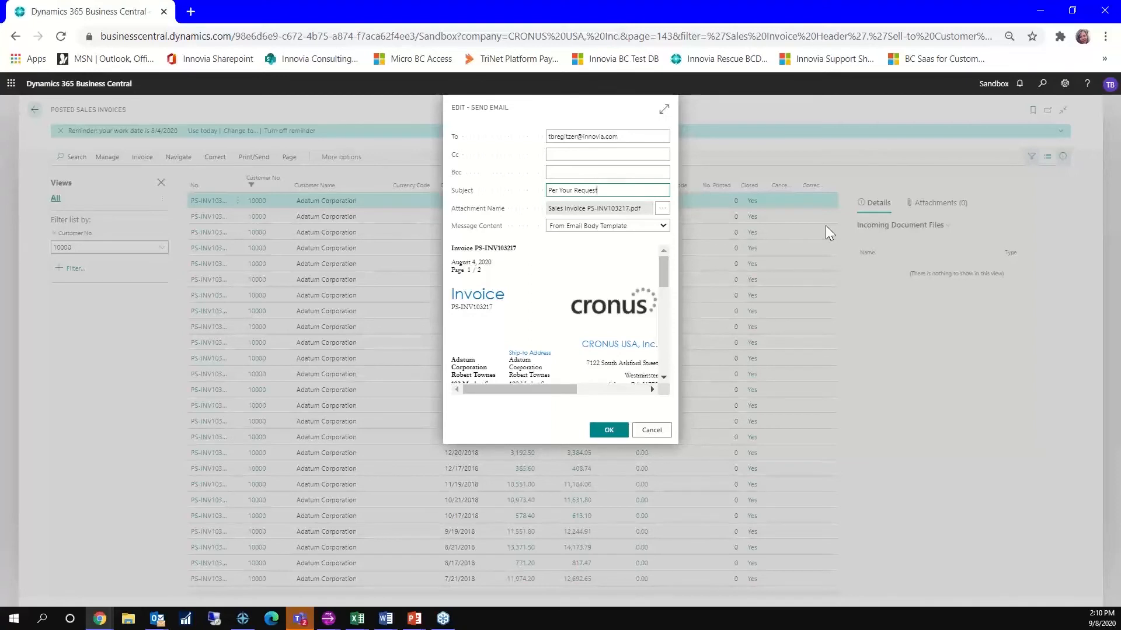
Review the email body template, then switch the message content to Custom Message reading "Per your request; invoice is attached. Thank you."
click(663, 111)
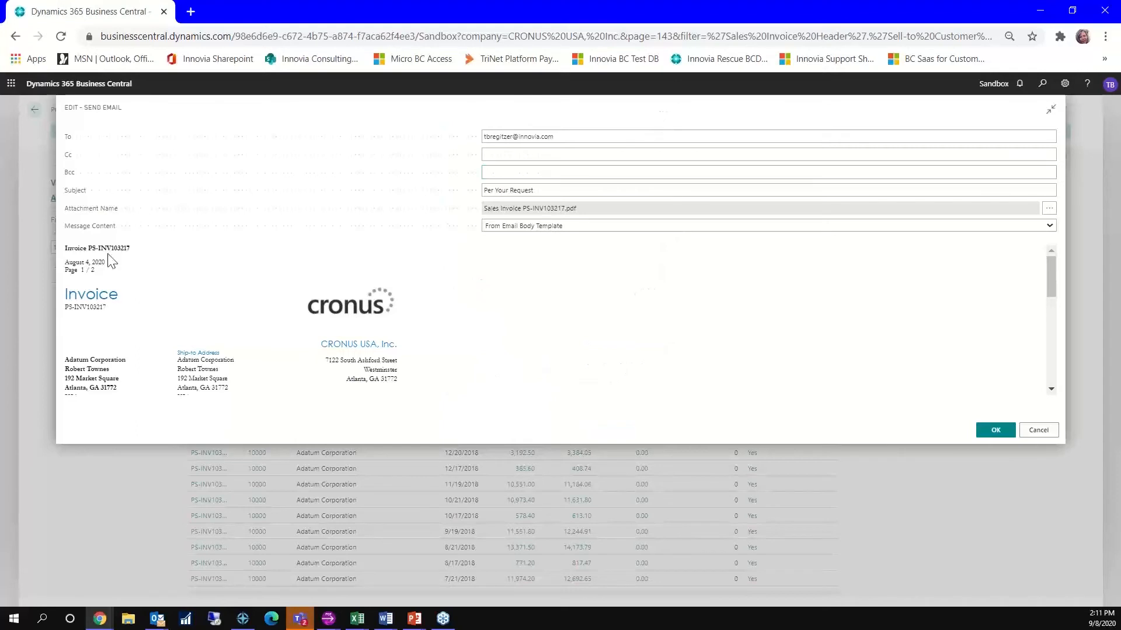
scroll(471, 330, down, 2)
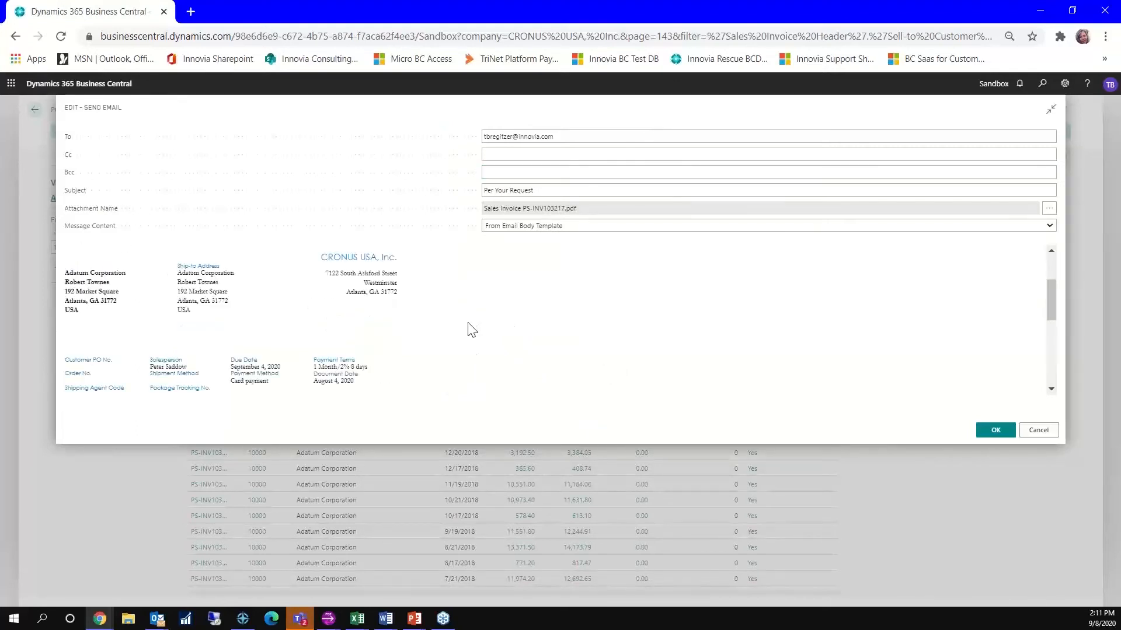
scroll(471, 330, down, 3)
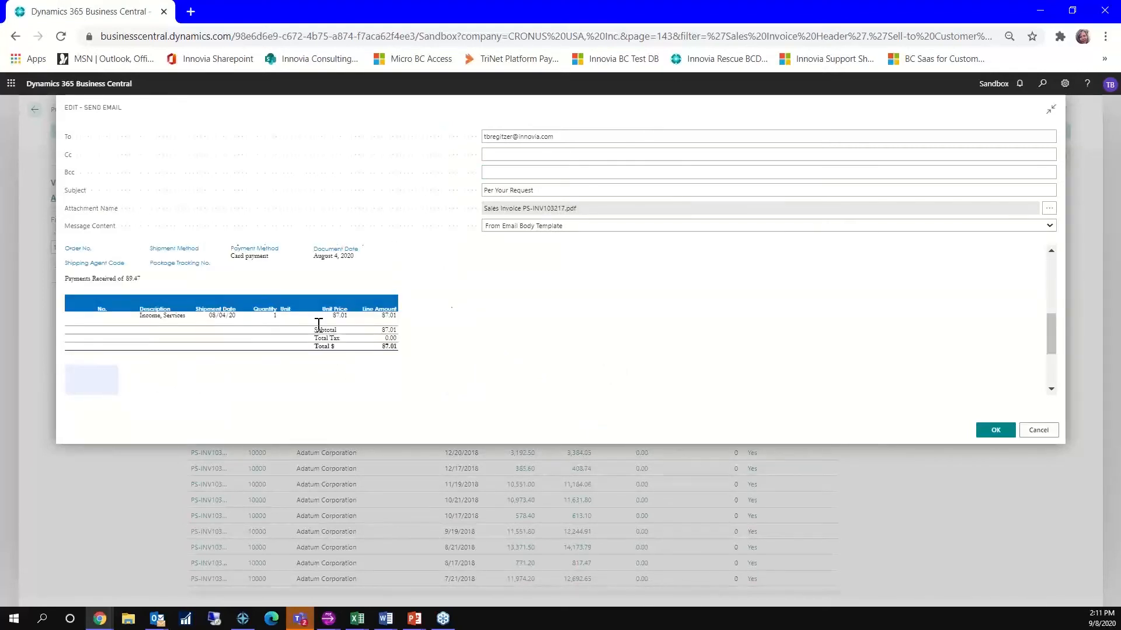
scroll(471, 323, up, 5)
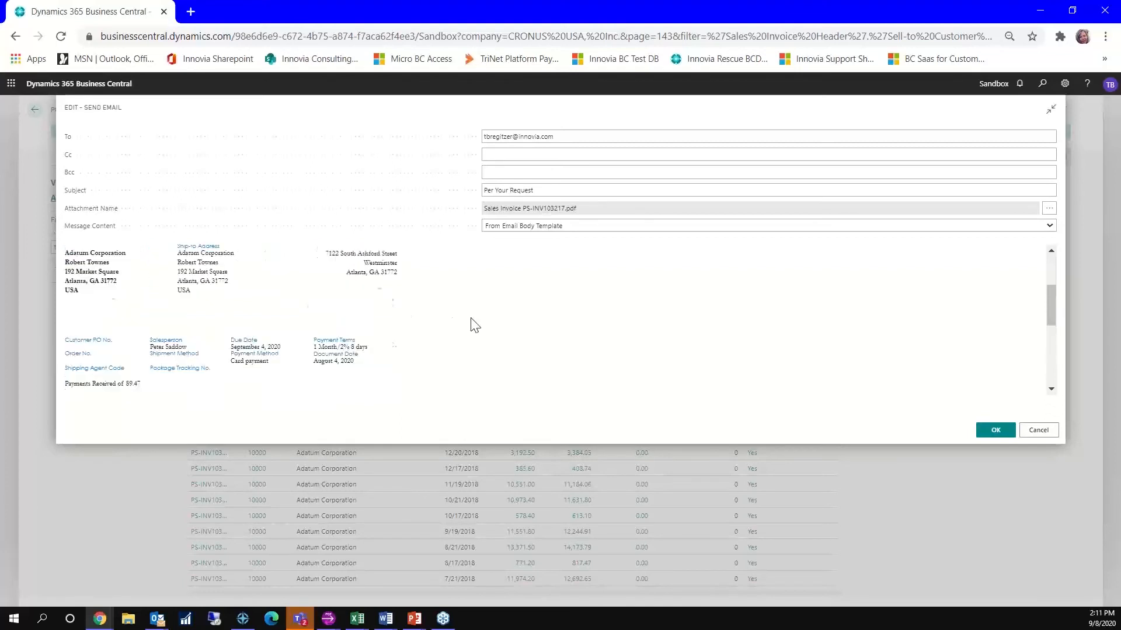
click(1049, 225)
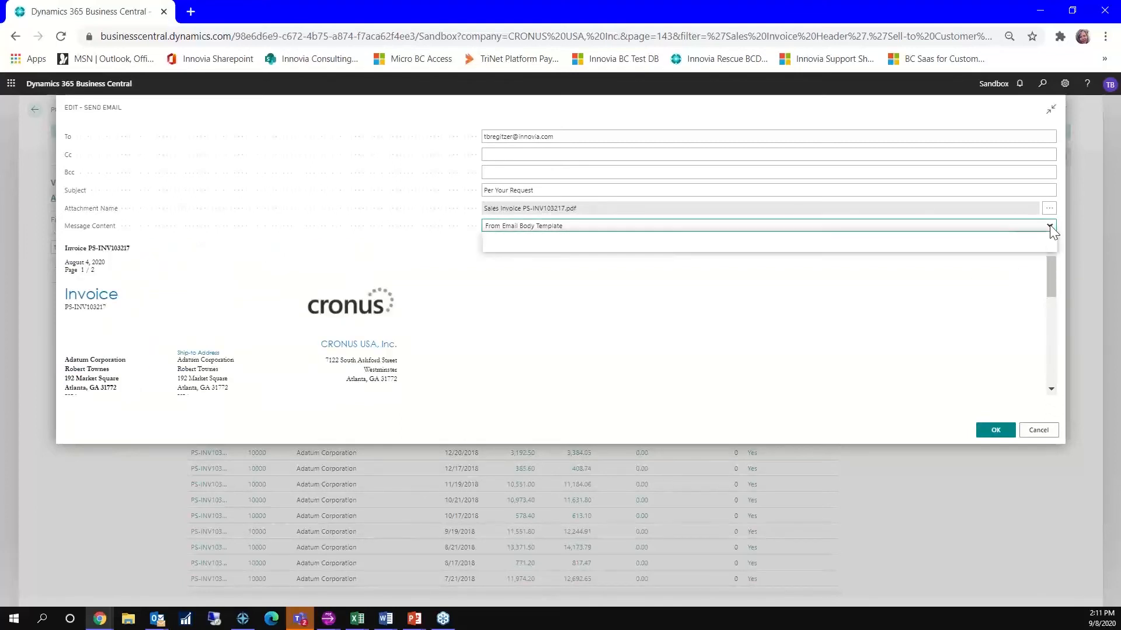
click(537, 238)
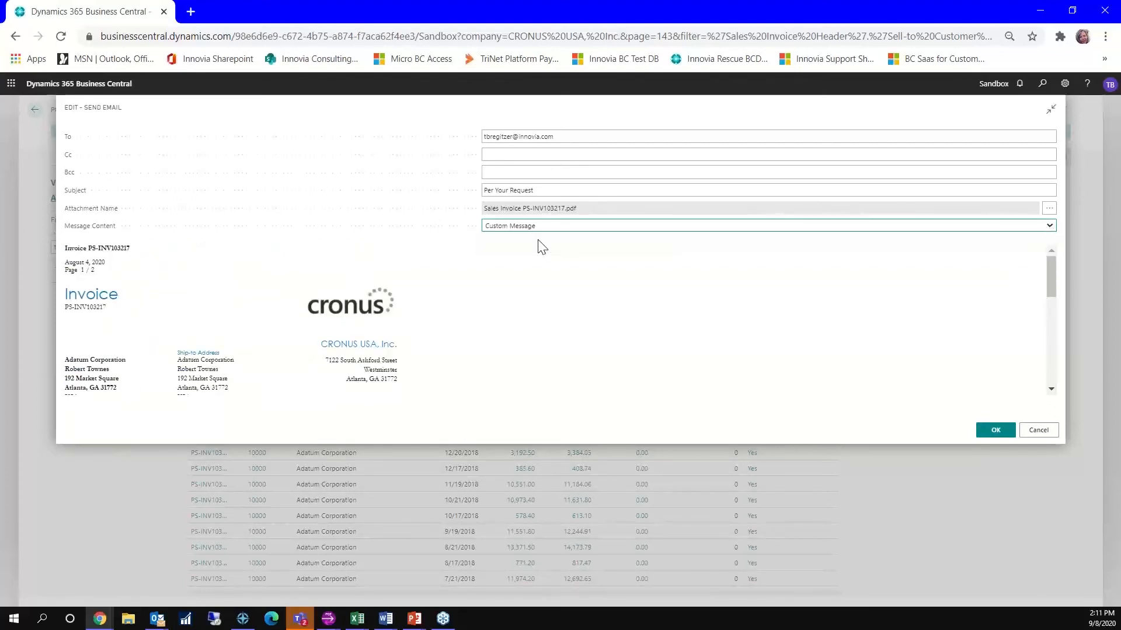
click(117, 258)
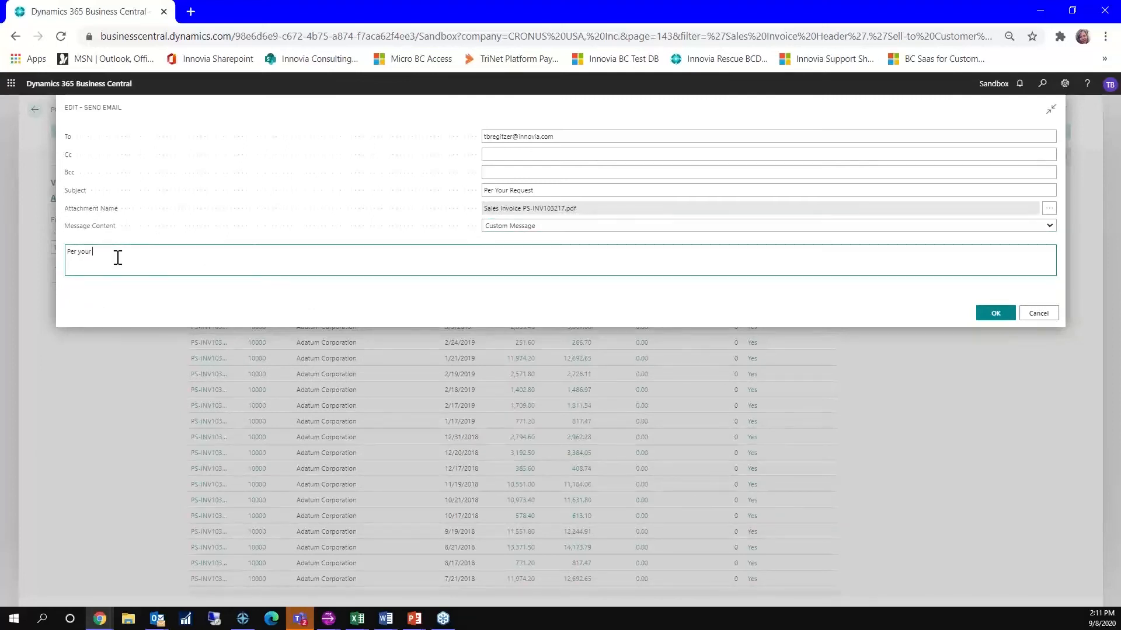
text(Per your request; invoice is attached.)
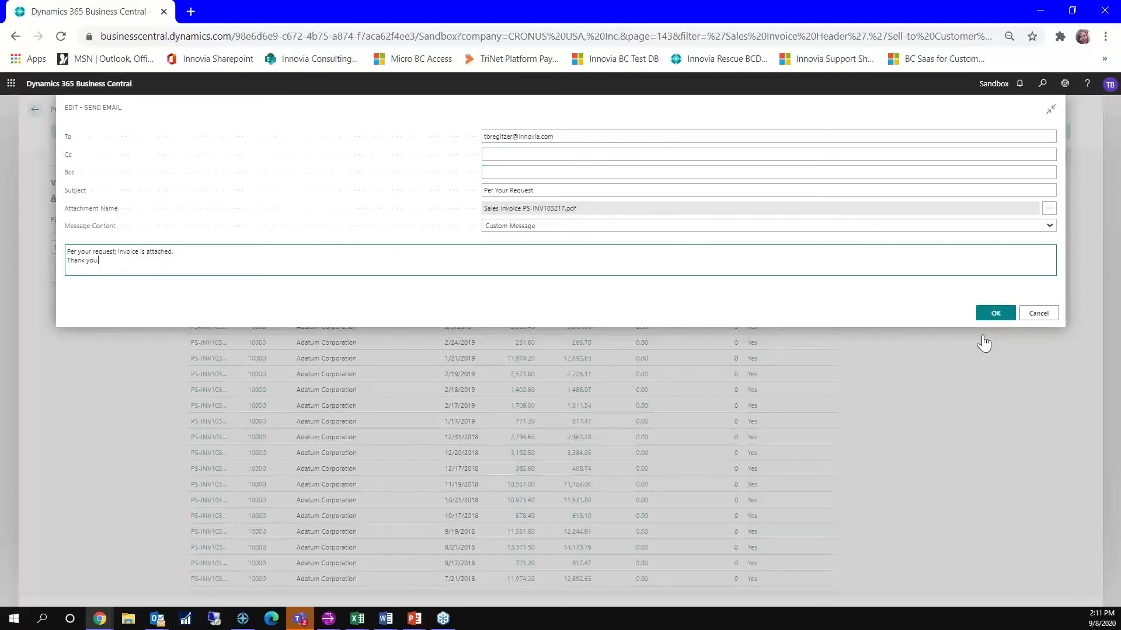
Try to send the invoice email and download its PDF attachment
click(995, 313)
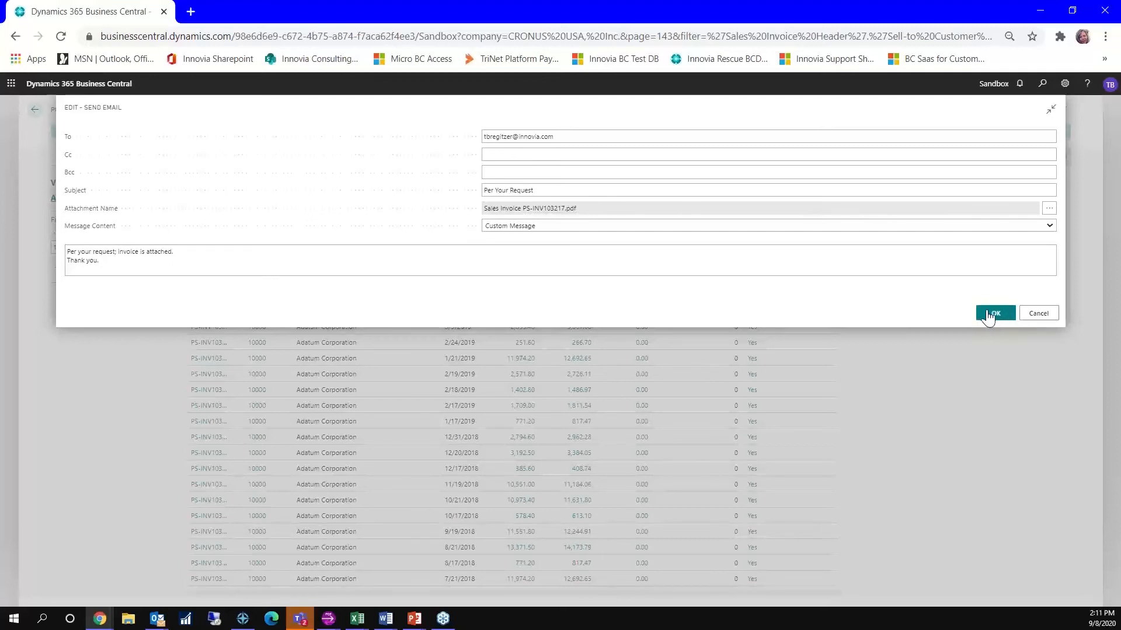
click(992, 314)
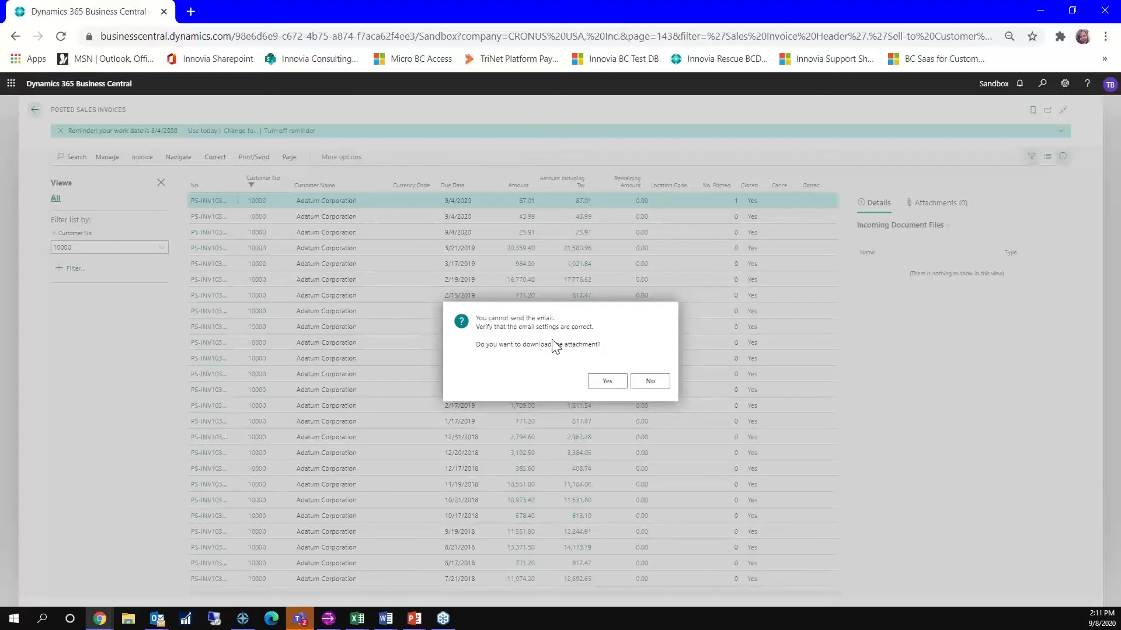
click(608, 383)
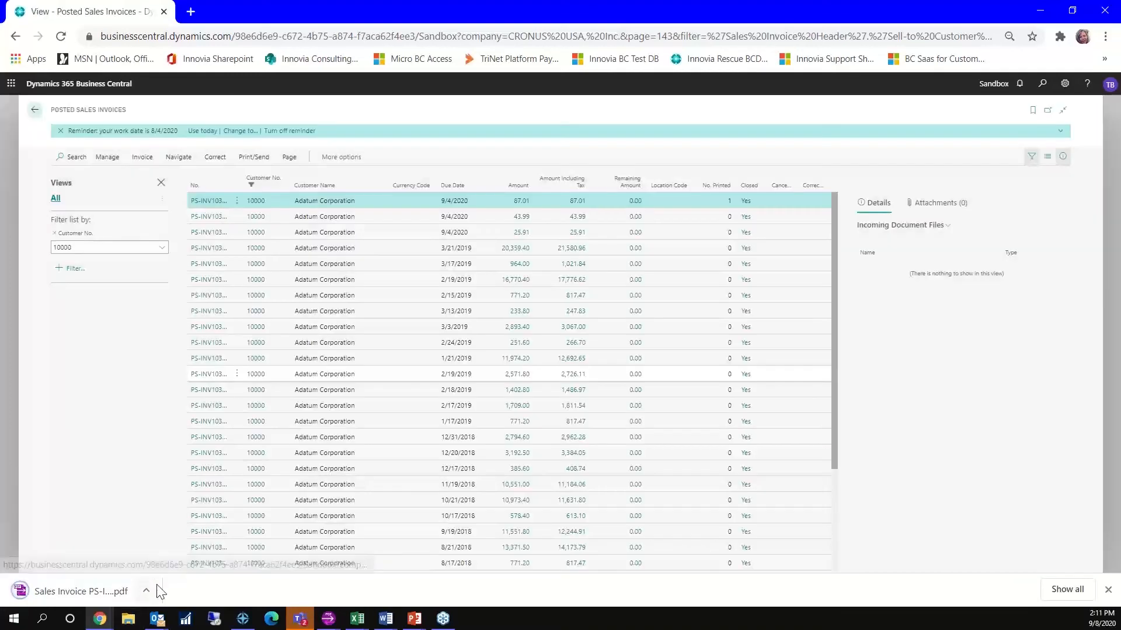
Review the downloaded sales invoice PDF, close it and leave the posted sales invoices list
click(144, 591)
click(166, 483)
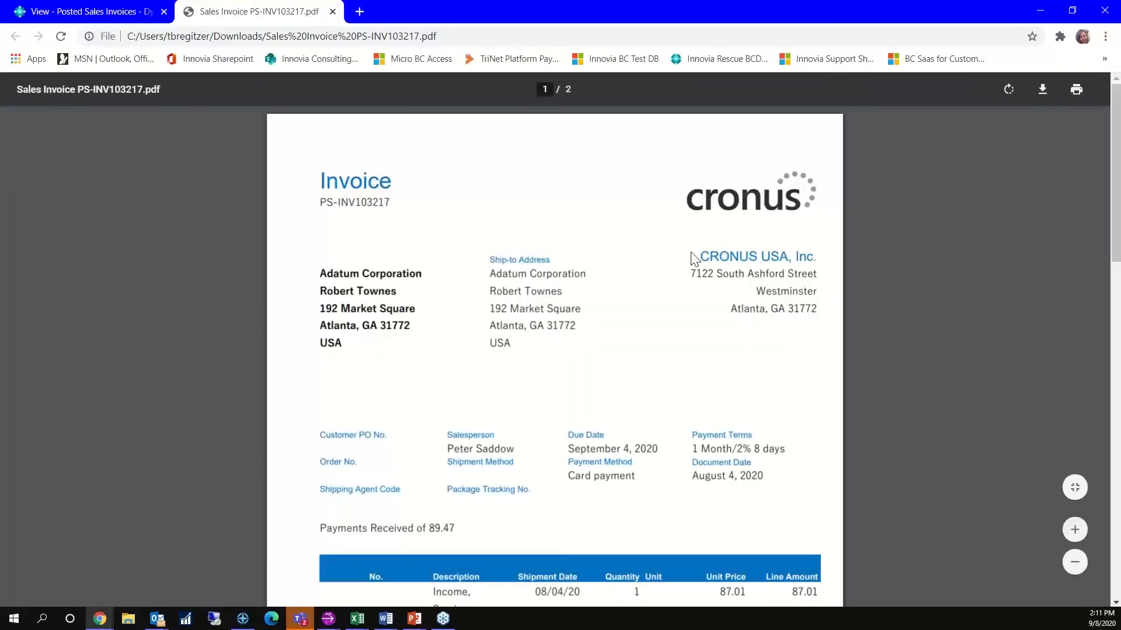
scroll(677, 272, down, 15)
scroll(677, 272, up, 15)
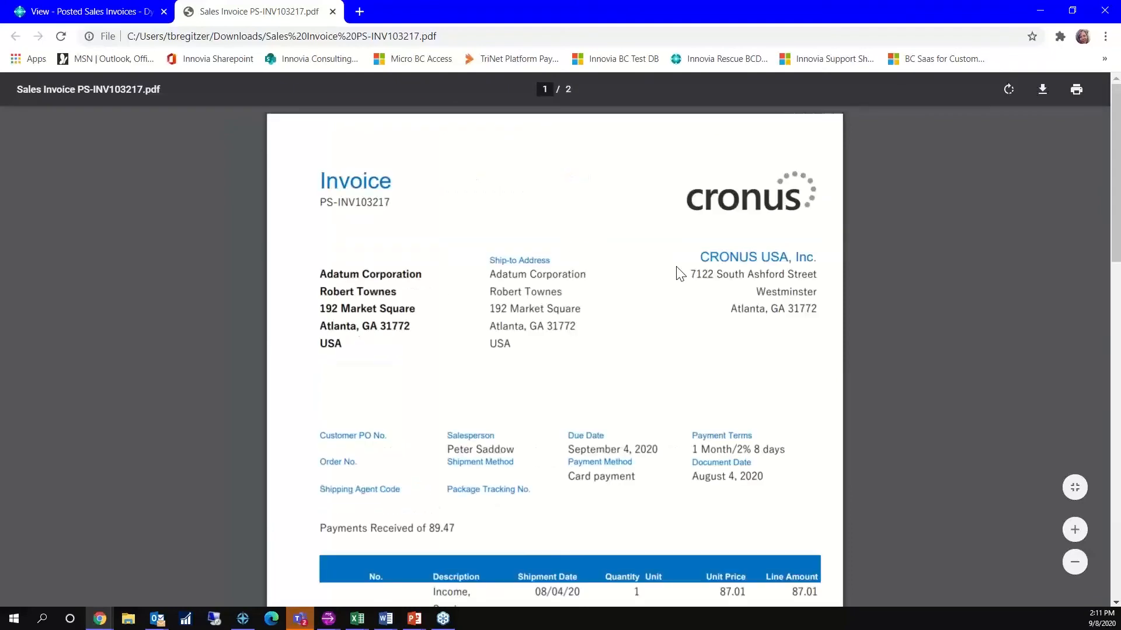
click(332, 11)
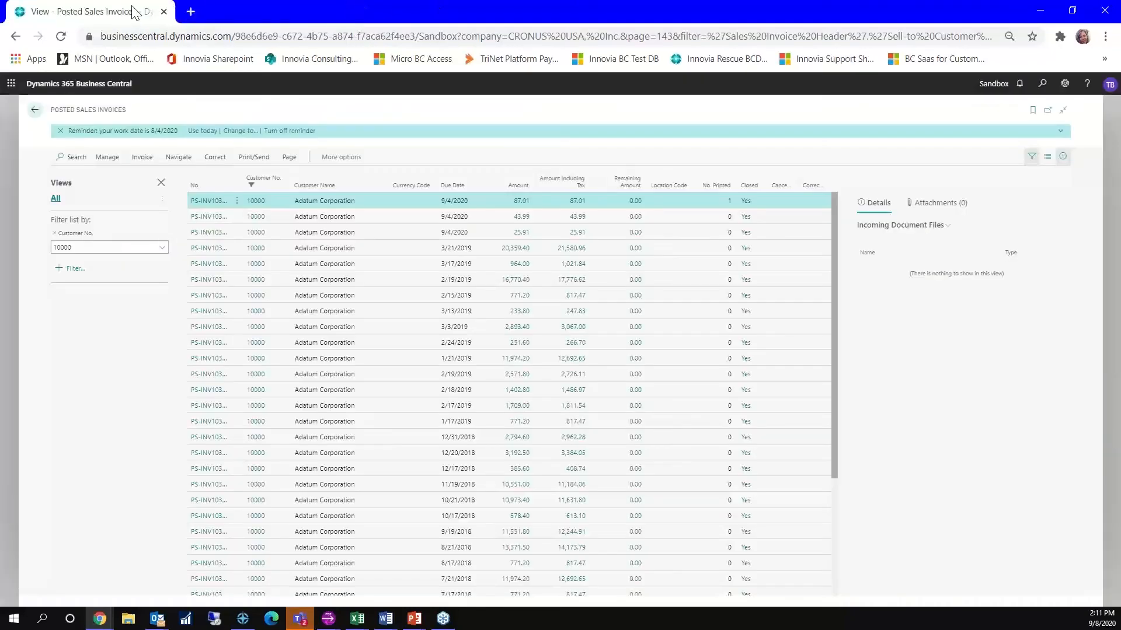
click(35, 110)
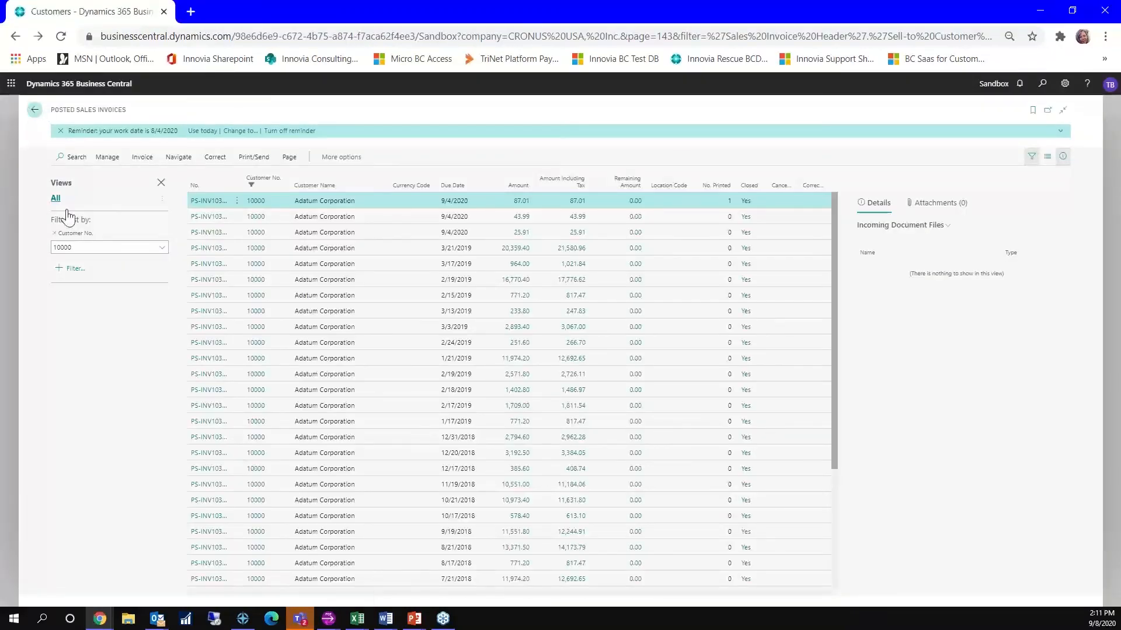